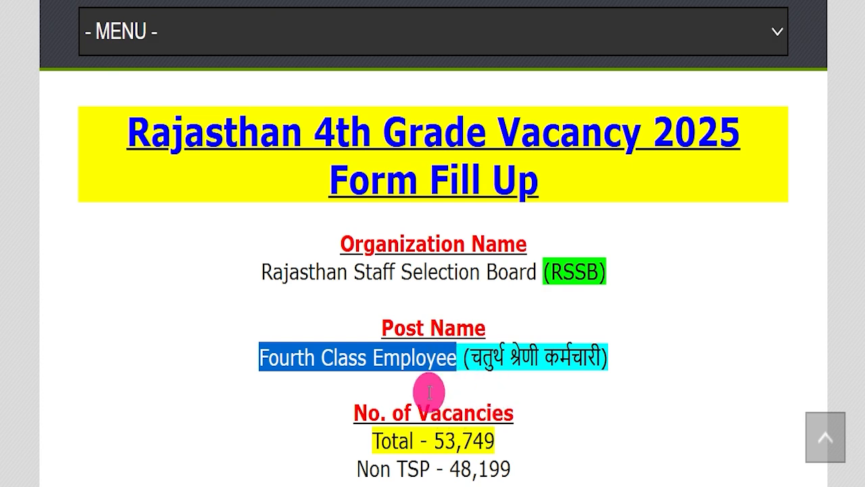
Step: Highlight the post name Fourth Class Employee on the vacancy article
left_click_drag(309, 446, 531, 449)
left_click(535, 444)
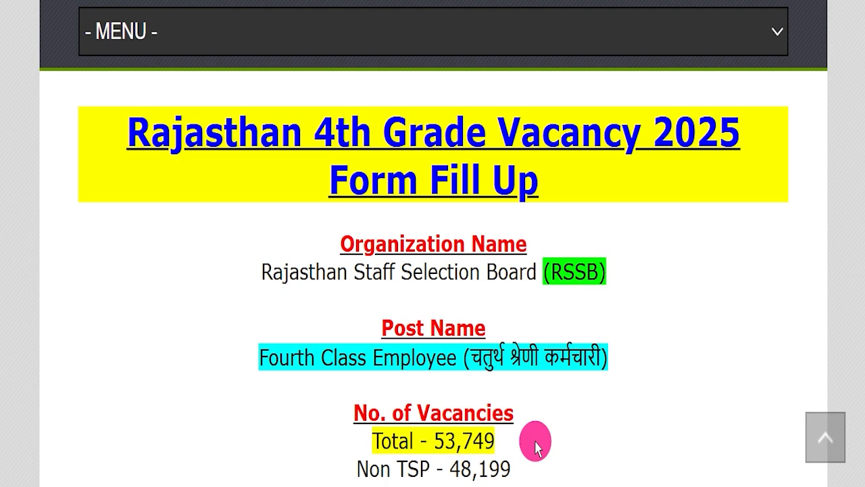
left_click(367, 139)
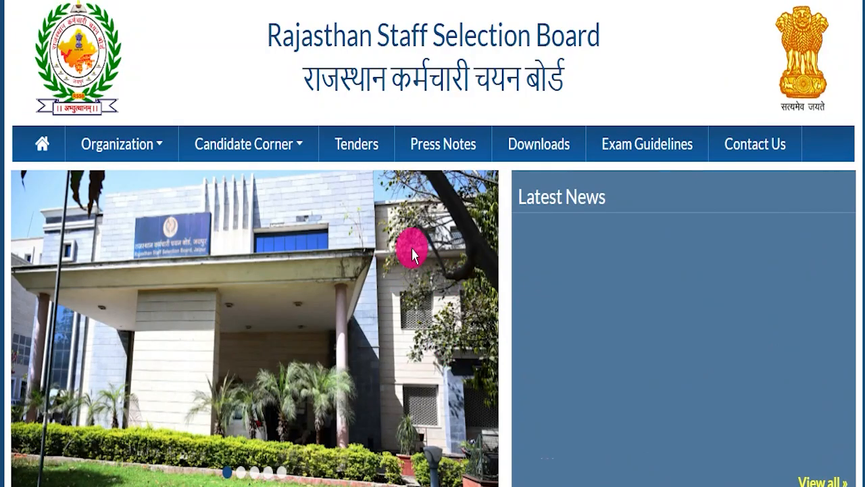
Step: Scroll through the Rajasthan SSO login page and the official notification PDF
scroll(408, 271, "down", 6)
scroll(409, 327, "up", 5)
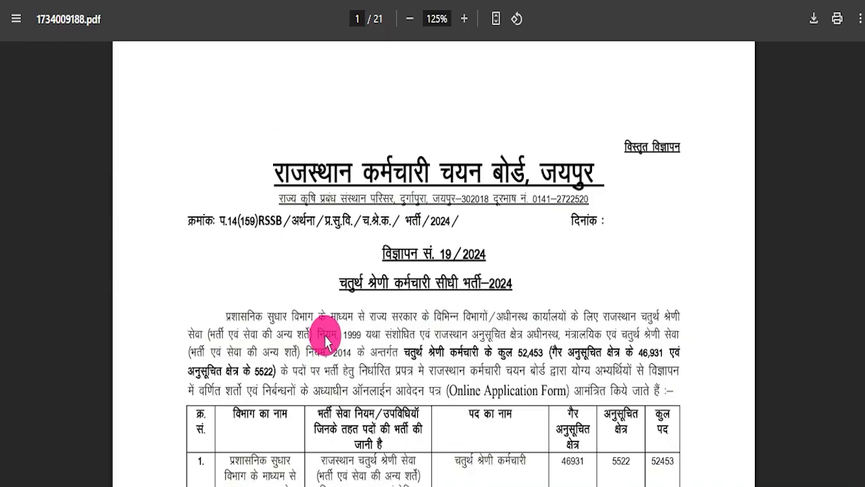
scroll(338, 309, "down", 2)
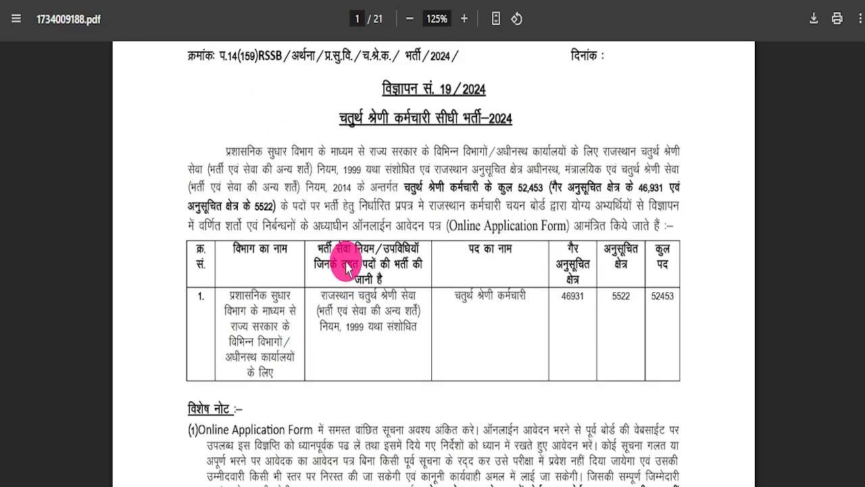
scroll(347, 338, "down", 5)
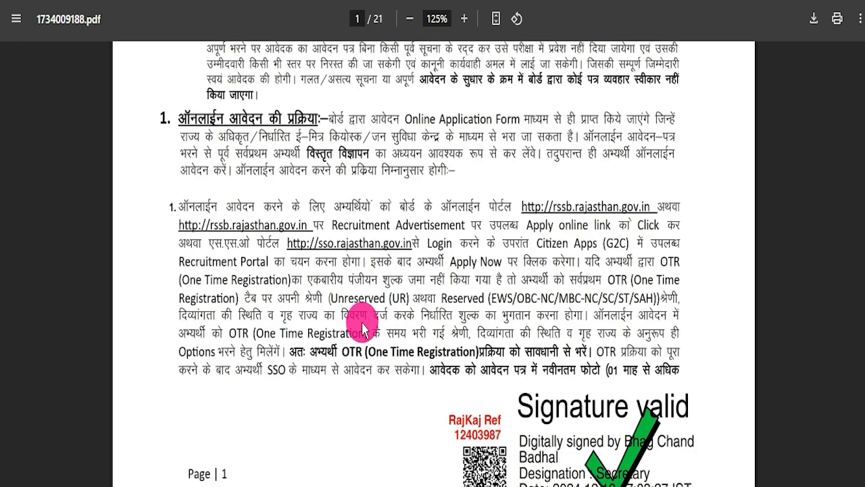
scroll(367, 325, "down", 8)
scroll(375, 332, "up", 15)
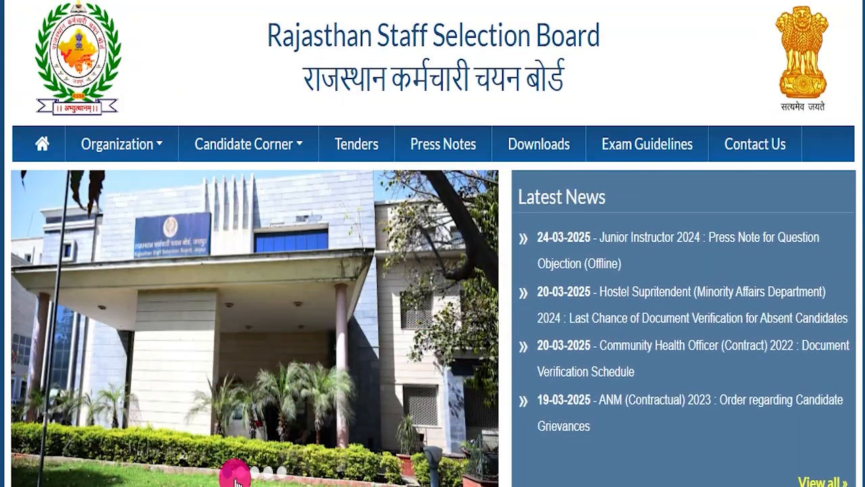
Step: Browse the slideshow on the Rajasthan Staff Selection Board homepage
left_click(238, 478)
left_click(253, 477)
left_click(269, 472)
left_click(281, 471)
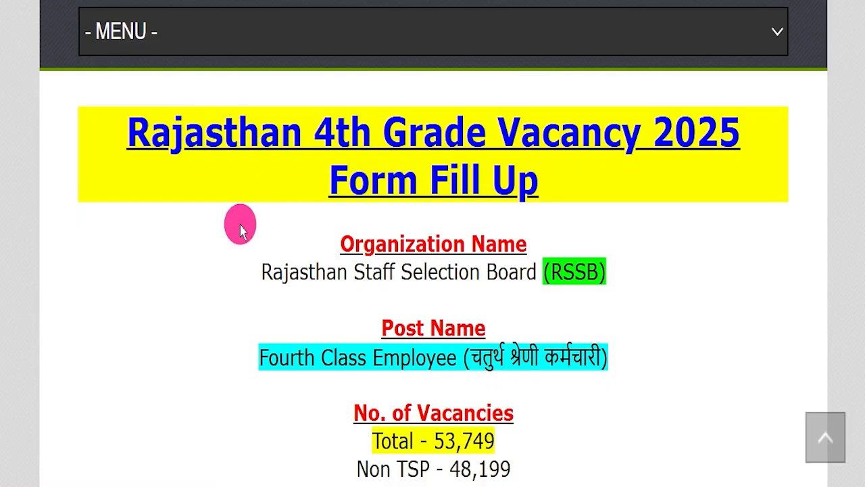
Step: Review the article header and highlight the title Rajasthan 4th Grade Vacancy 2025 Form Fill Up
left_click_drag(108, 129, 637, 169)
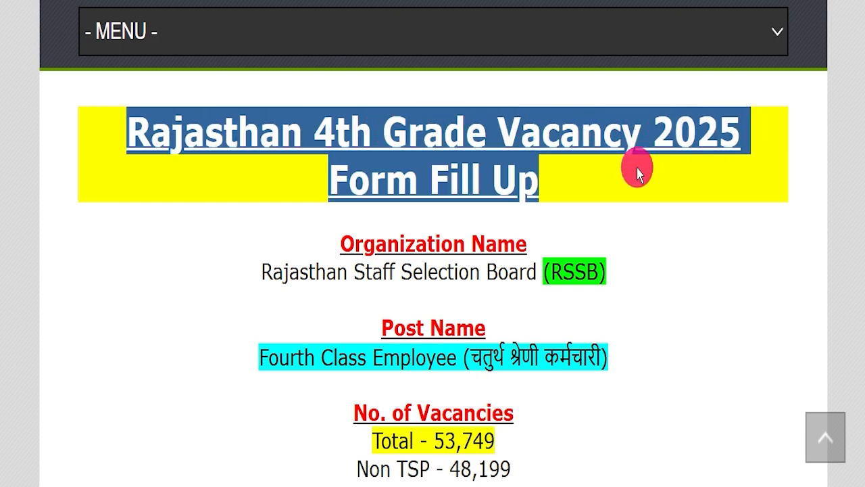
left_click(628, 175)
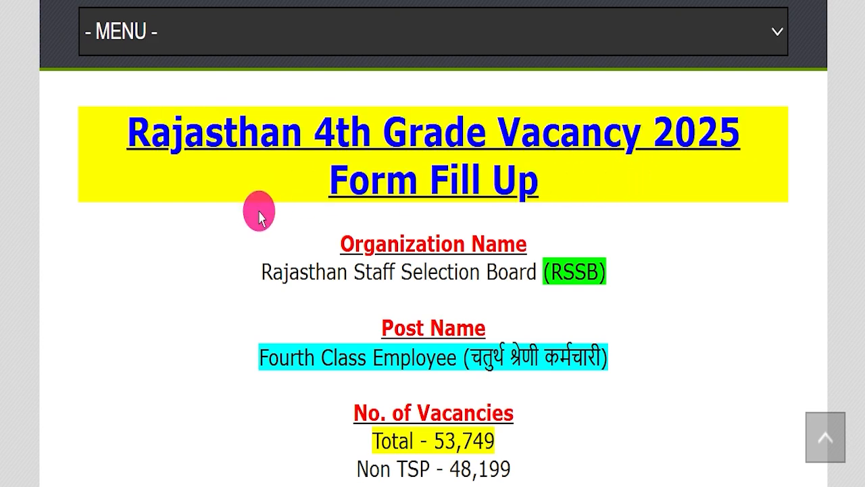
scroll(270, 226, "up", 8)
scroll(286, 253, "up", 5)
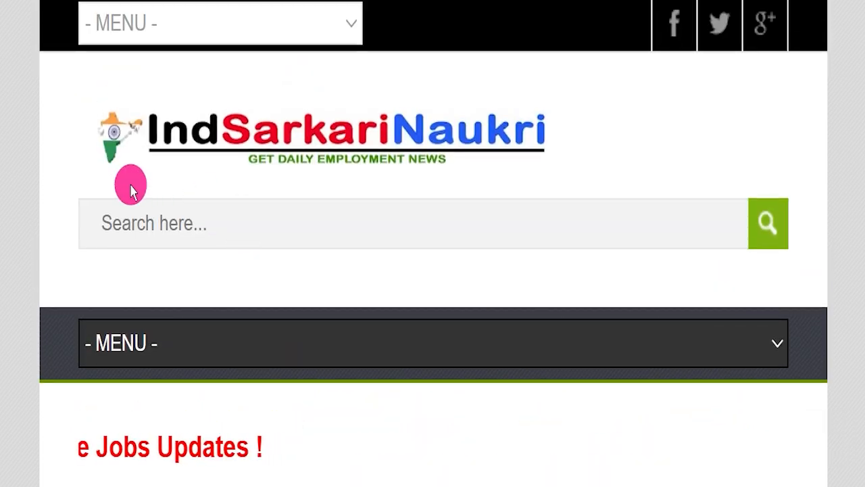
scroll(380, 230, "down", 7)
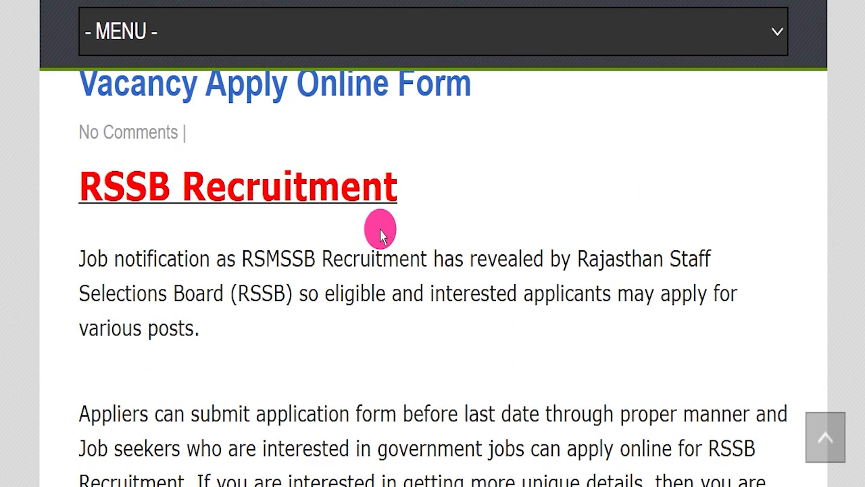
scroll(380, 233, "down", 6)
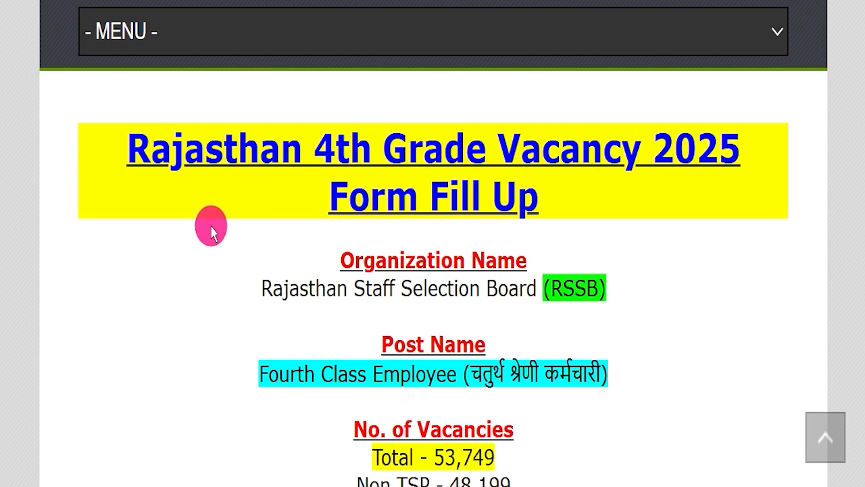
left_click_drag(94, 145, 601, 208)
left_click(598, 207)
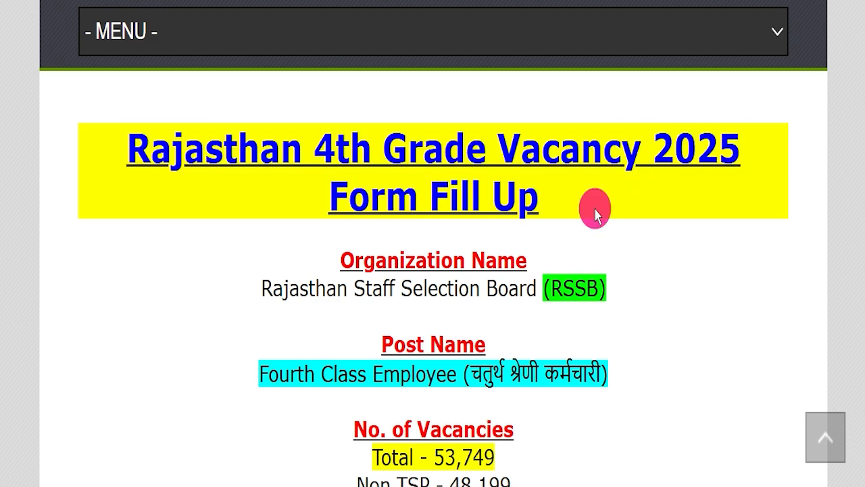
Step: Highlight the organization name and the post name in the article
left_click_drag(222, 284, 633, 271)
left_click(263, 370)
left_click_drag(264, 371, 619, 373)
scroll(619, 373, "down", 1)
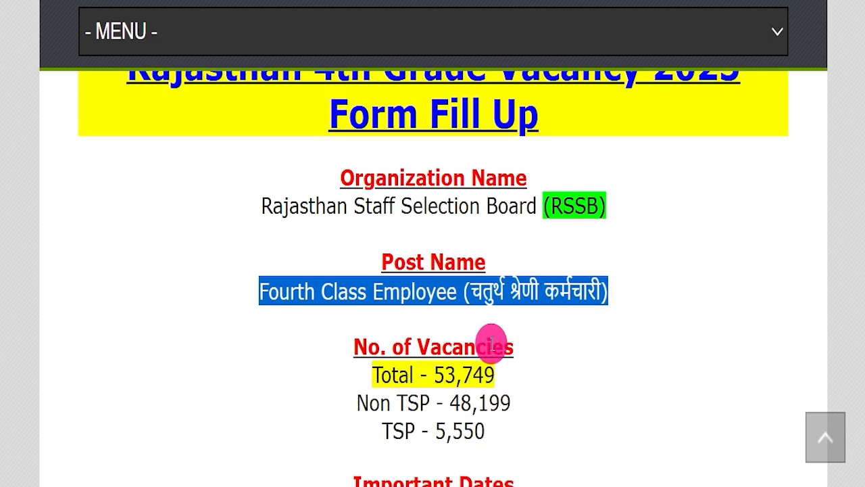
Step: Highlight the No. of Vacancies section of the article
left_click_drag(328, 363, 544, 367)
left_click(554, 374)
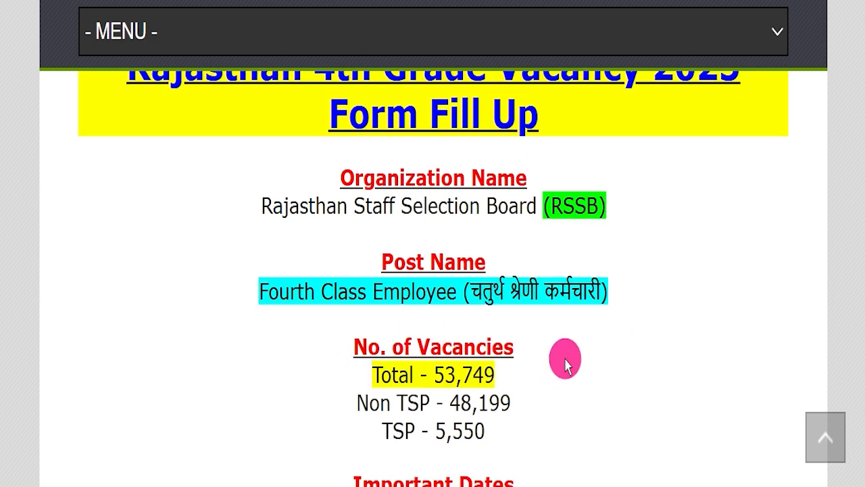
scroll(569, 358, "down", 3)
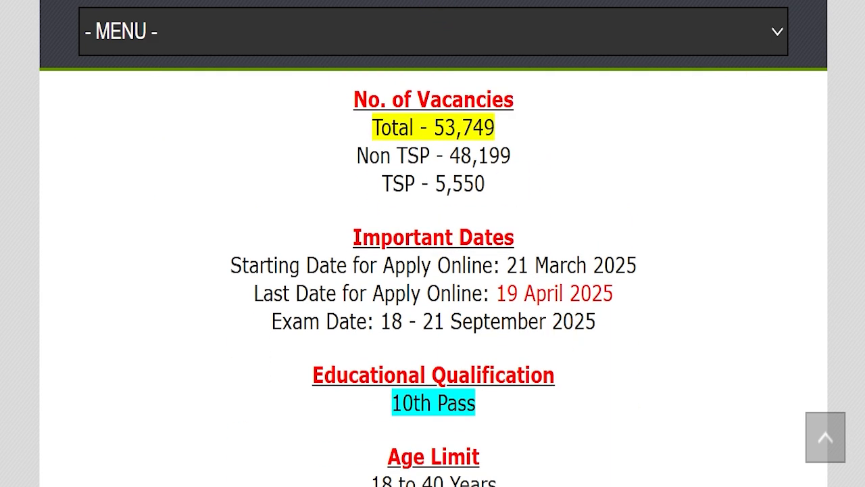
Step: Mark the last date for applying online and the 10th Pass educational qualification
left_click_drag(492, 308, 672, 307)
mouse_move(620, 289)
left_mouse_down()
mouse_move(655, 255)
mouse_move(714, 231)
left_mouse_up()
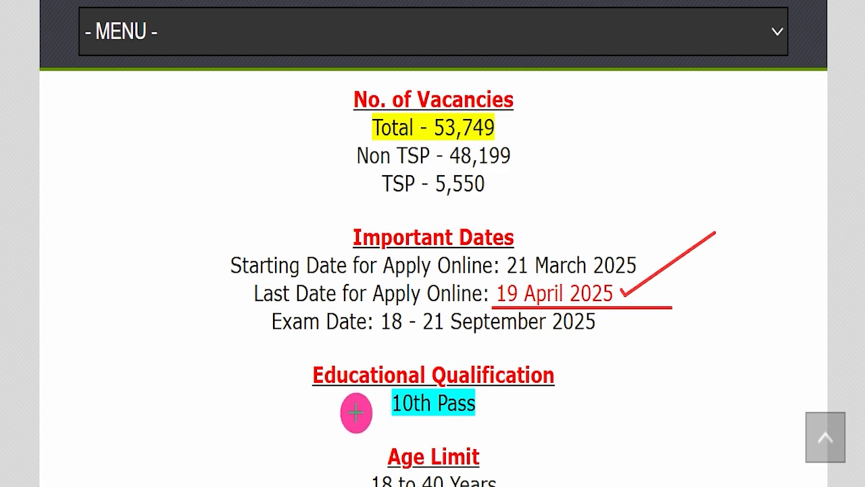
mouse_move(357, 412)
left_mouse_down()
mouse_move(544, 402)
mouse_move(562, 412)
left_mouse_up()
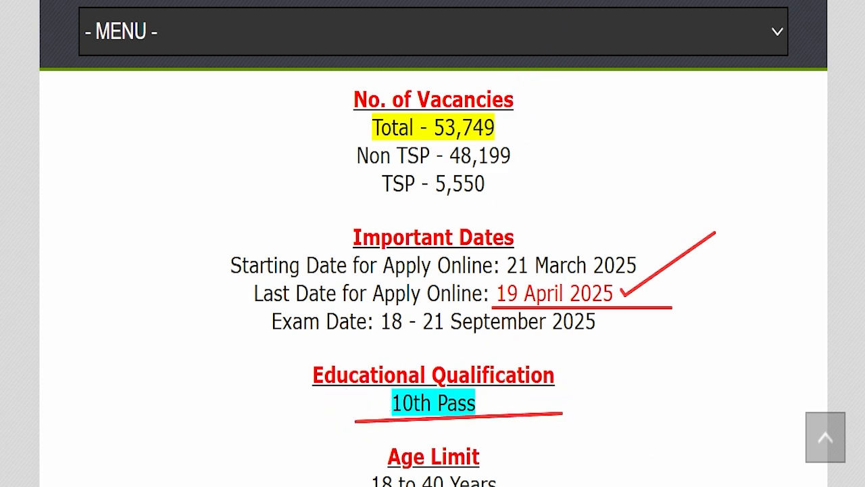
key("Escape")
Step: Highlight the age limit and the application fees for each category
scroll(423, 180, "down", 5)
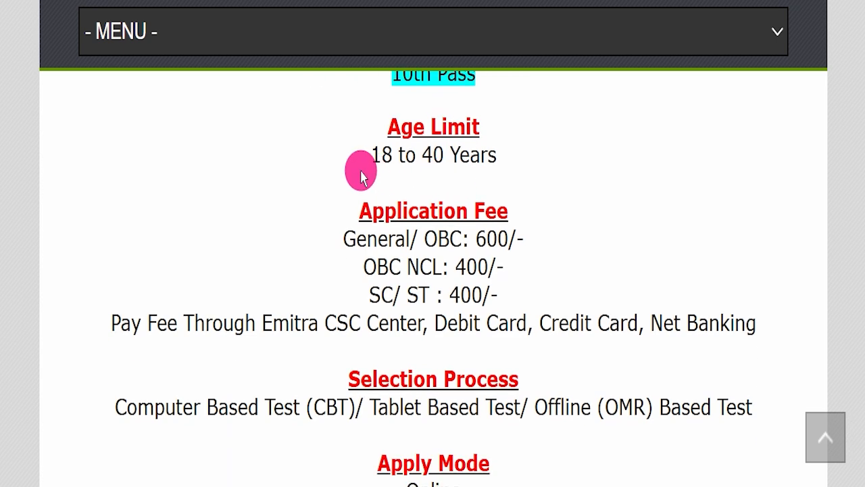
left_click_drag(347, 149, 502, 154)
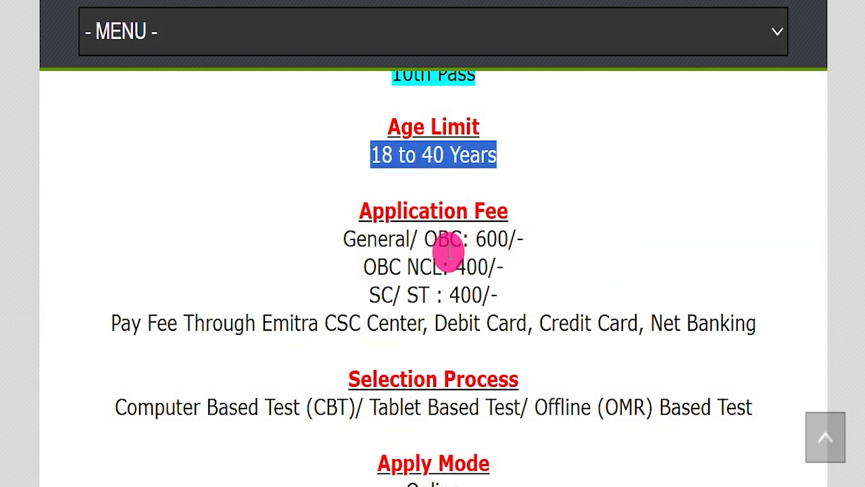
left_click_drag(331, 236, 591, 235)
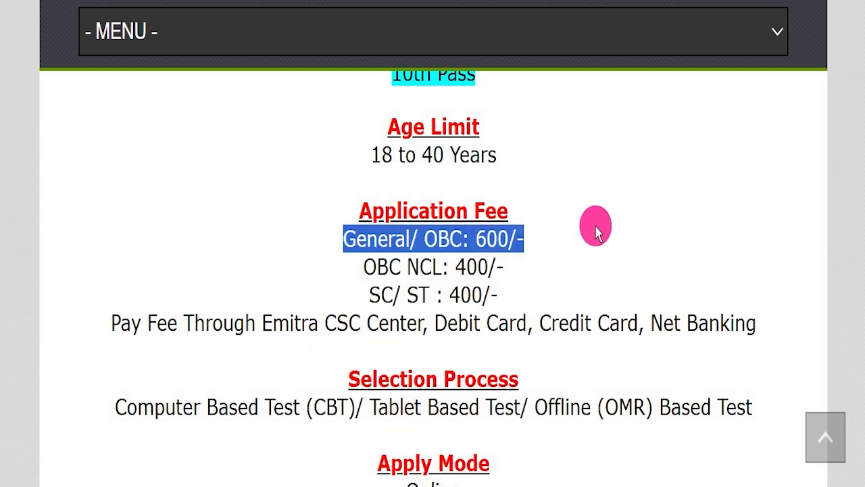
left_click_drag(352, 260, 506, 289)
Step: Highlight the apply mode, job location and the sso.rajasthan.gov.in official website
scroll(500, 324, "down", 2)
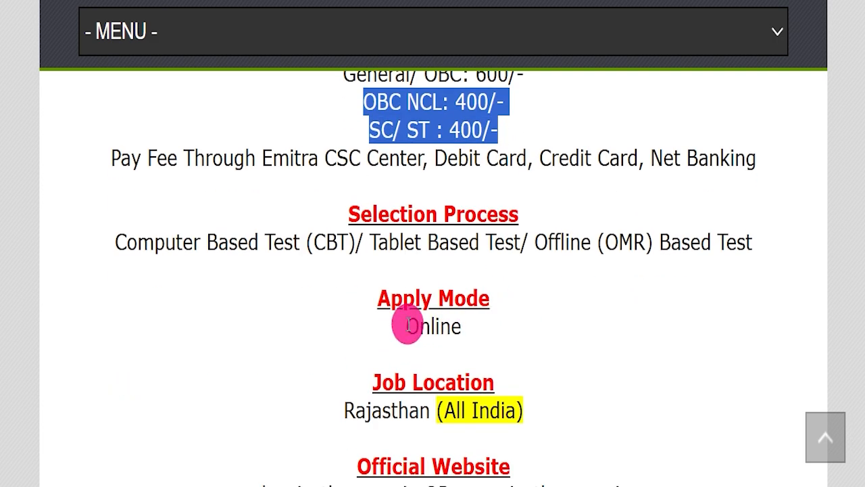
left_click_drag(369, 325, 511, 319)
scroll(527, 303, "down", 1)
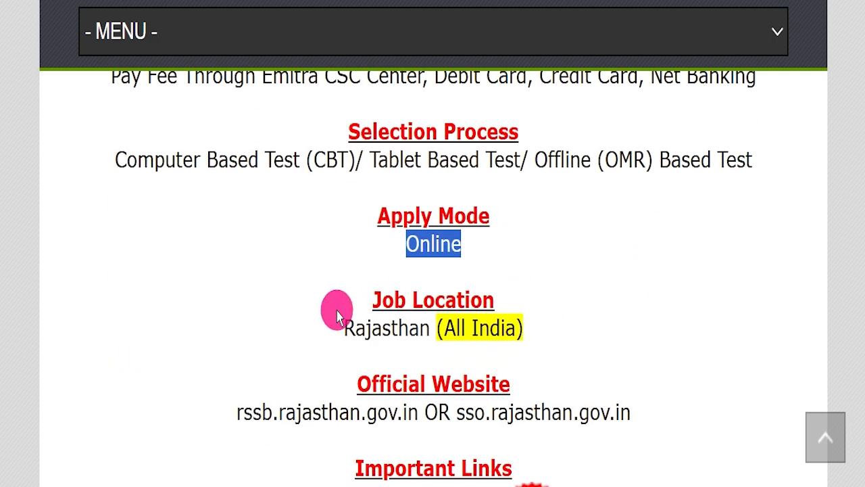
left_click_drag(320, 317, 548, 324)
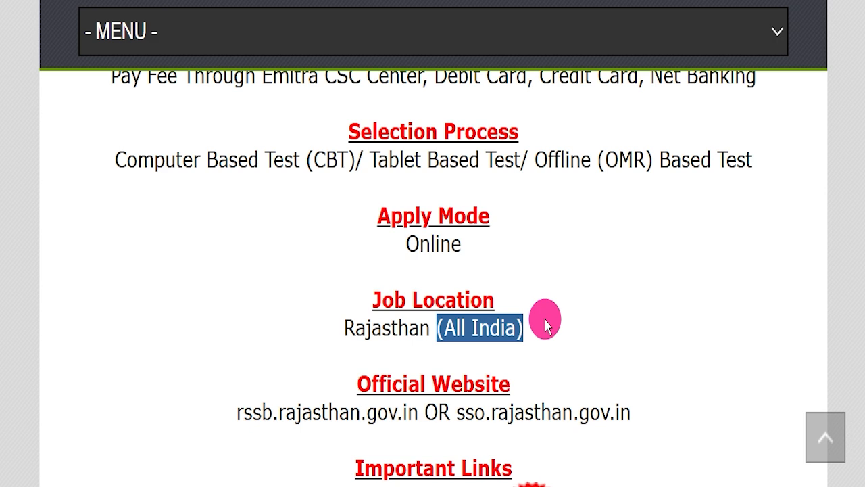
left_click_drag(457, 412, 719, 412)
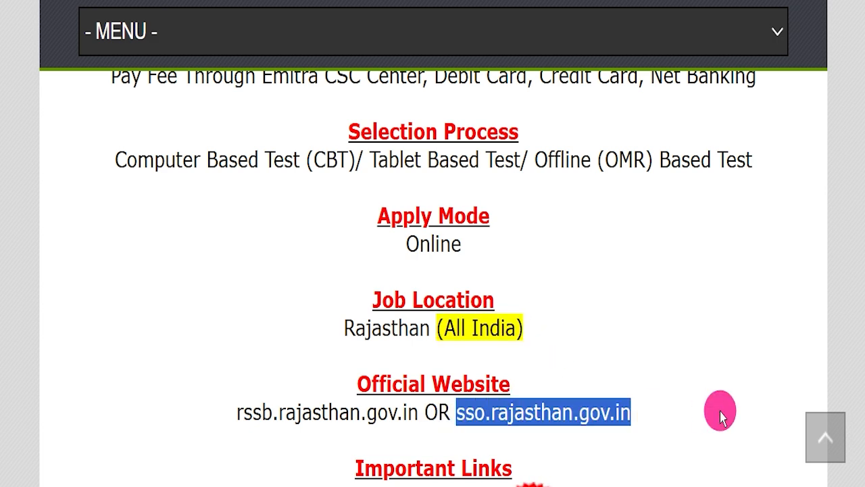
left_click(644, 392)
Step: Open the official notification PDF from the Important Links section
scroll(651, 377, "down", 2)
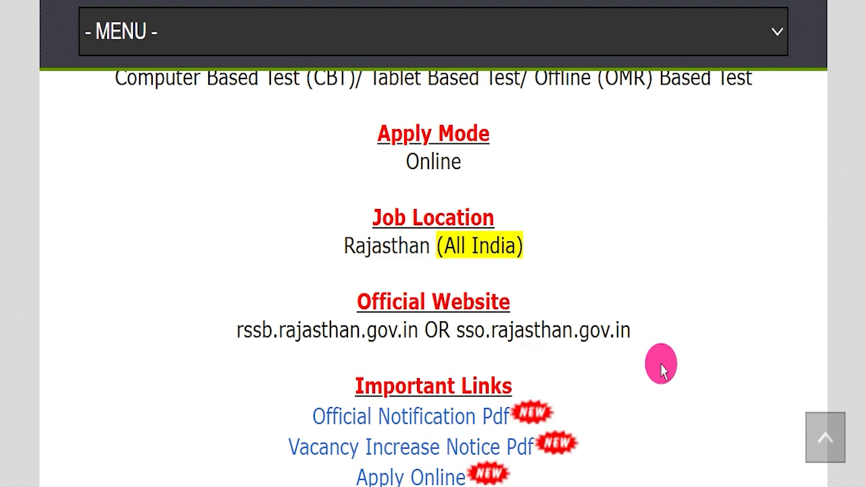
scroll(661, 369, "down", 2)
scroll(669, 342, "up", 1)
left_click_drag(313, 354, 363, 355)
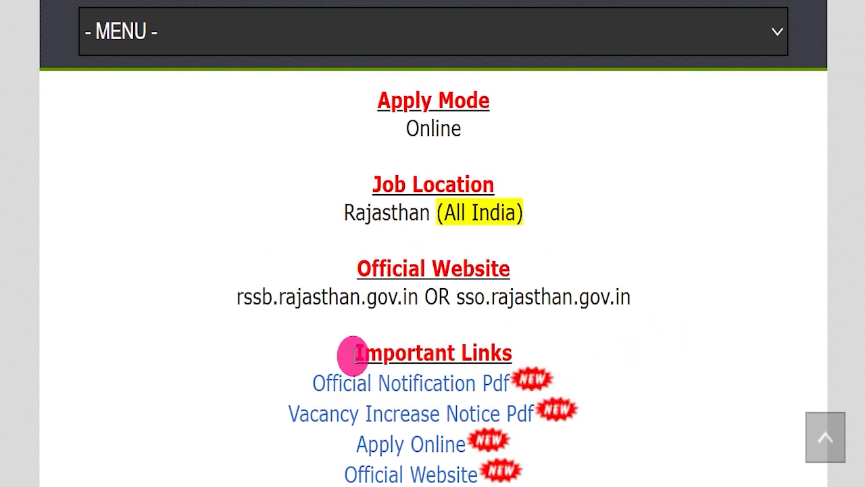
left_click_drag(311, 384, 510, 383)
left_click(490, 419)
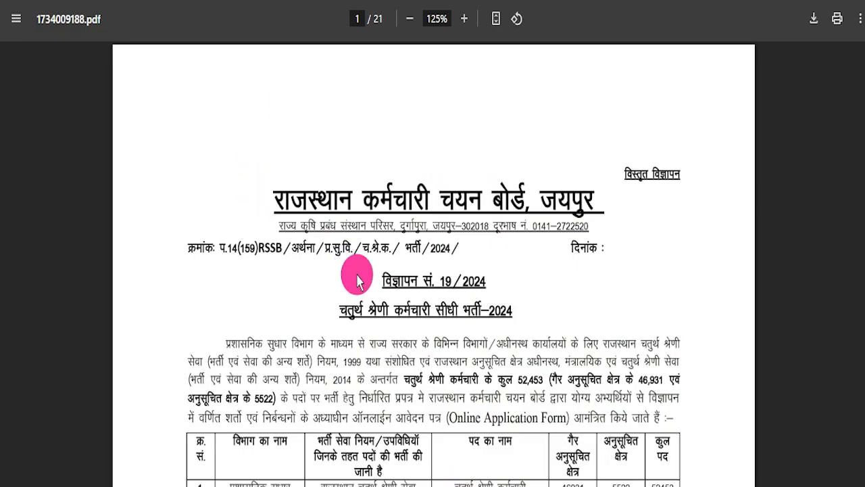
Step: Scroll through the pages of the notification PDF
scroll(492, 332, "down", 3)
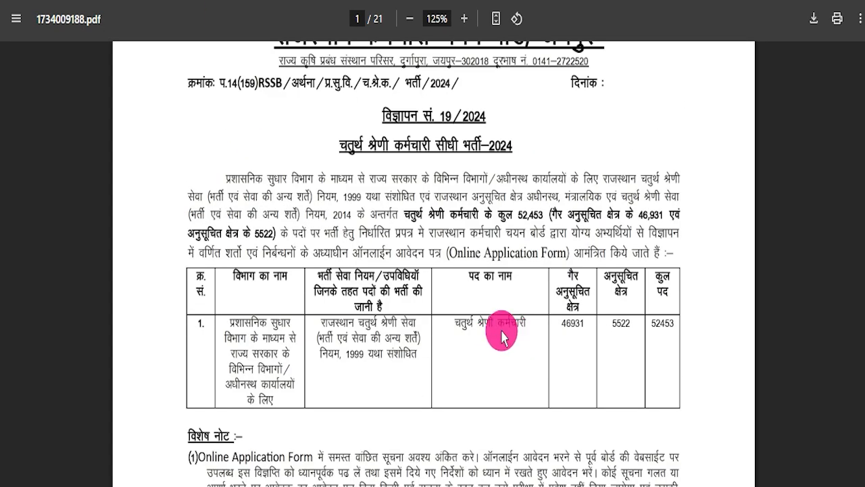
scroll(522, 345, "down", 8)
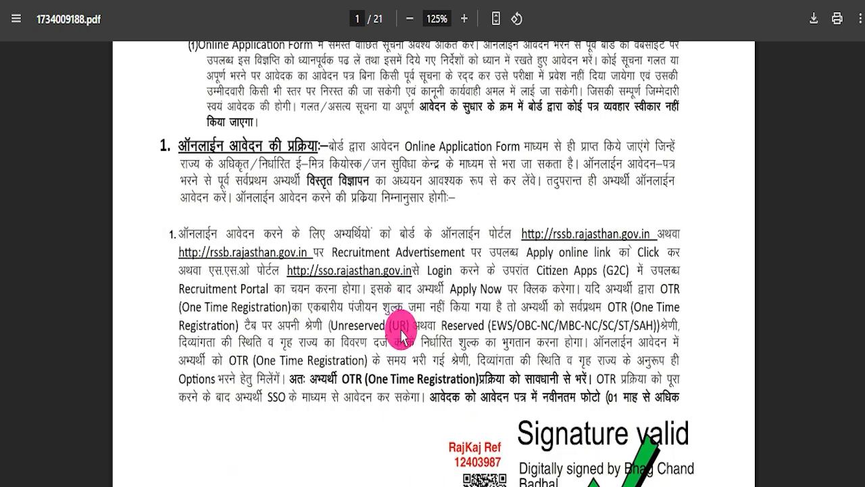
scroll(375, 332, "down", 8)
scroll(375, 334, "down", 20)
scroll(370, 348, "down", 20)
scroll(387, 323, "down", 20)
scroll(417, 284, "down", 20)
scroll(429, 307, "down", 20)
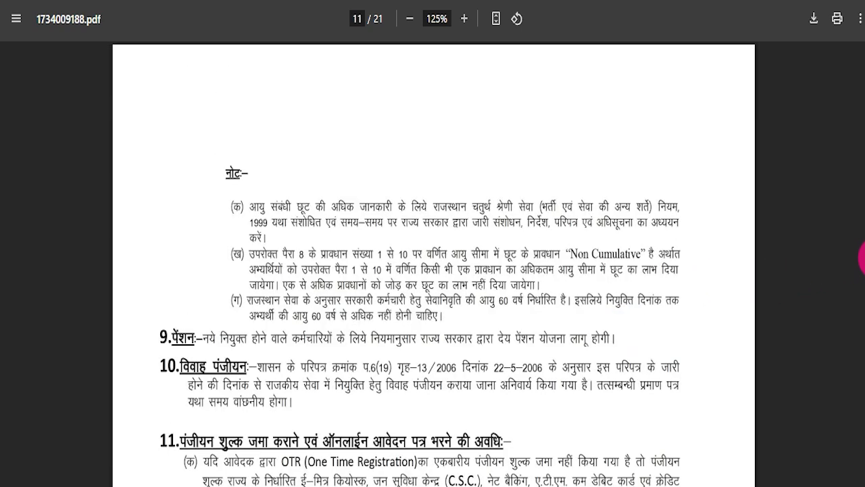
scroll(862, 264, "down", 20)
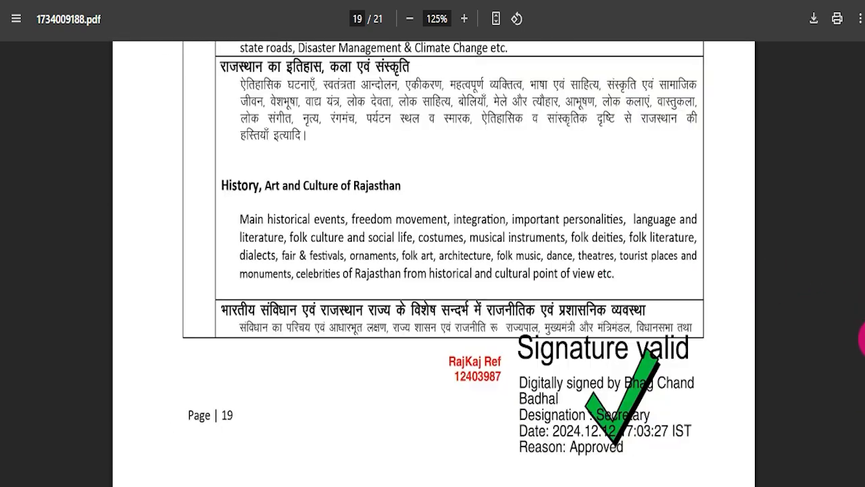
scroll(862, 91, "up", 20)
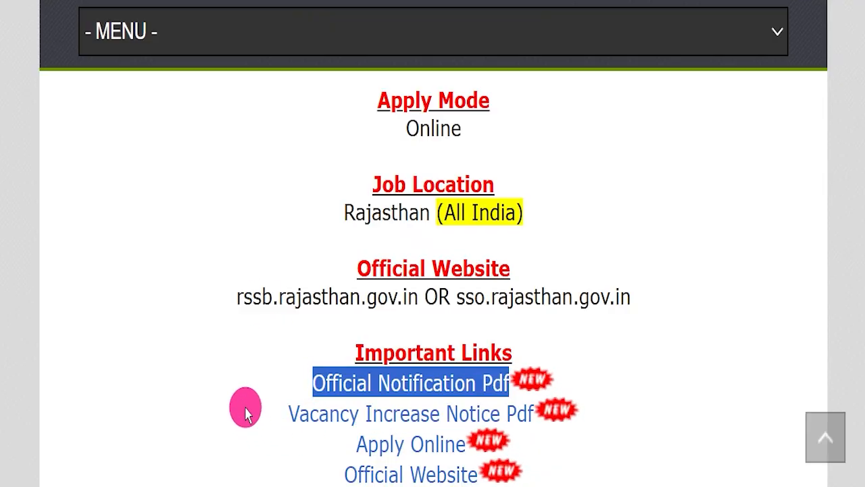
Step: Highlight the Vacancy Increase Notice and Apply Online links and mark the SSO login's username field
left_click_drag(245, 406, 527, 405)
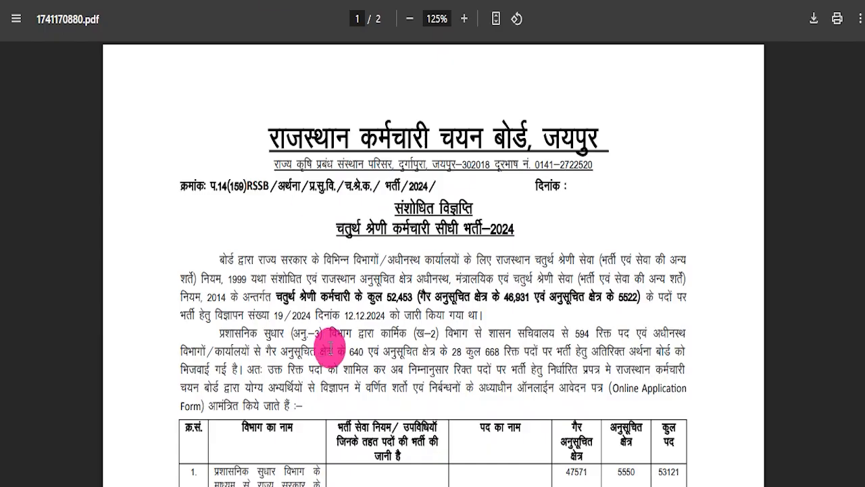
scroll(353, 340, "down", 3)
scroll(353, 340, "down", 5)
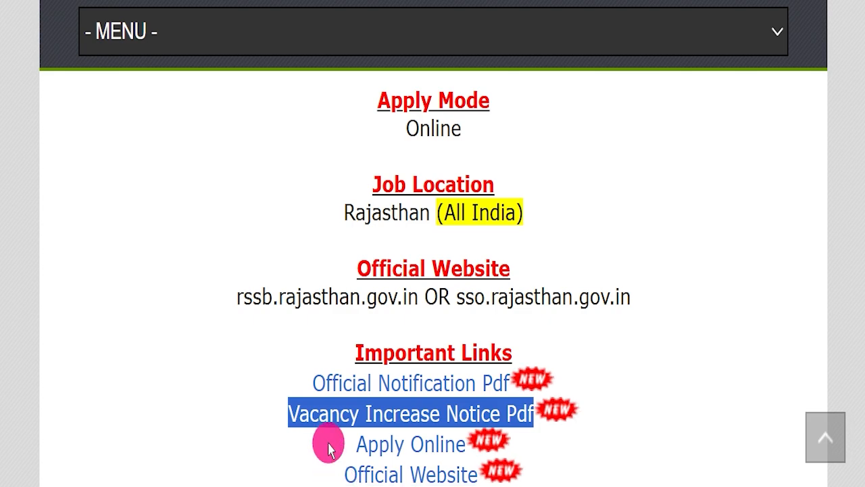
left_click_drag(329, 450, 468, 443)
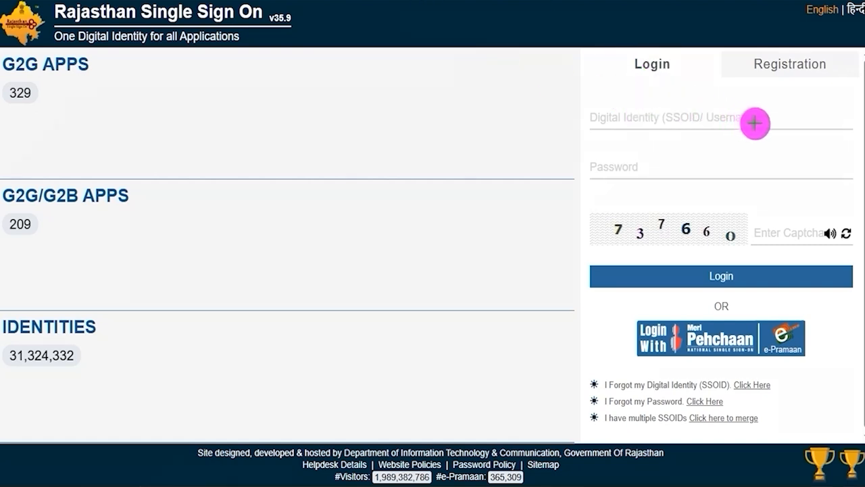
left_click_drag(766, 120, 814, 95)
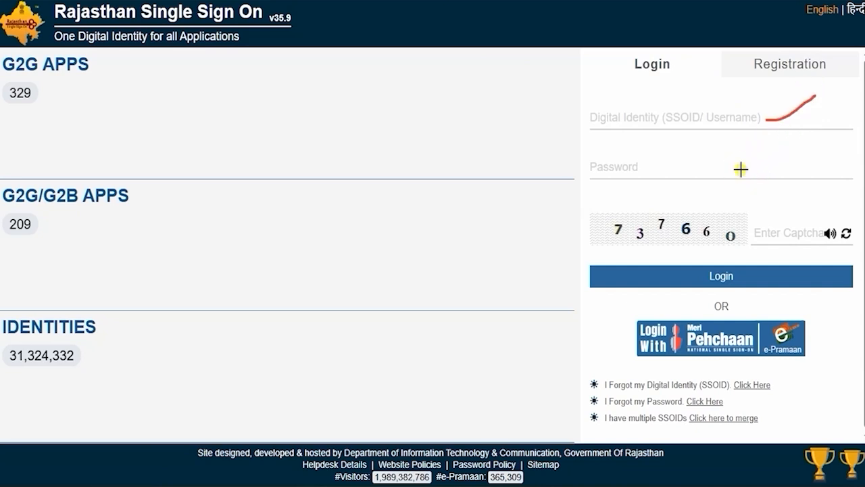
Step: Mark the password field, captcha and Login button on the SSO login form
left_click_drag(741, 169, 785, 148)
left_click_drag(632, 244, 700, 239)
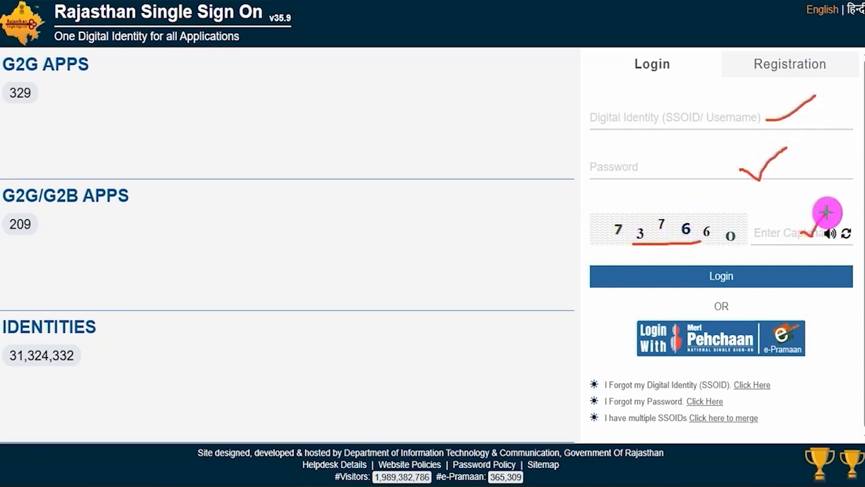
left_click_drag(744, 275, 791, 252)
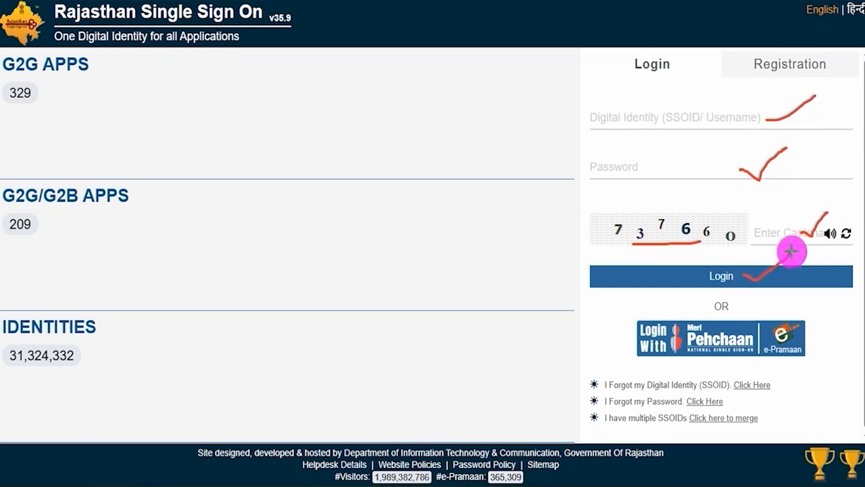
left_click(619, 1)
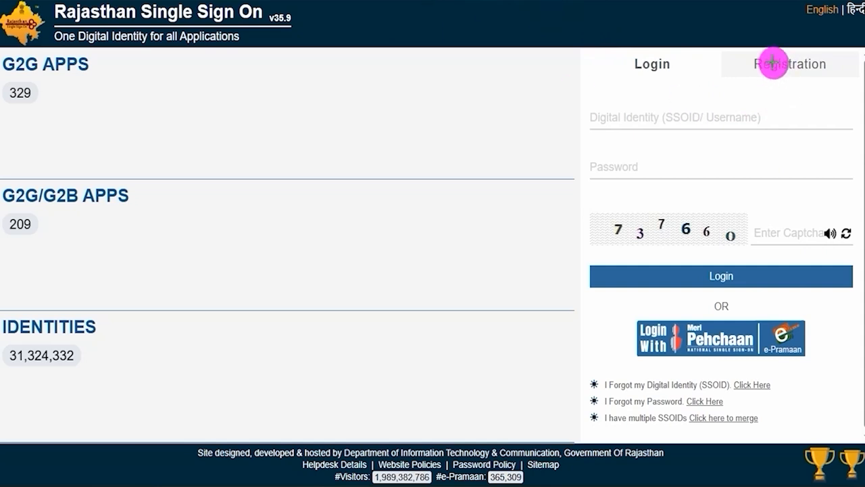
Step: Highlight and open the Registration tab on the SSO portal
left_click_drag(745, 48, 832, 80)
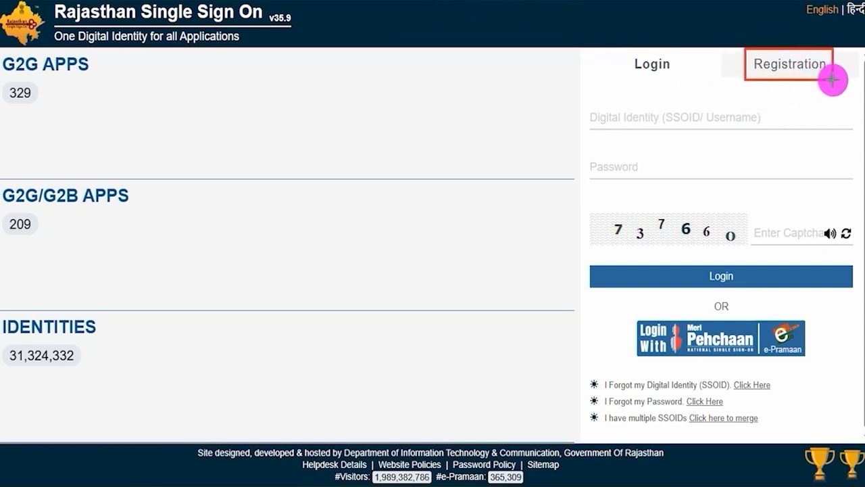
left_click_drag(739, 48, 842, 82)
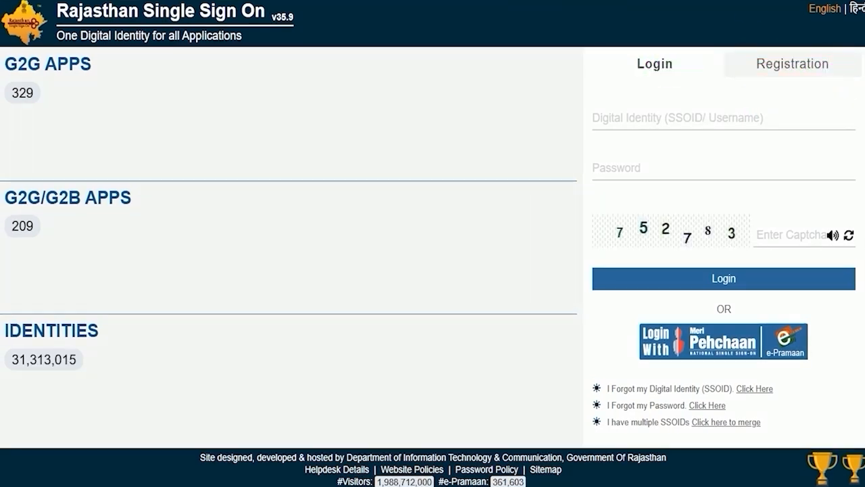
left_click(768, 61)
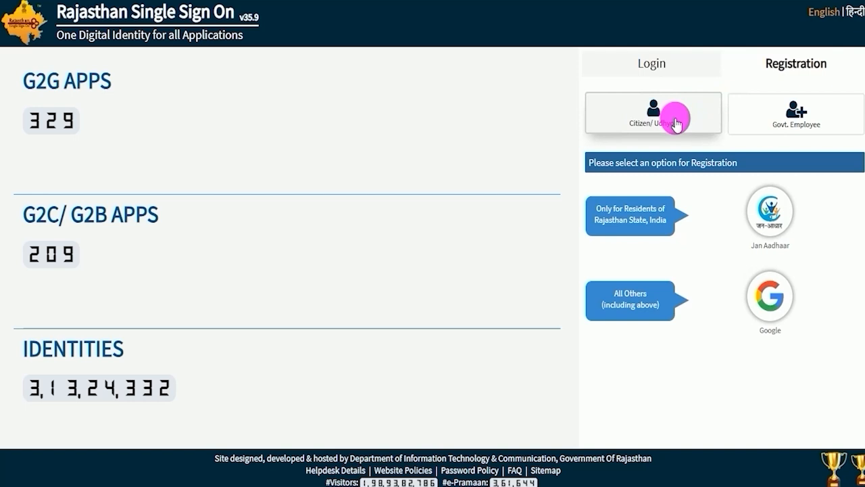
Step: Open the Govt. Employee registration option's SIPF form
left_click(770, 116)
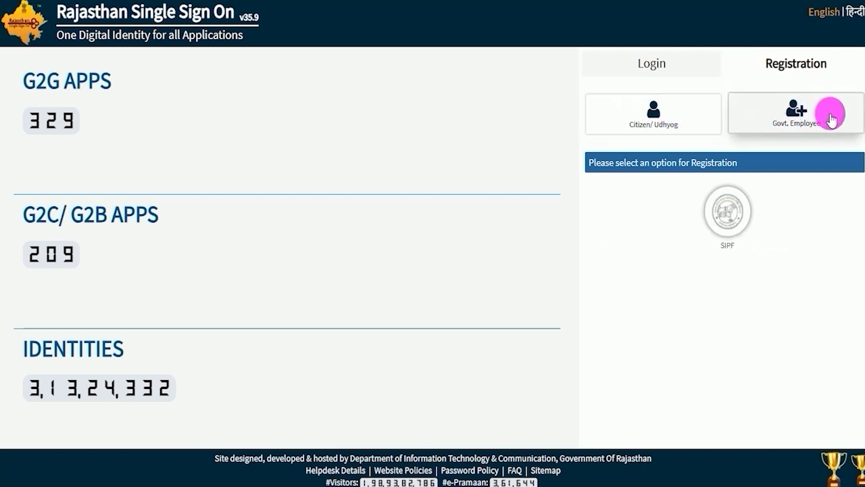
left_click(729, 223)
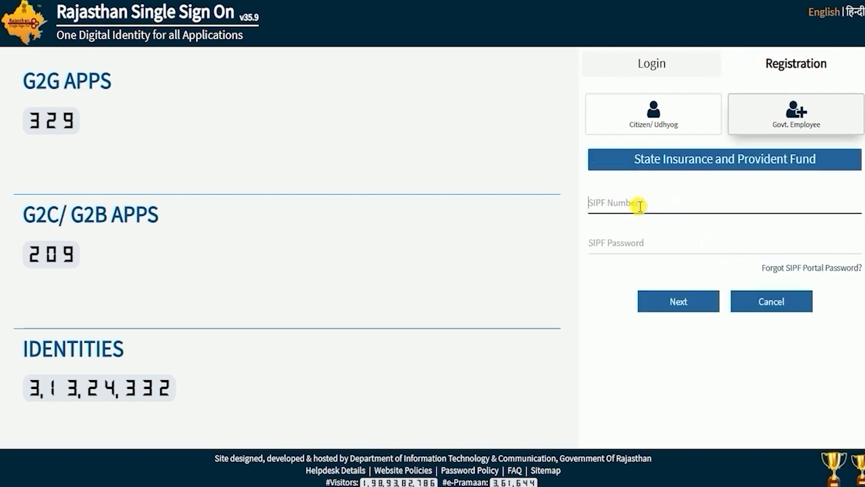
left_click(622, 247)
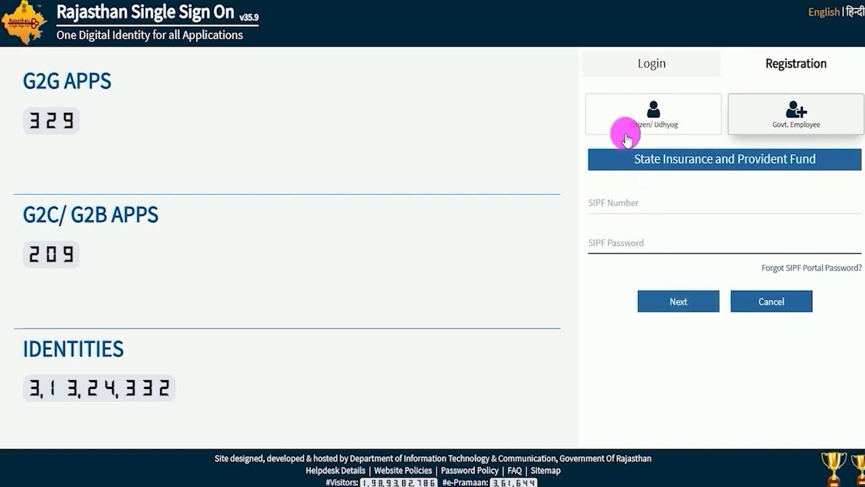
Step: Choose Citizen/Udhyog registration through Google and sign in with the Google account
left_click(647, 116)
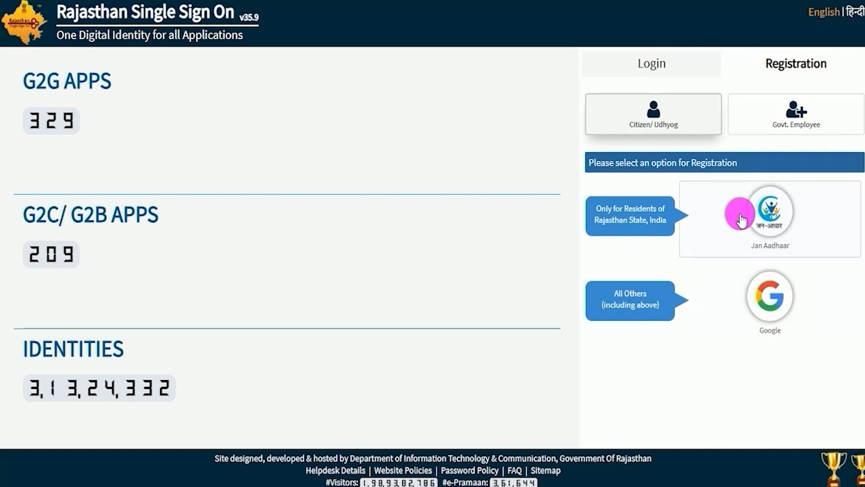
left_click(769, 309)
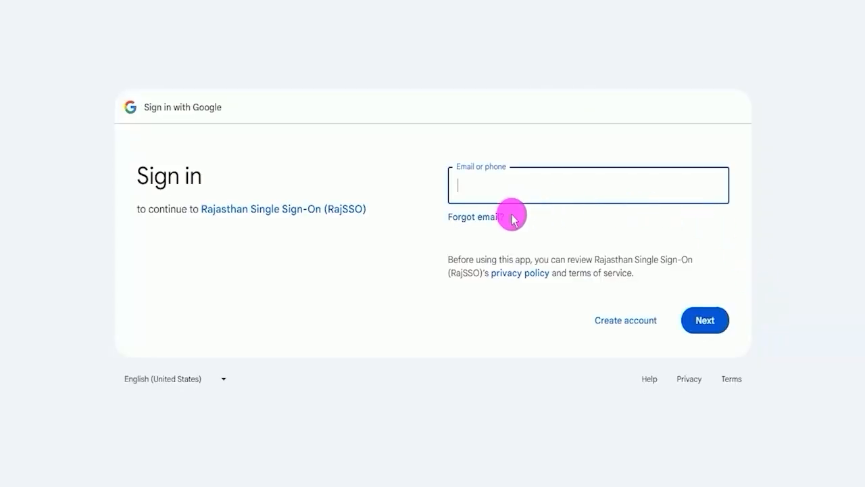
left_click(536, 189)
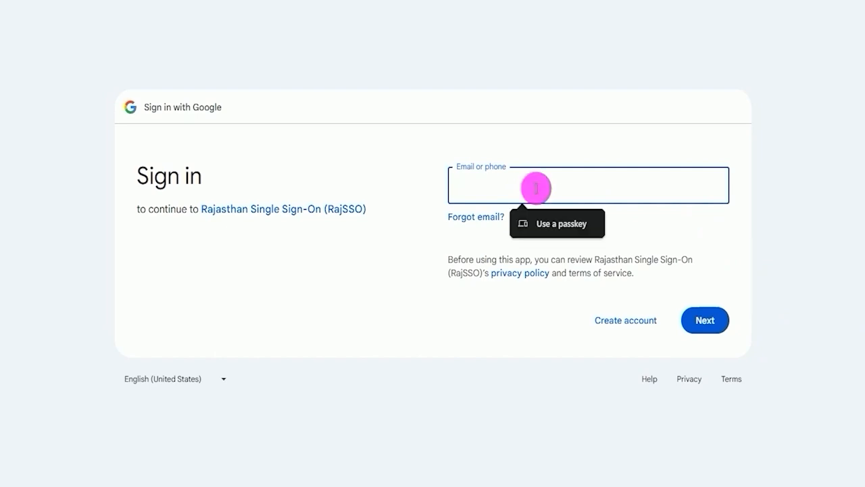
left_click(525, 323)
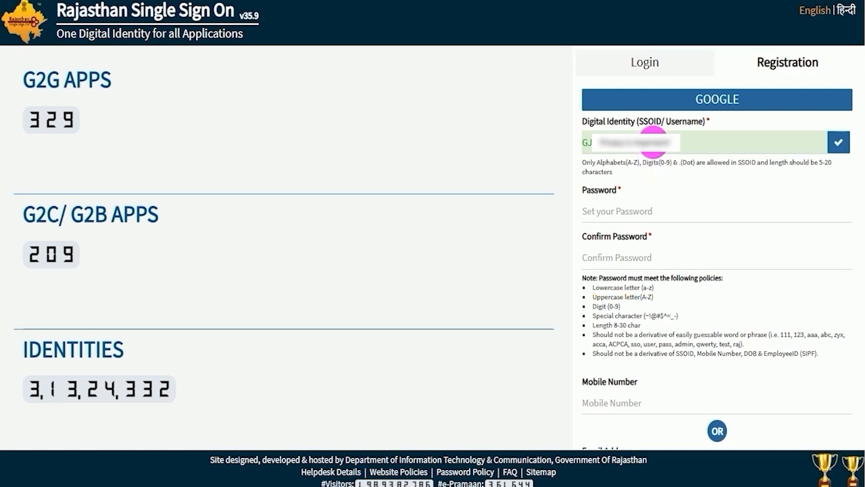
Step: Copy a password from Notepad and enter it in the Password and Confirm Password fields
double_click(652, 142)
left_click(652, 142)
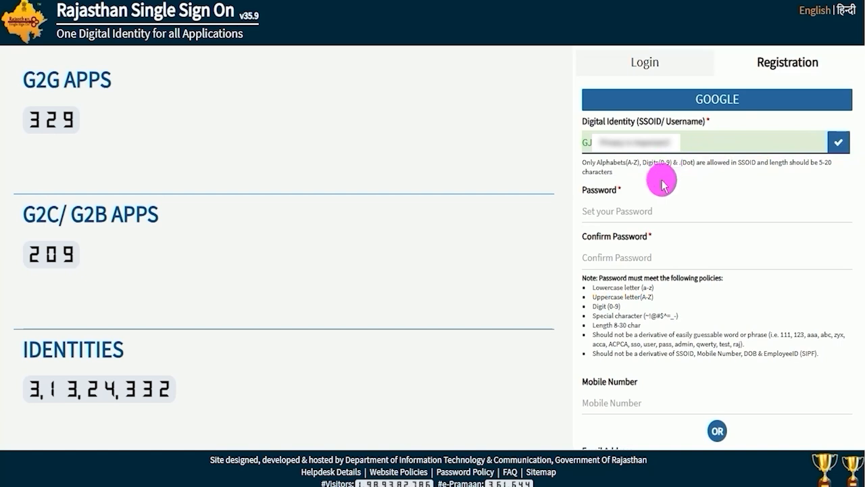
left_click(641, 210)
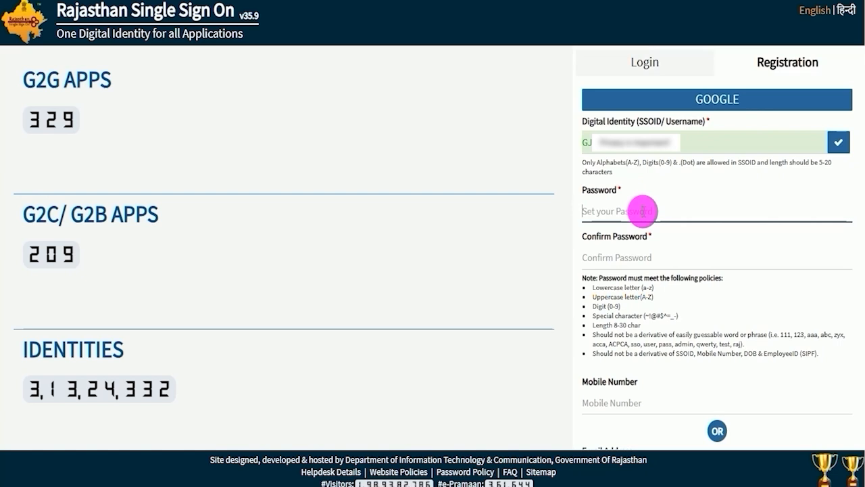
left_click(638, 322)
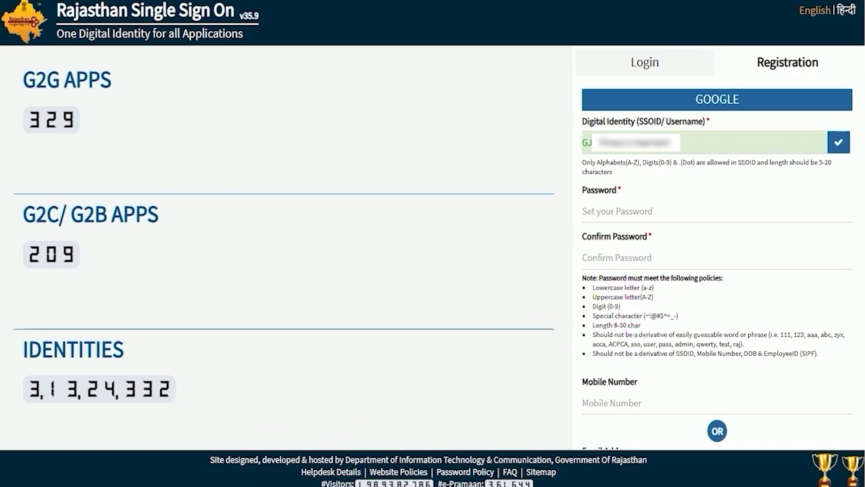
left_click(244, 486)
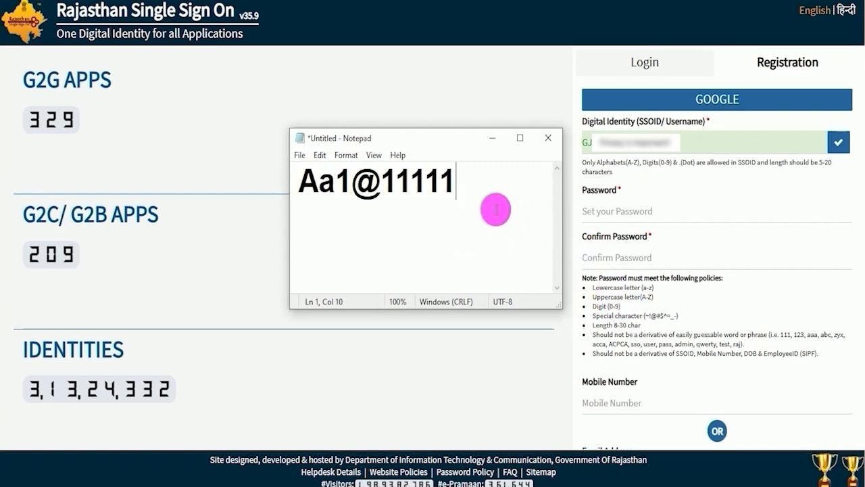
mouse_move(301, 181)
left_mouse_down()
mouse_move(457, 181)
mouse_move(457, 173)
left_mouse_up()
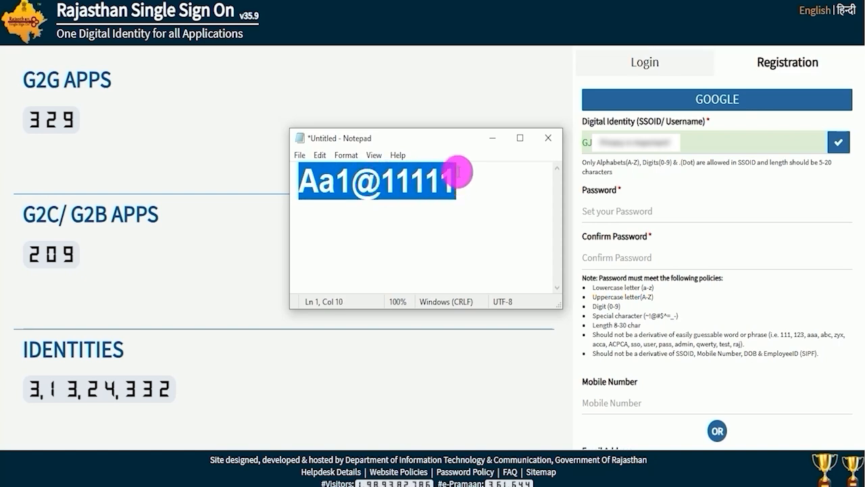
left_click(599, 257)
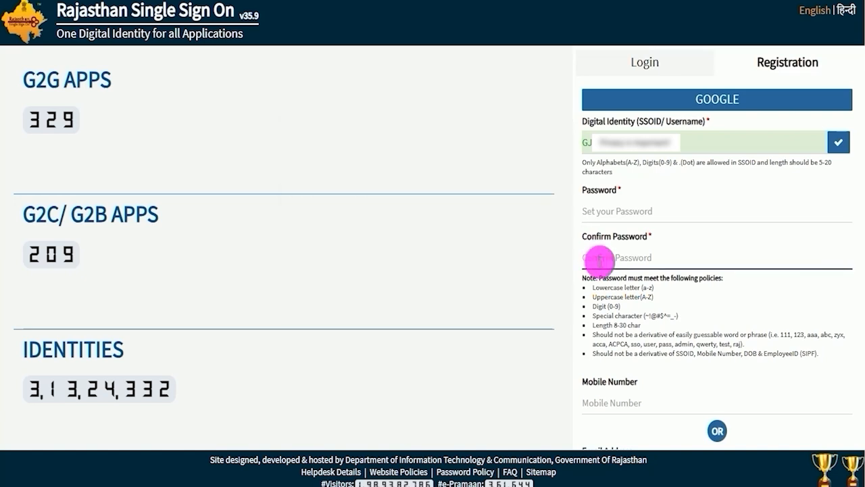
Step: Fill in the mobile number and e-mail address, register the new SSO account and dismiss the alert
left_click(617, 383)
left_click(626, 402)
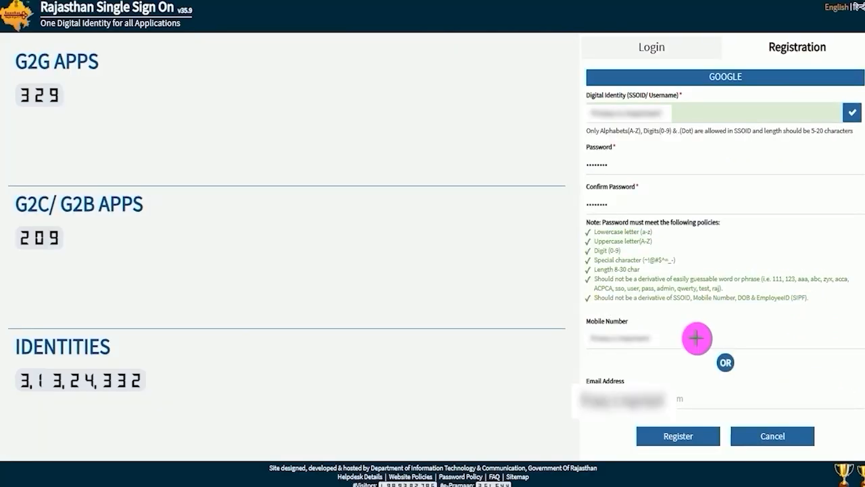
left_click_drag(696, 337, 762, 302)
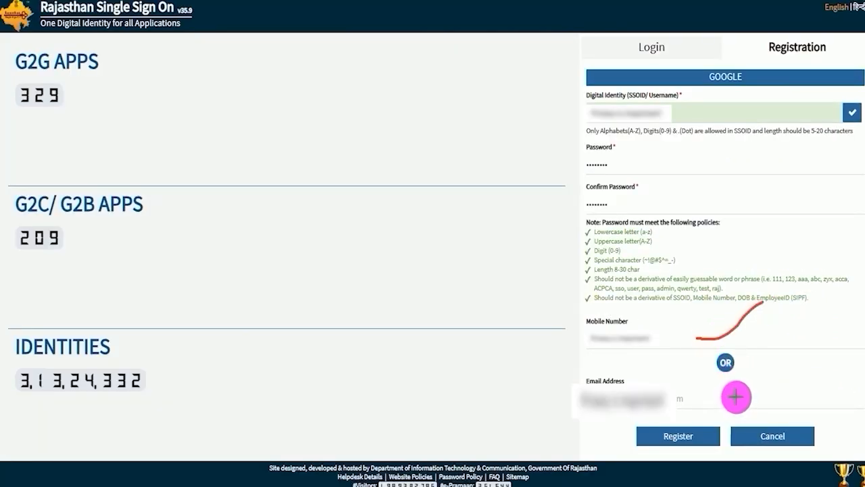
left_click_drag(735, 396, 798, 363)
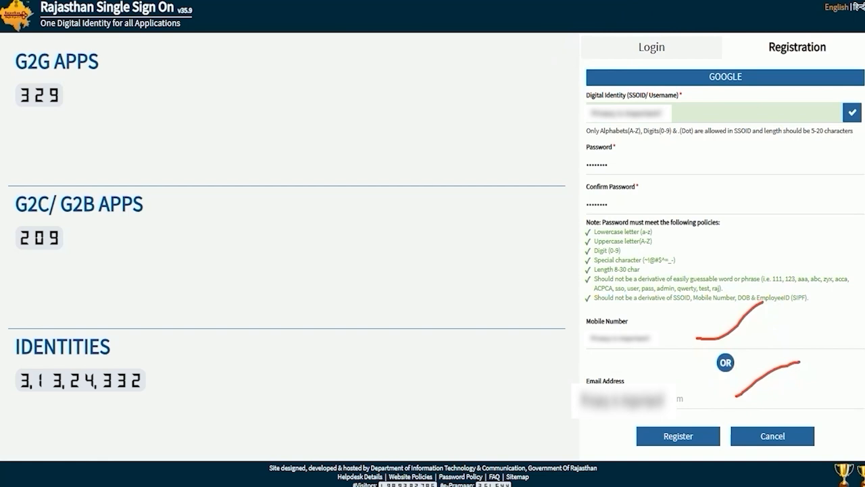
left_click_drag(757, 343, 704, 431)
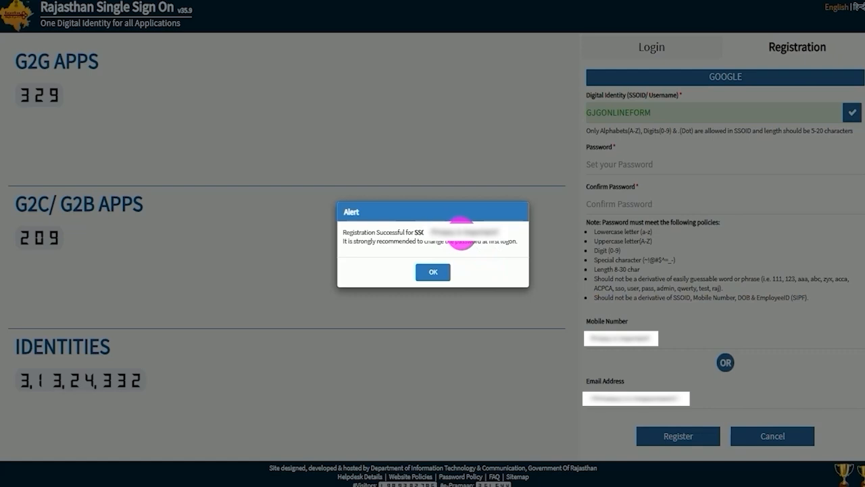
left_click(437, 272)
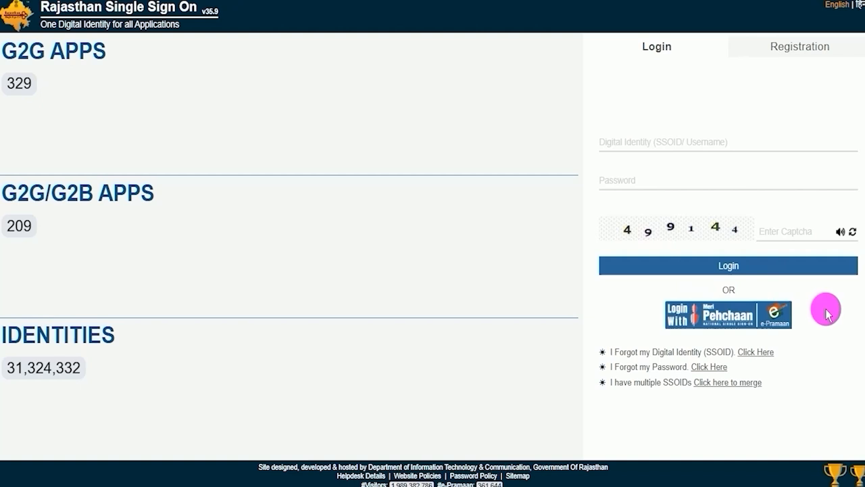
Step: Mark the SSOID, password, captcha, Login button and forgot-credential links on the login form
left_click(670, 142)
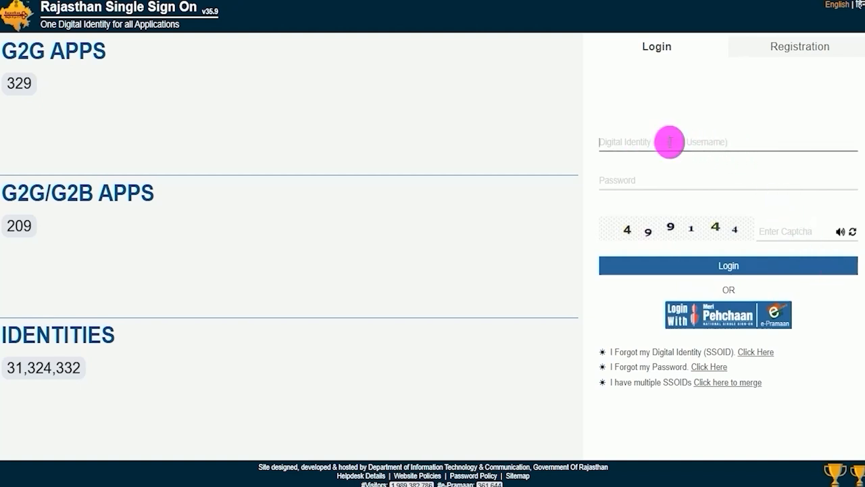
left_click(439, 39)
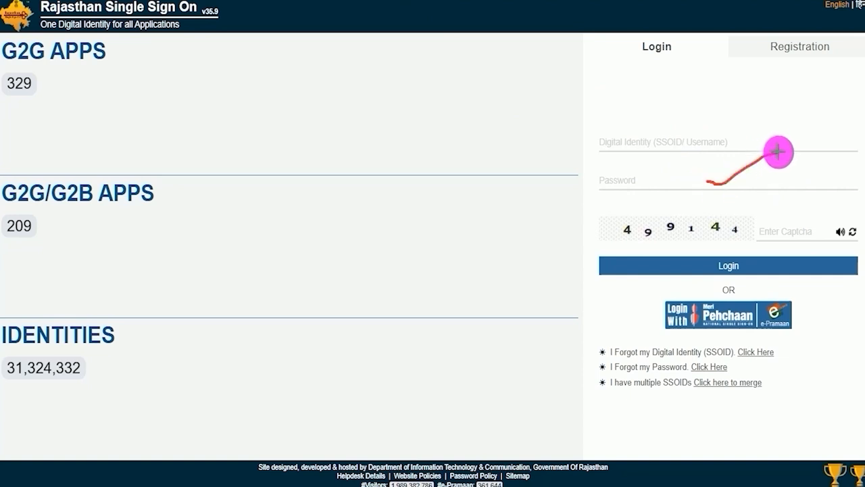
left_click_drag(655, 240, 703, 240)
left_click_drag(816, 225, 856, 197)
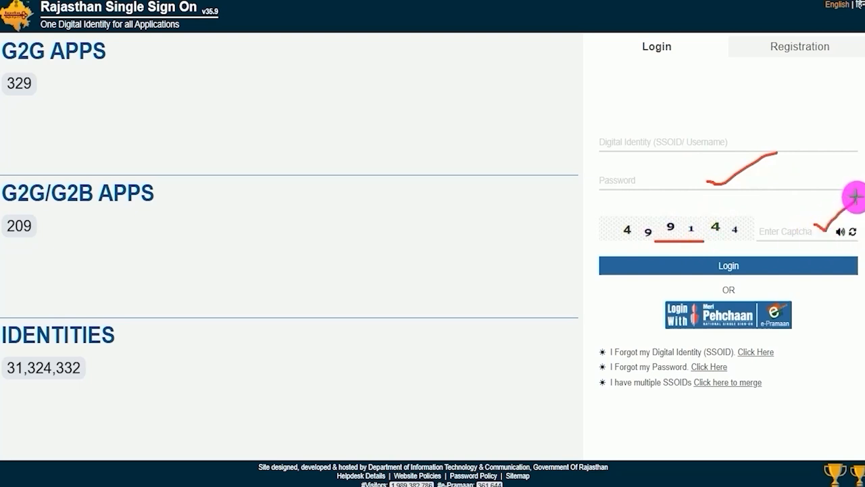
left_click_drag(798, 193, 748, 265)
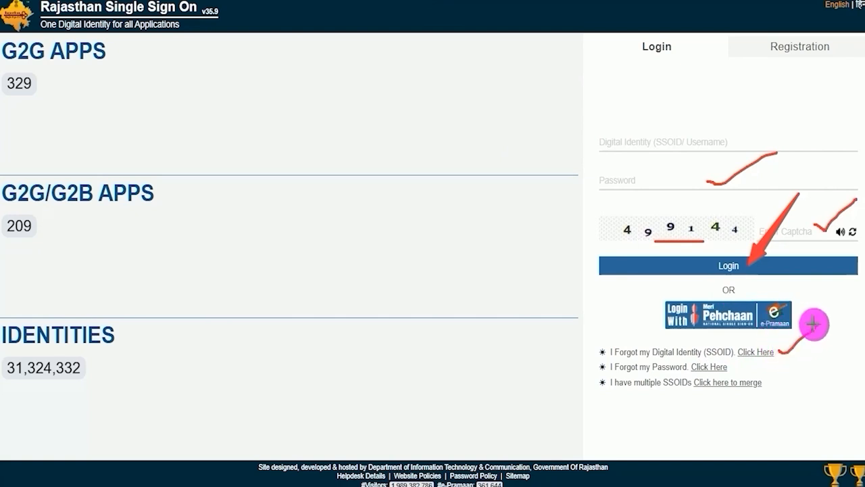
left_click_drag(734, 369, 758, 364)
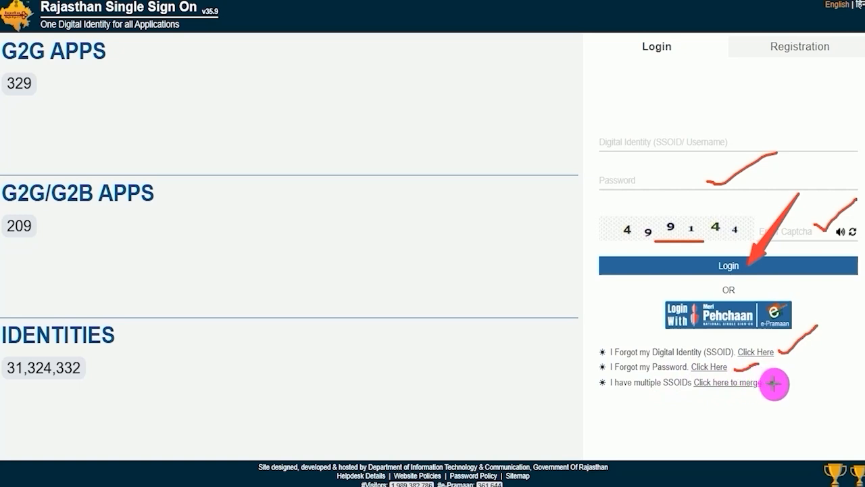
left_click_drag(772, 383, 810, 357)
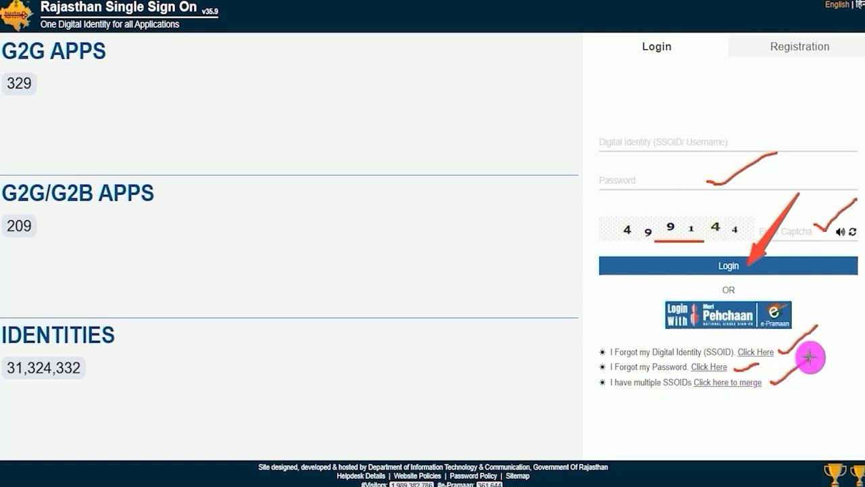
key("Escape")
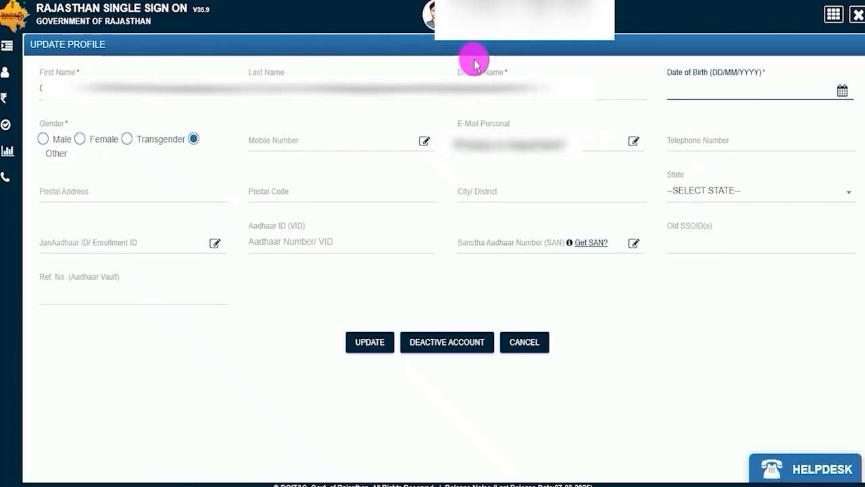
Step: Upload a new profile photo from the computer through the Change Photo dialog and update it
left_click(218, 353)
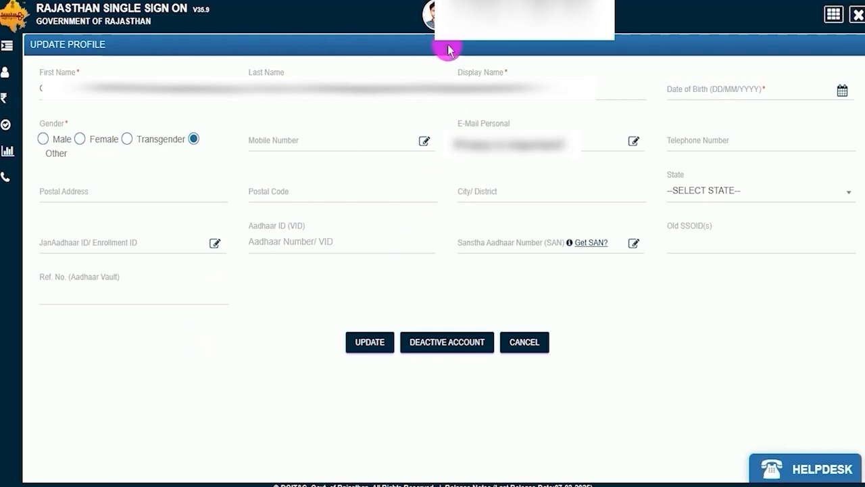
left_click(428, 17)
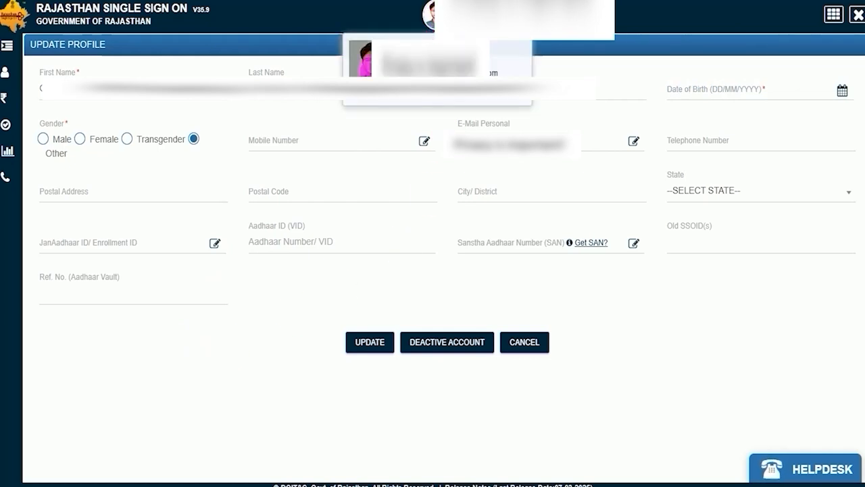
left_click(365, 61)
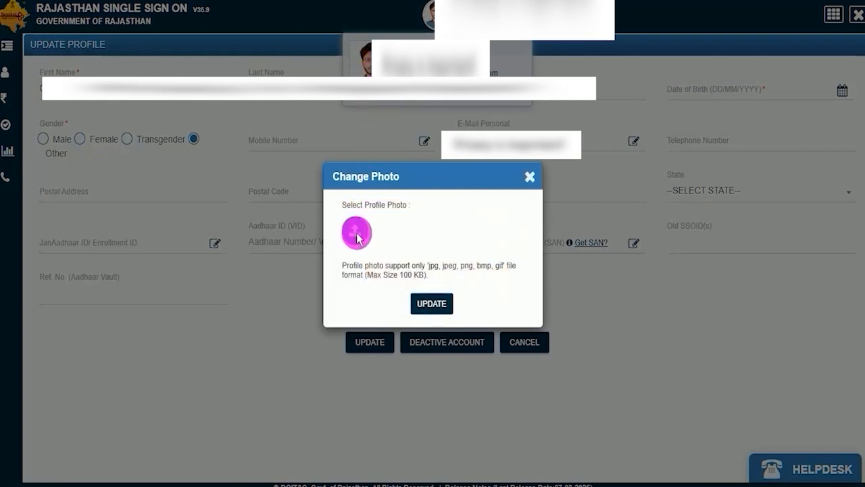
left_click(355, 233)
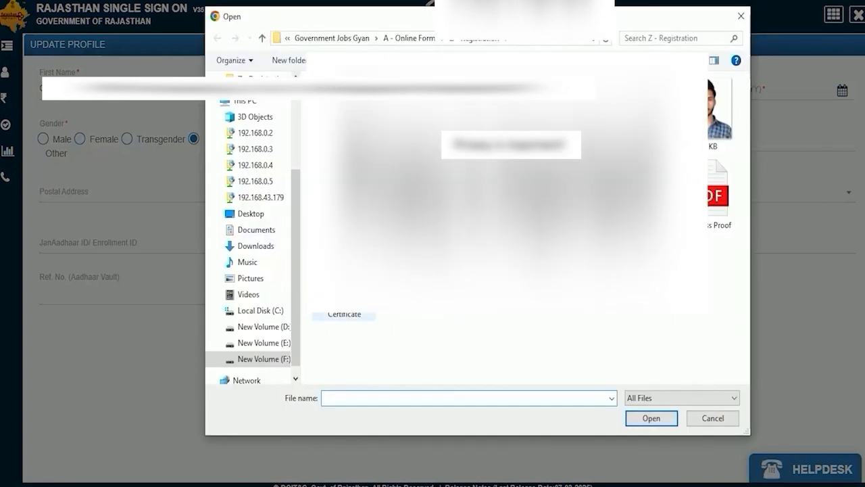
double_click(718, 111)
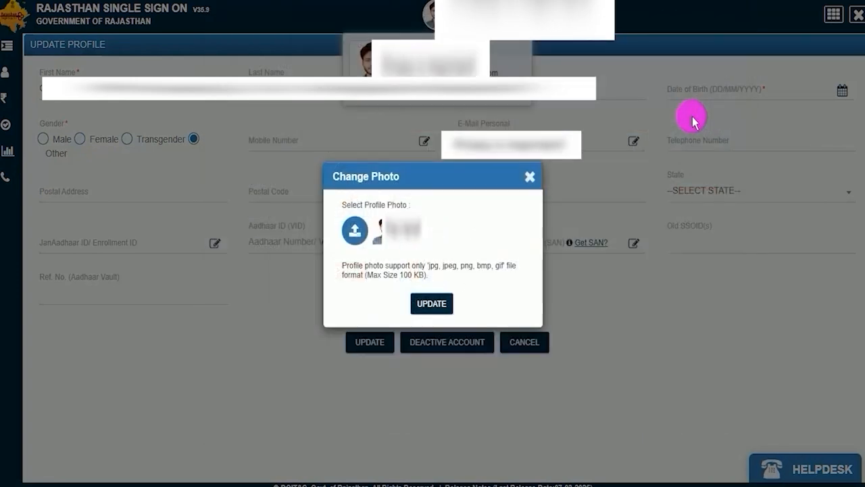
left_click(425, 304)
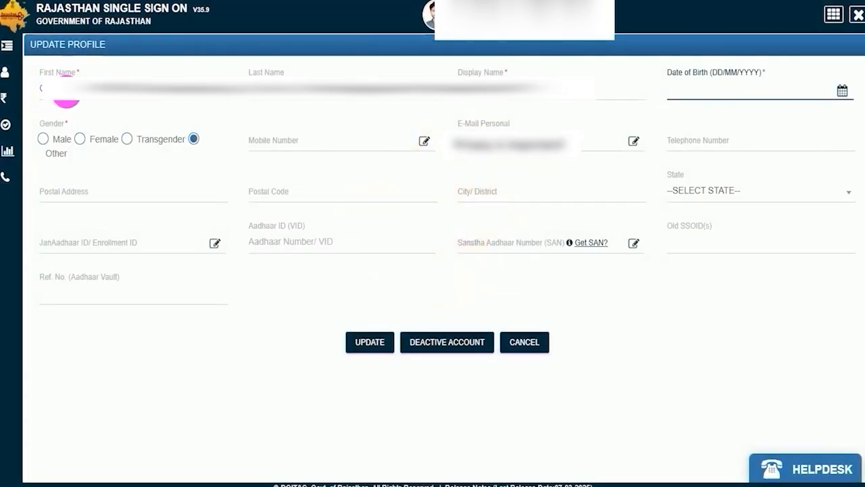
Step: Open the date-of-birth picker and set the gender to Male
left_click(44, 88)
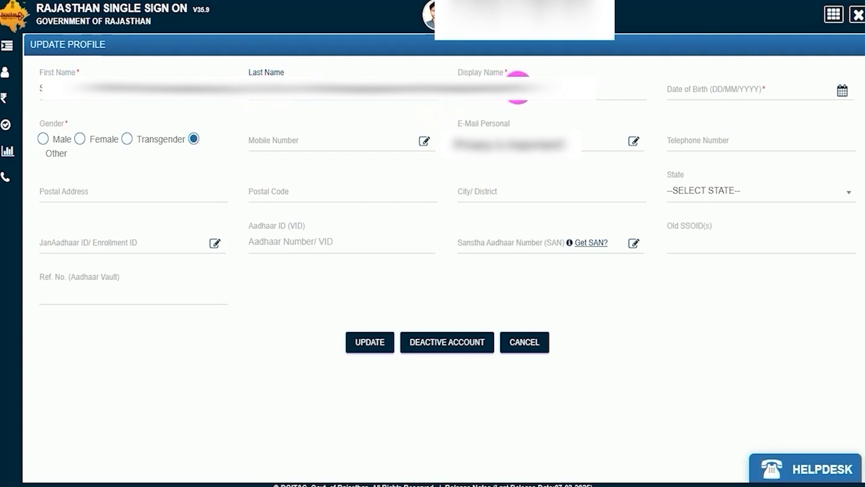
left_click_drag(535, 89, 468, 89)
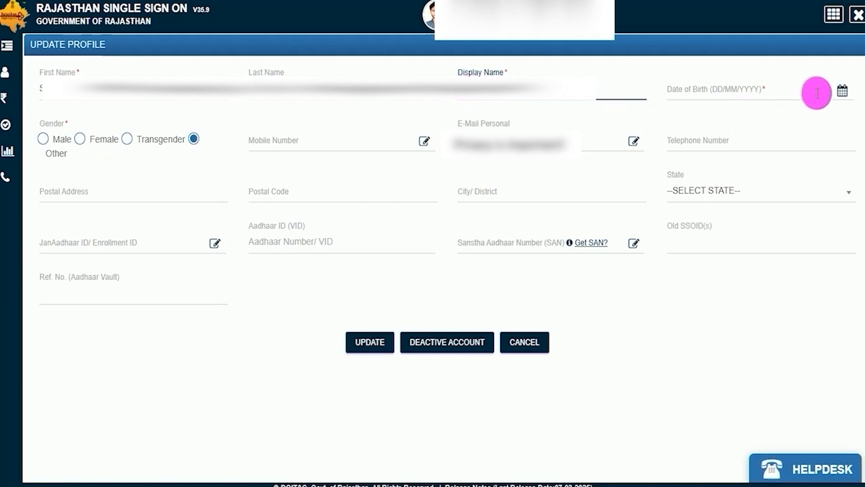
left_click(841, 90)
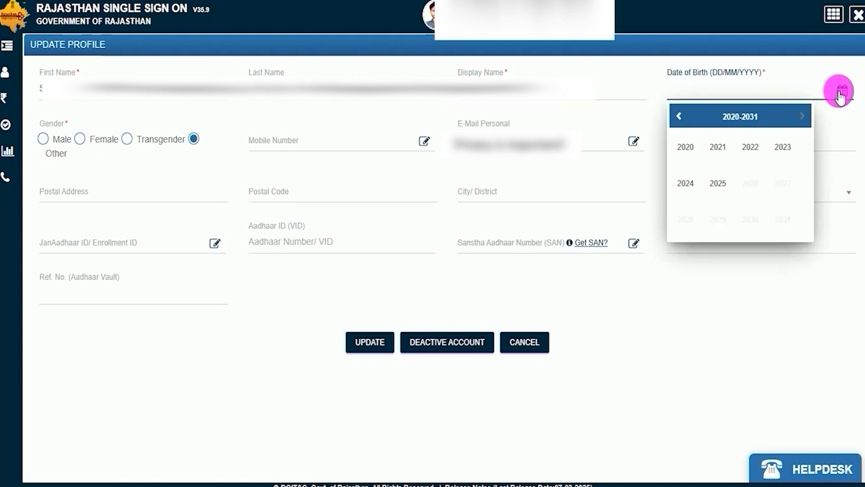
left_click(45, 141)
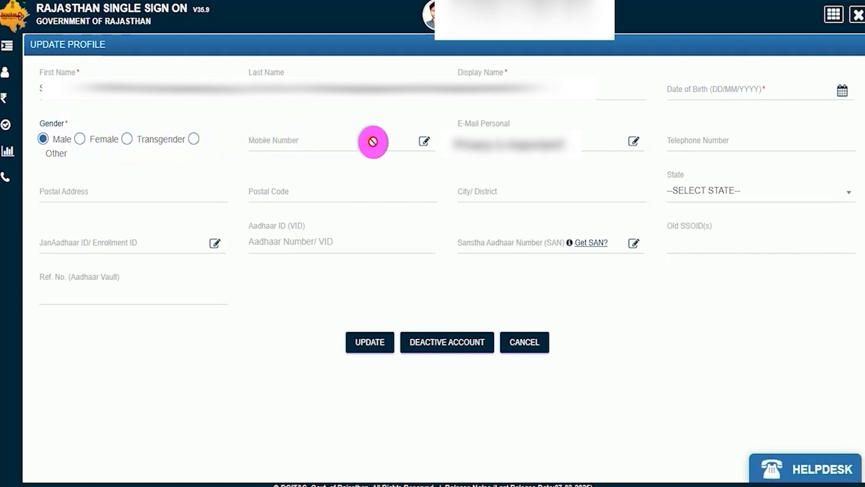
Step: Enter a mobile number in the Update Mobile Number dialog and request an OTP for it
left_click(423, 143)
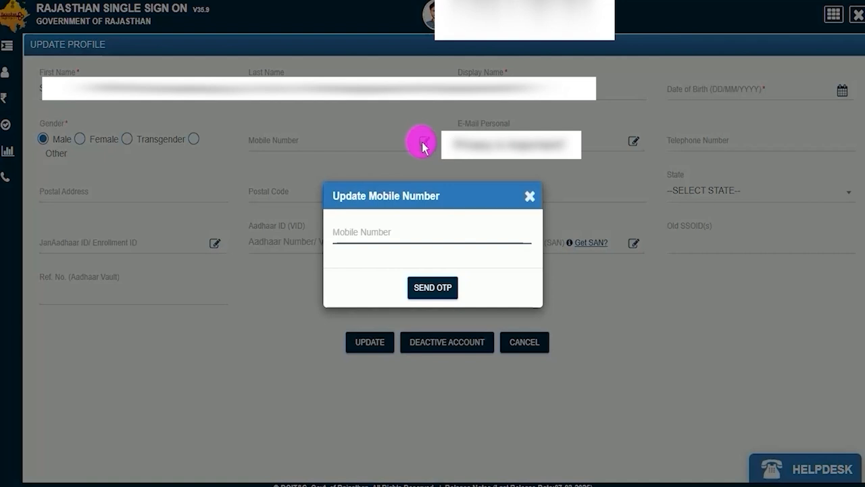
left_click(370, 234)
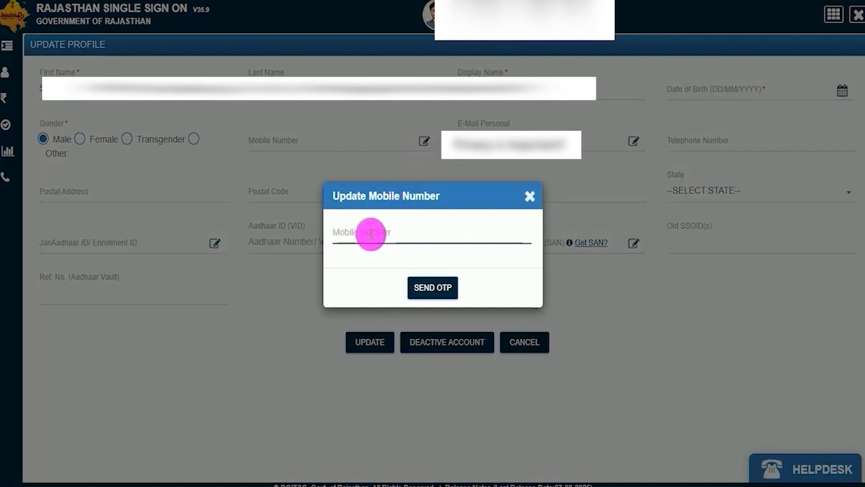
left_click(433, 287)
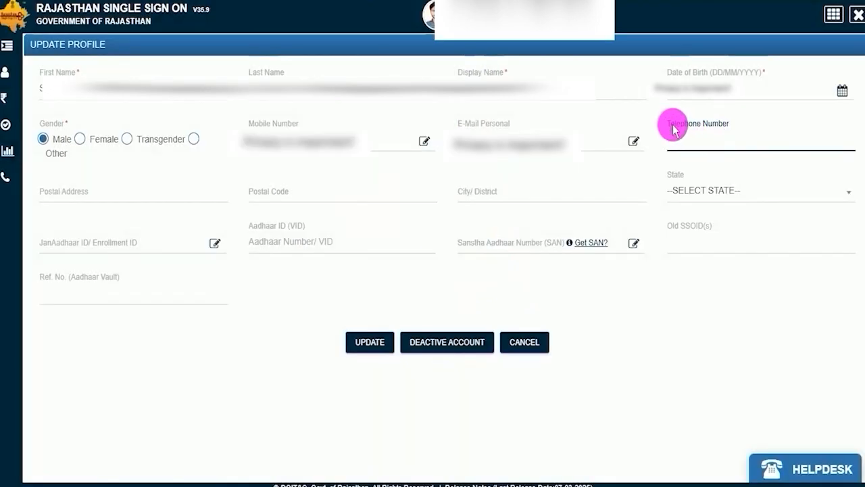
Step: Fill in the postal address, postal code and city fields and select UTTAR PRADESH as the state
left_click(700, 146)
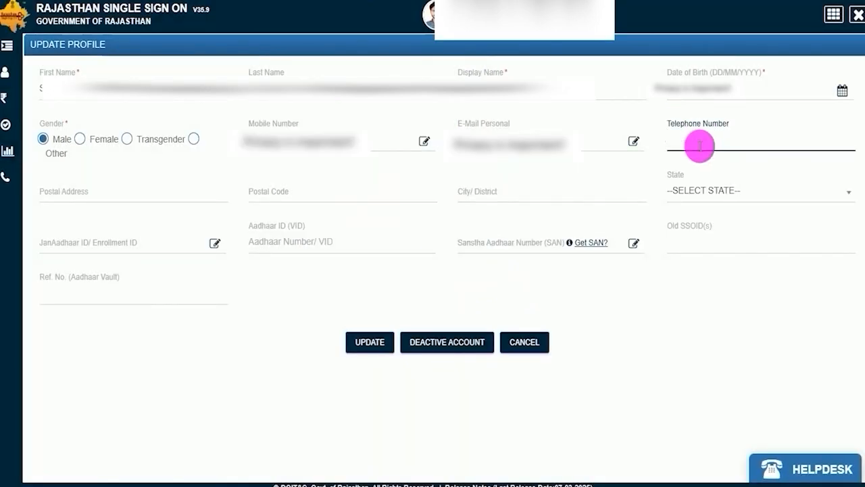
left_click(134, 195)
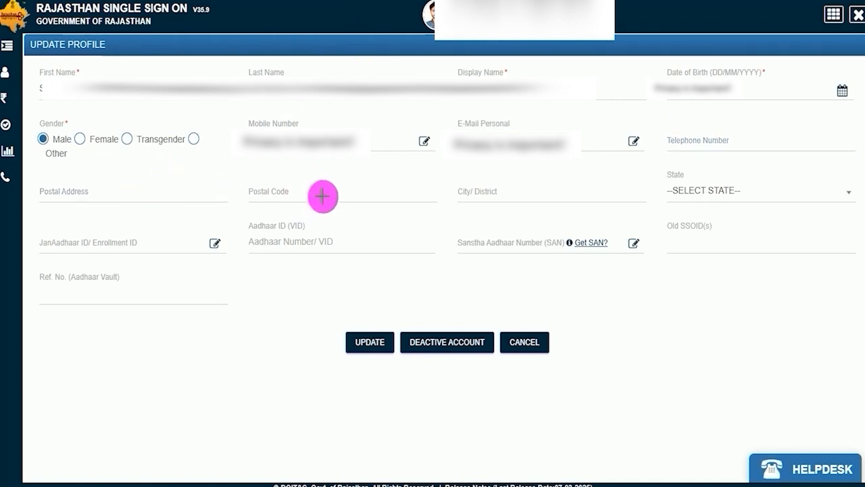
left_click_drag(324, 196, 366, 181)
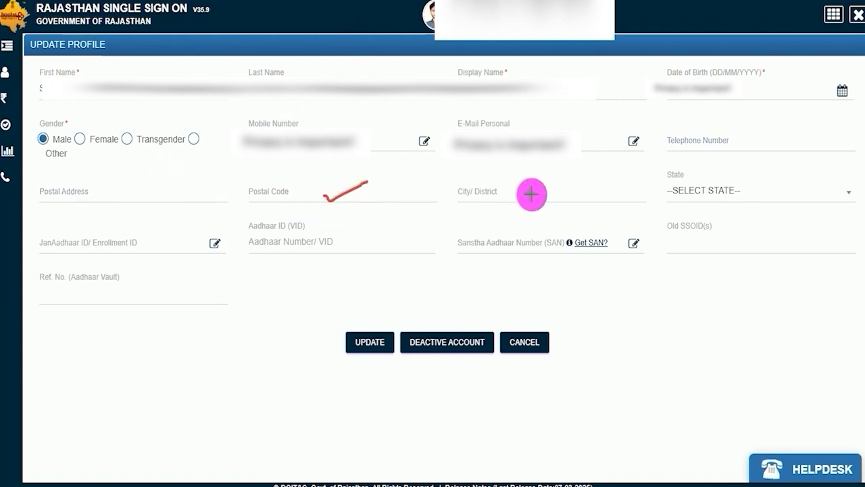
left_click_drag(531, 195, 581, 178)
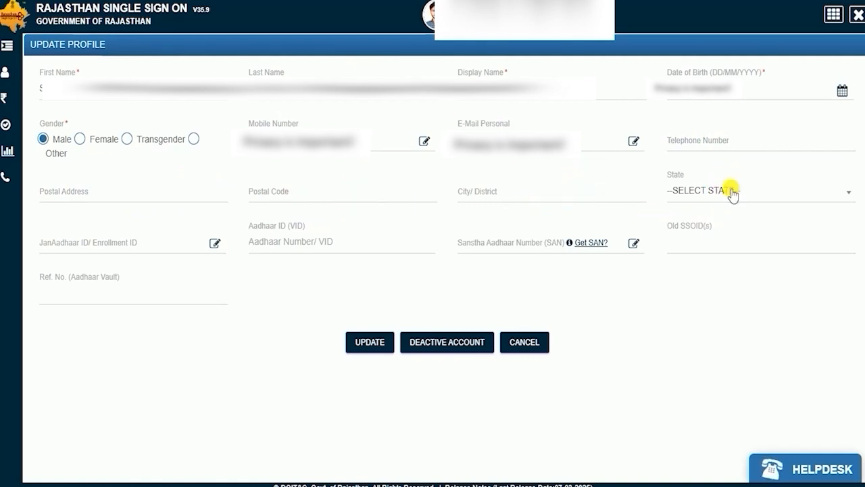
left_click(734, 191)
scroll(734, 300, "down", 8)
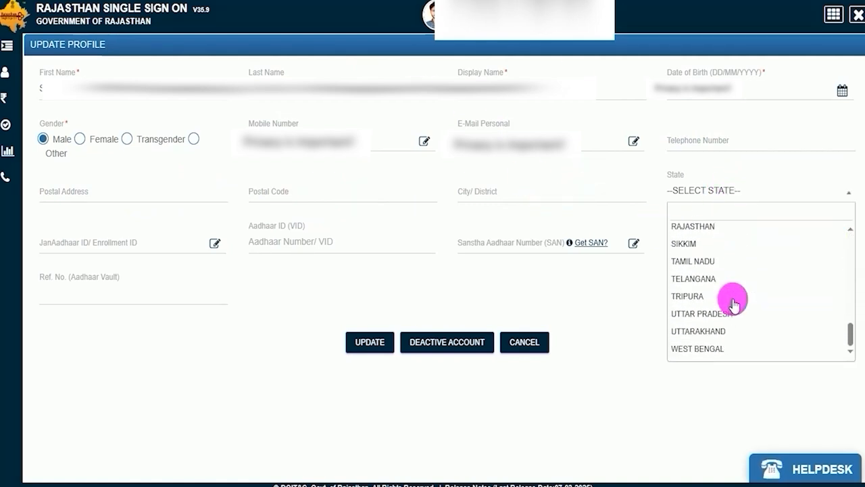
left_click(708, 315)
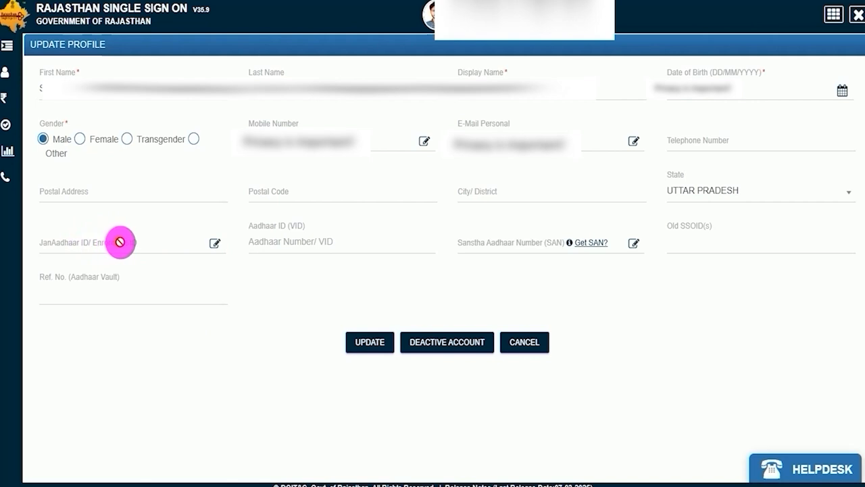
Step: Open and close the JanAadhaar ID and Sanstha Aadhaar Number update dialogs
left_click(214, 245)
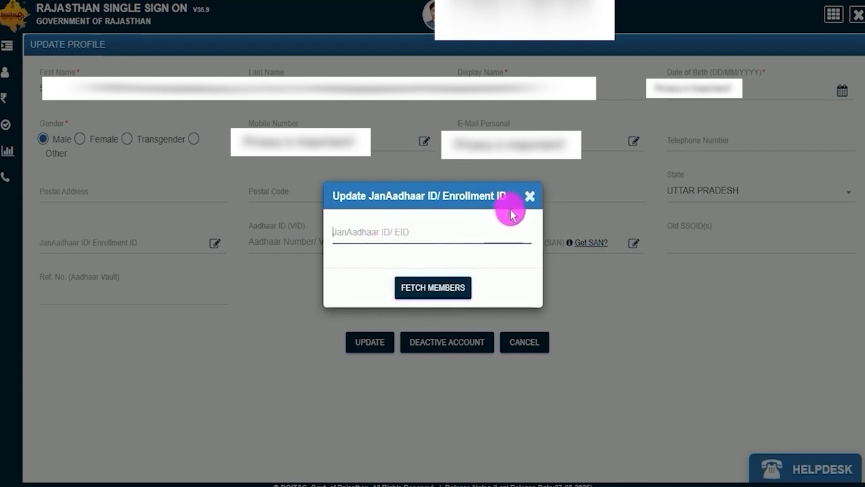
left_click(528, 196)
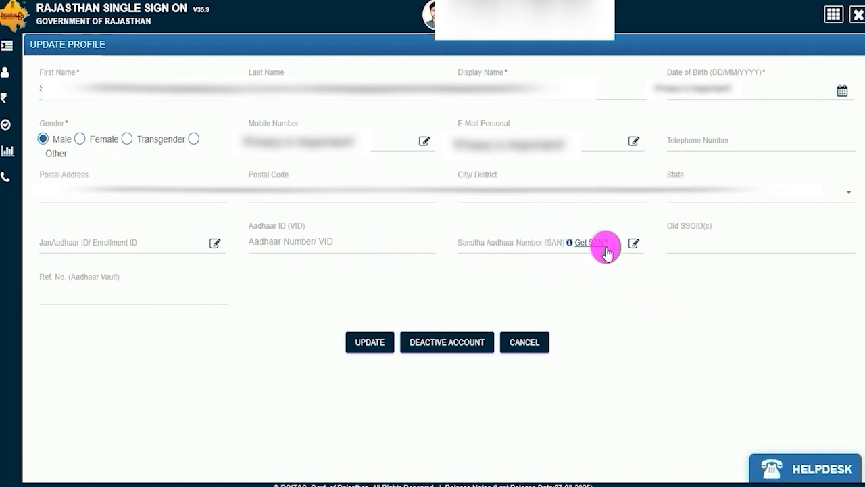
left_click(632, 244)
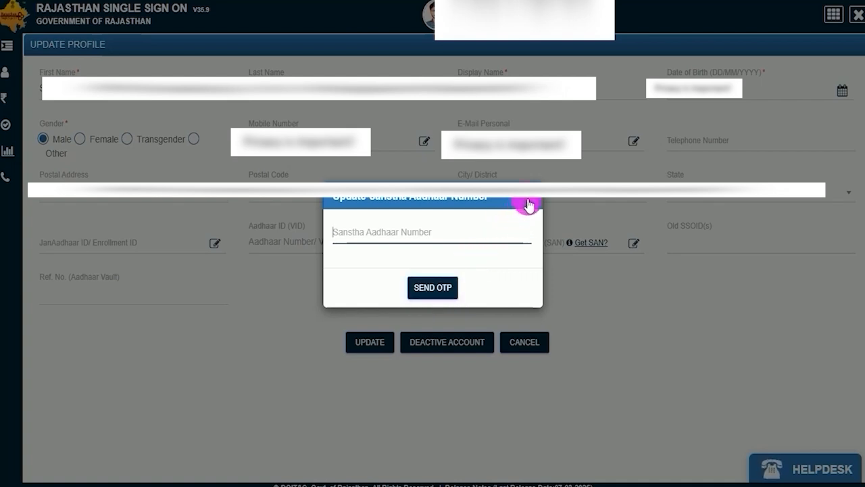
left_click(530, 199)
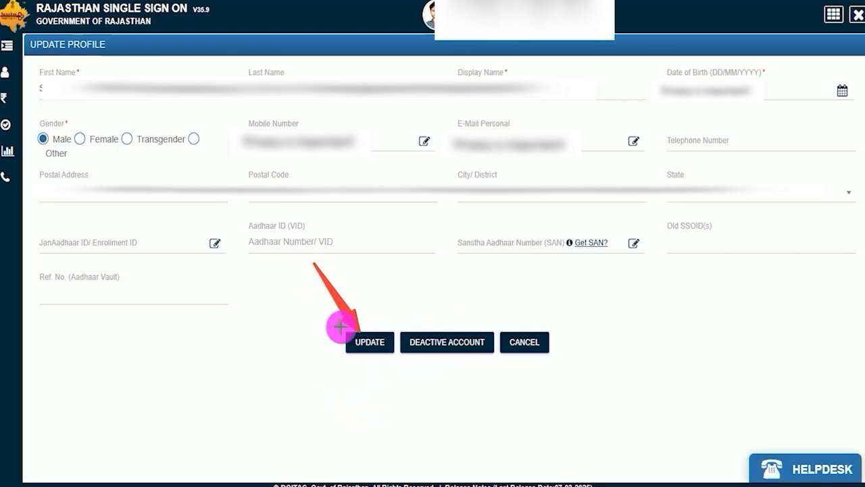
Step: Save the updated SSO profile and dismiss the alert
left_click(367, 344)
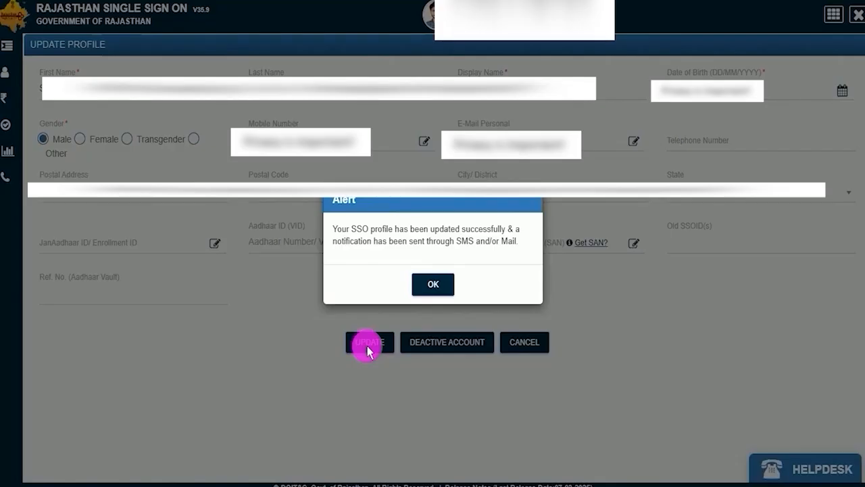
left_click(432, 283)
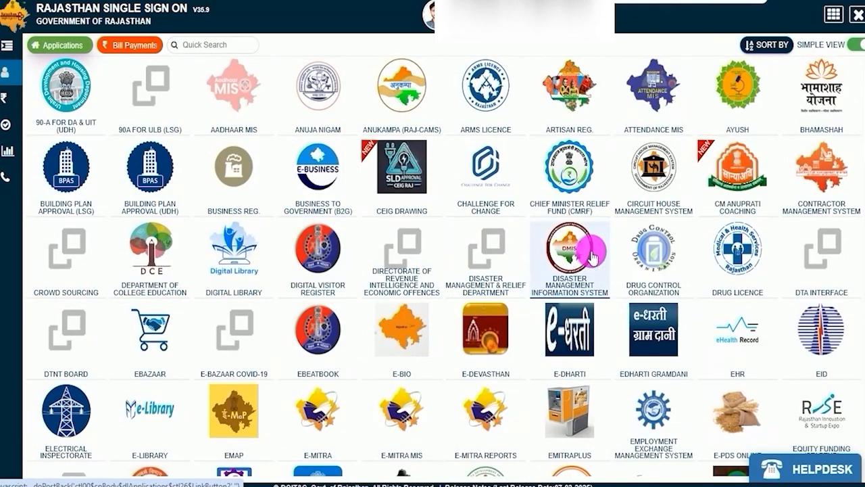
Step: Search the SSO applications for "rec" and open the Recruitment Portal
type("rec")
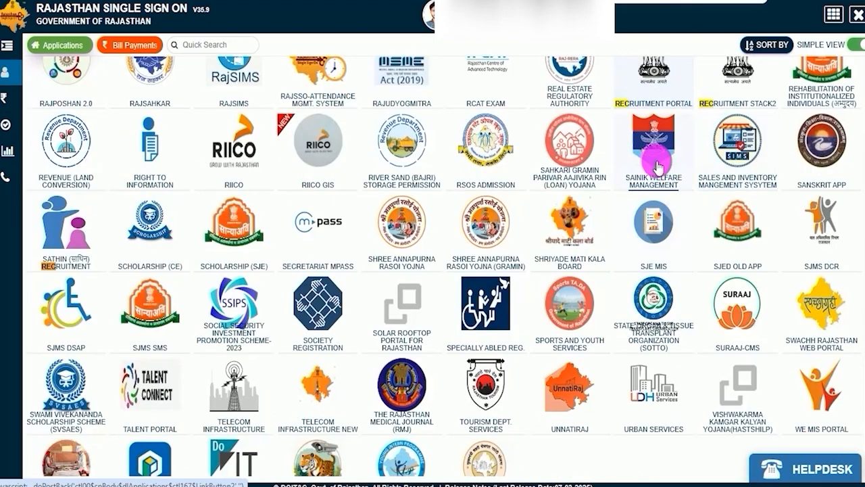
scroll(657, 166, "up", 2)
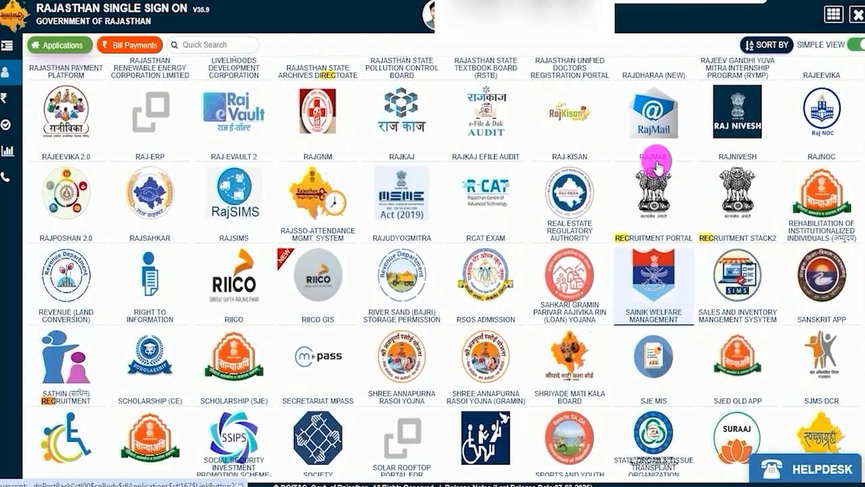
left_click(649, 242)
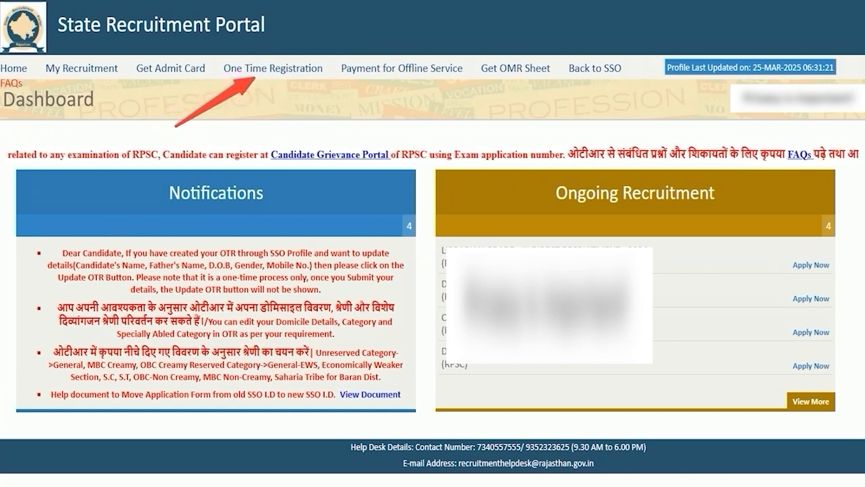
Step: Open One Time Registration and mark the candidate as not a Rajasthan resident
left_click(284, 68)
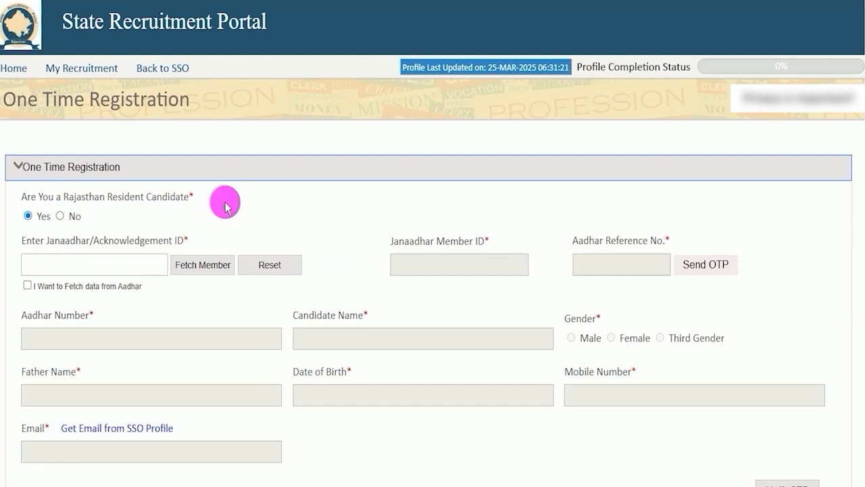
left_click_drag(43, 197, 162, 196)
left_click(30, 217)
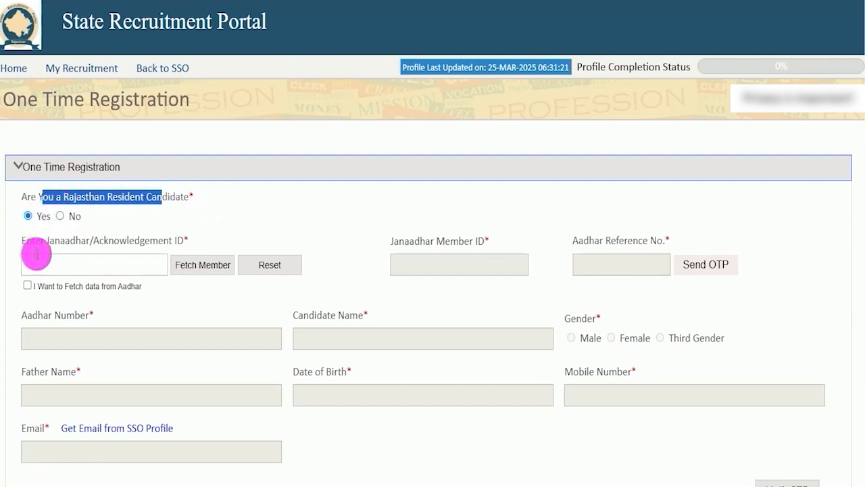
left_click(55, 263)
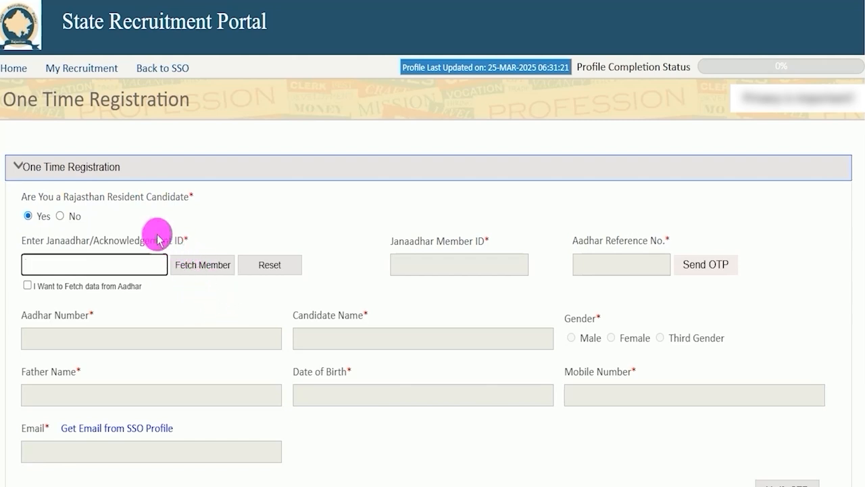
left_click(61, 217)
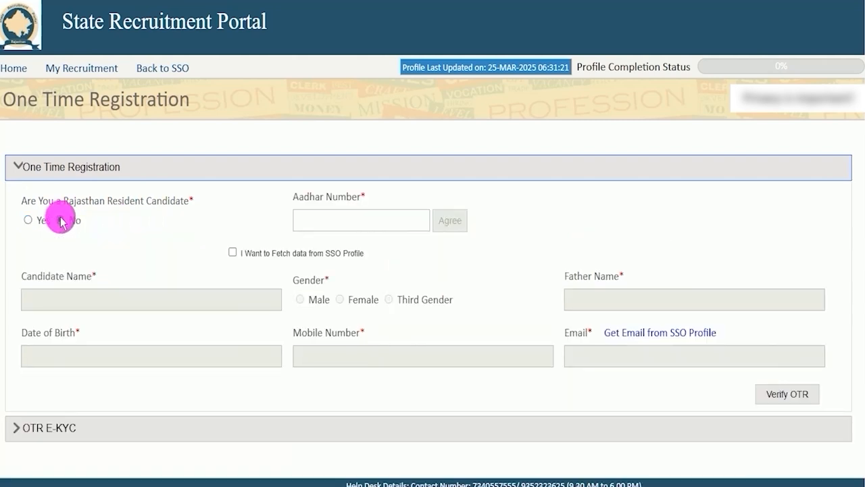
Step: Enter the candidate's Aadhaar number, agree, accept the data-use declaration and send the OTP
left_click(331, 219)
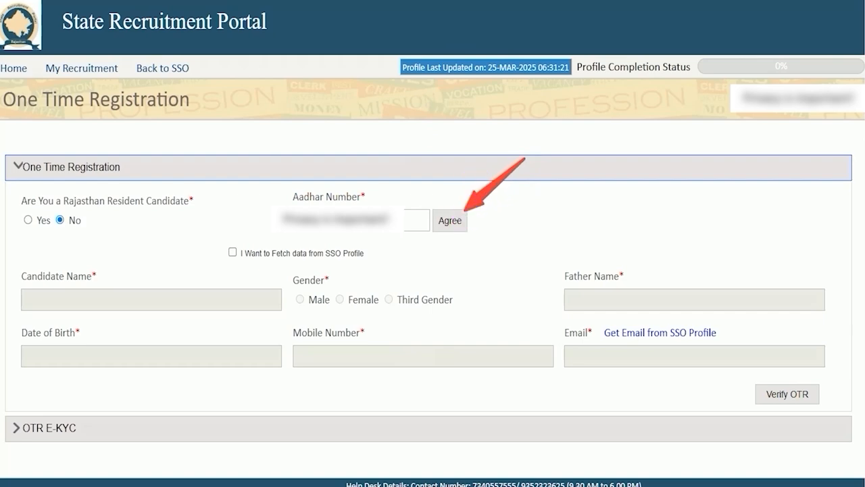
left_click(448, 220)
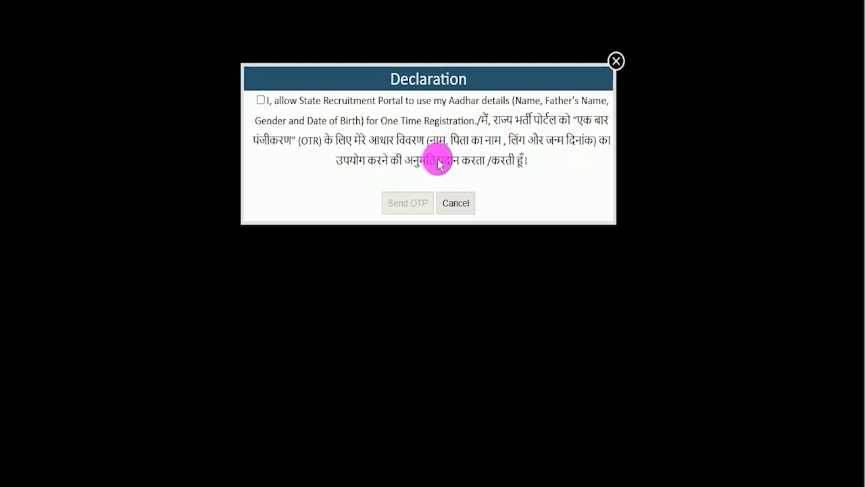
left_click(261, 100)
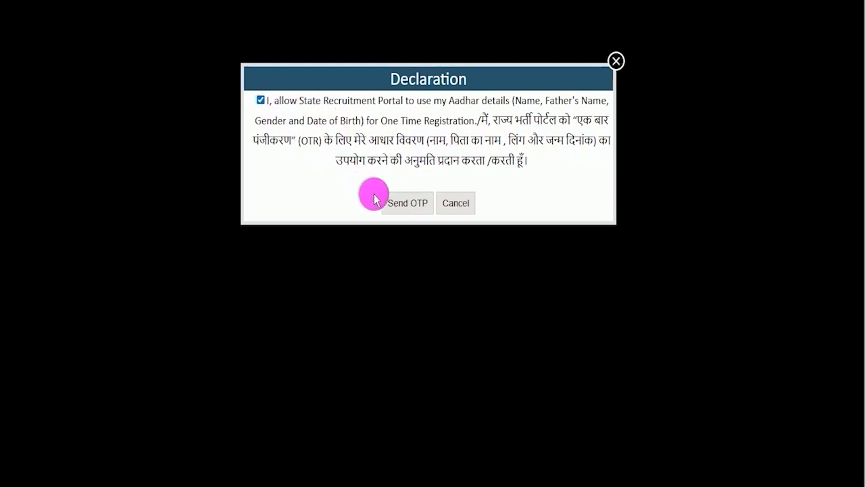
left_click(399, 204)
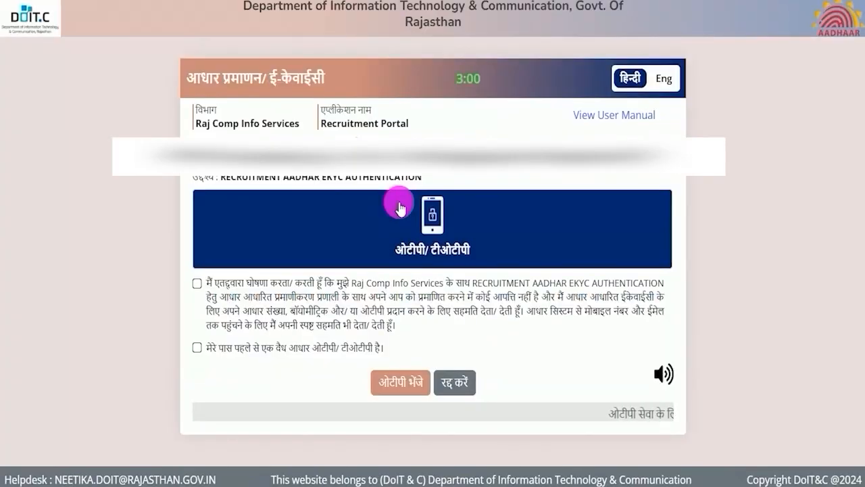
Step: Accept the Aadhaar eKYC consent declaration and request the OTP
left_click(444, 303)
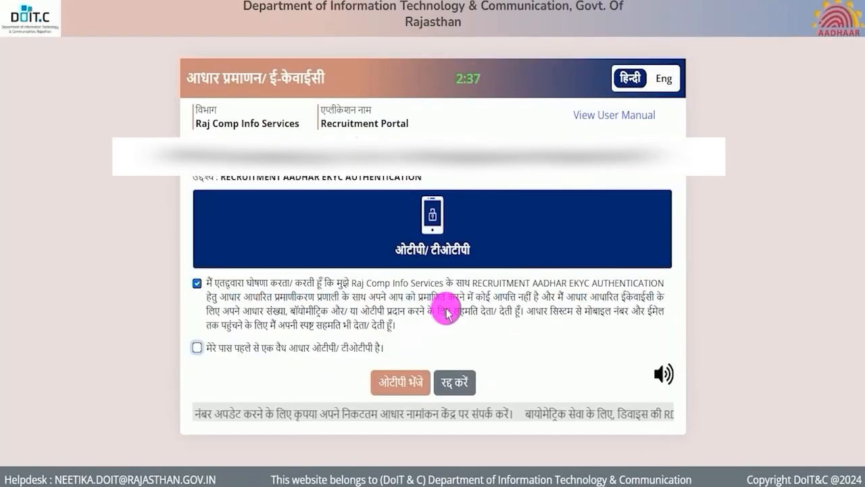
left_click(198, 284)
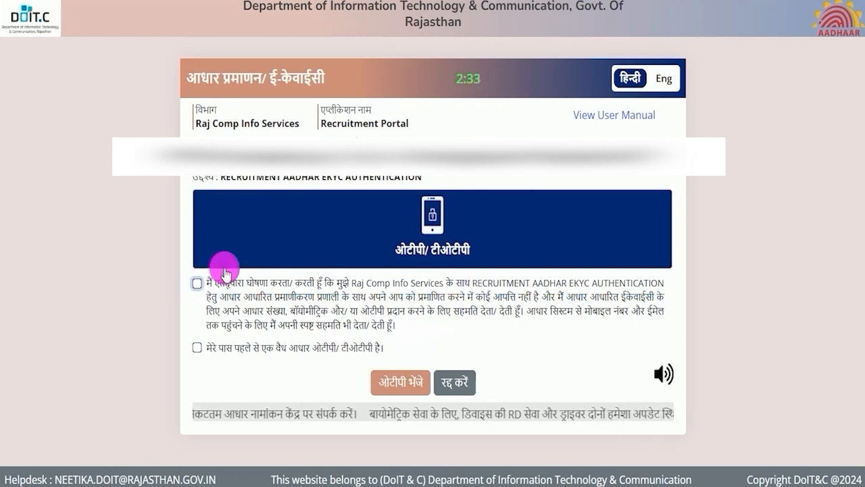
left_click(198, 284)
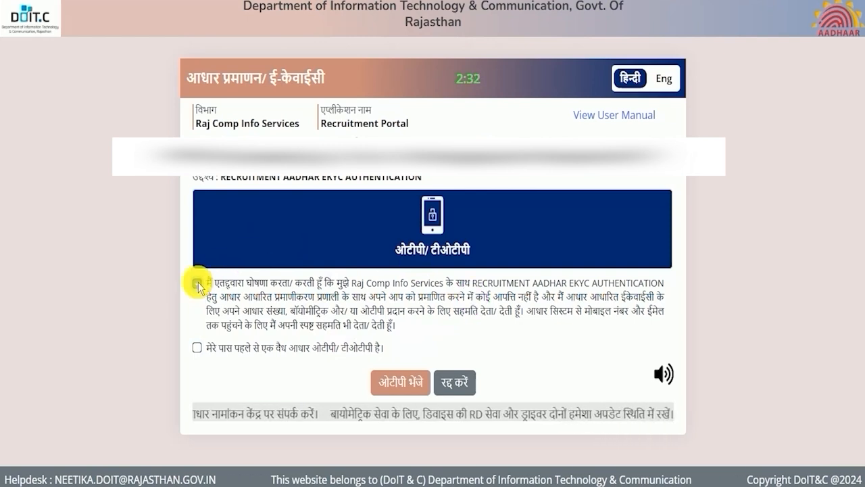
left_click(400, 383)
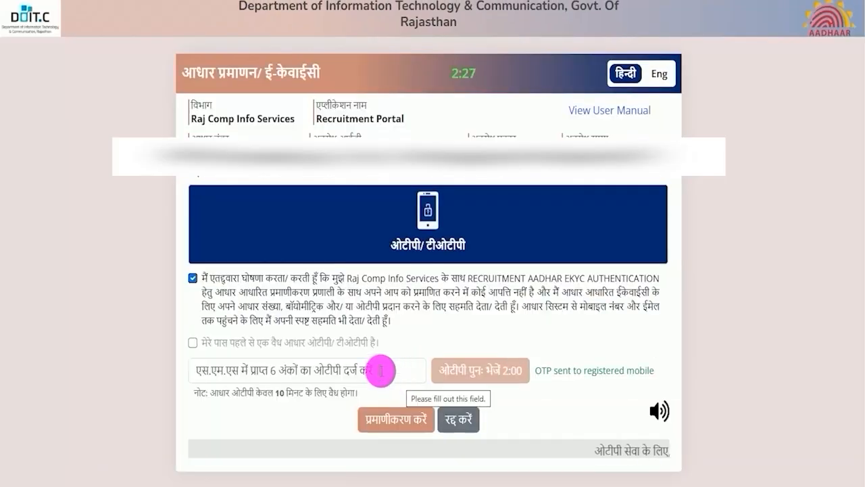
Step: Enter the 6-digit Aadhaar OTP and authenticate
left_click(381, 370)
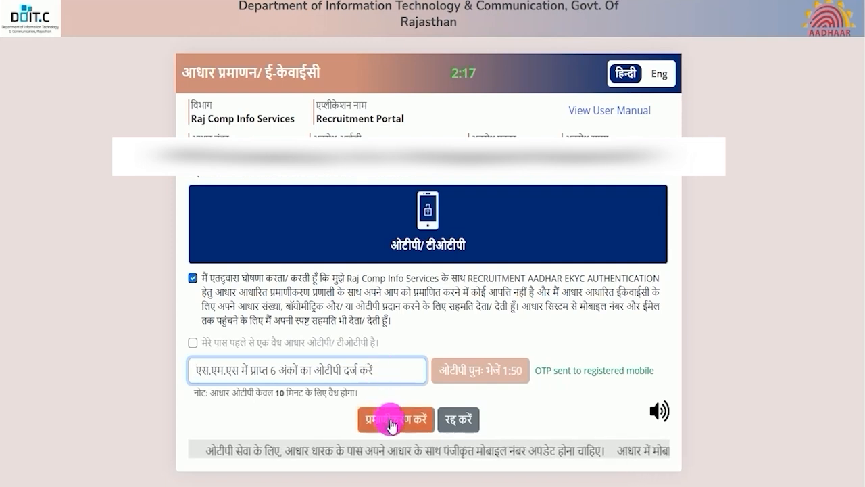
key("super+shift+s")
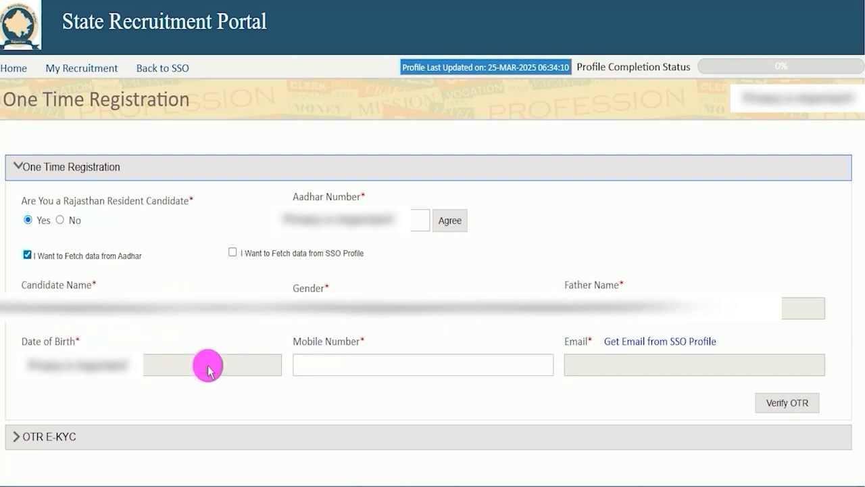
Step: Fill in the candidate's mobile number and run Verify OTR
left_click(342, 367)
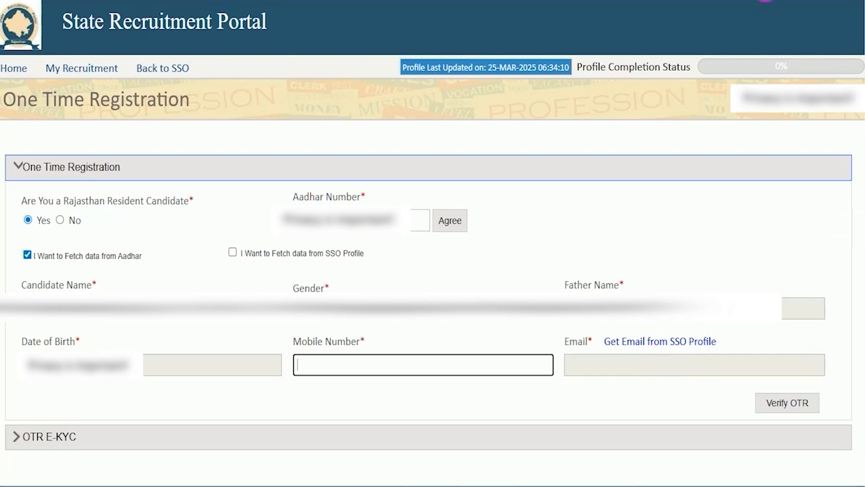
left_click_drag(621, 396, 748, 403)
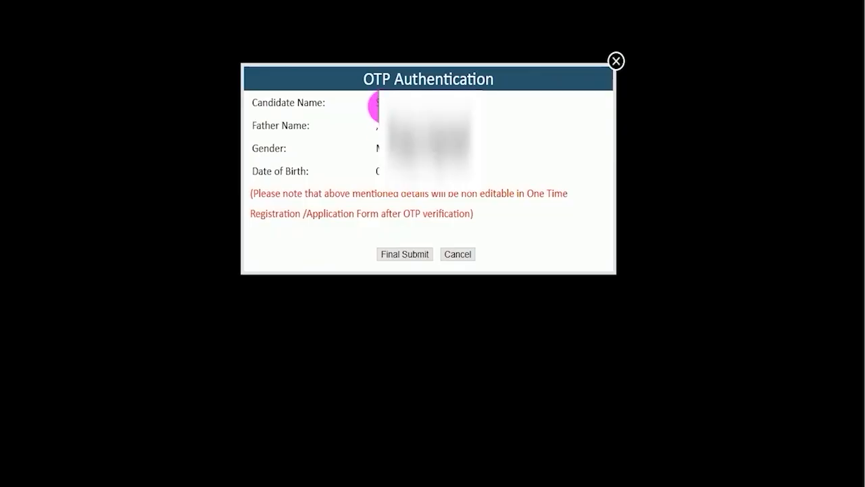
Step: Review the fetched candidate details in the OTP Authentication dialog and final-submit them
left_click_drag(373, 107, 406, 173)
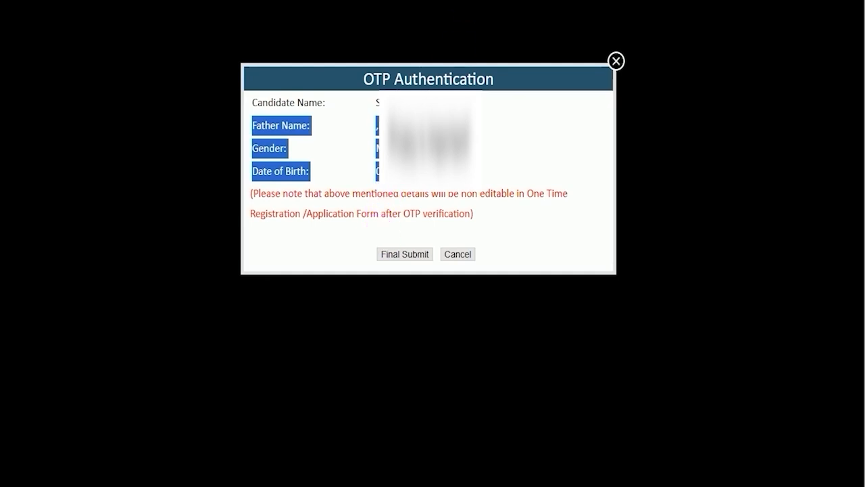
left_click_drag(295, 243, 369, 250)
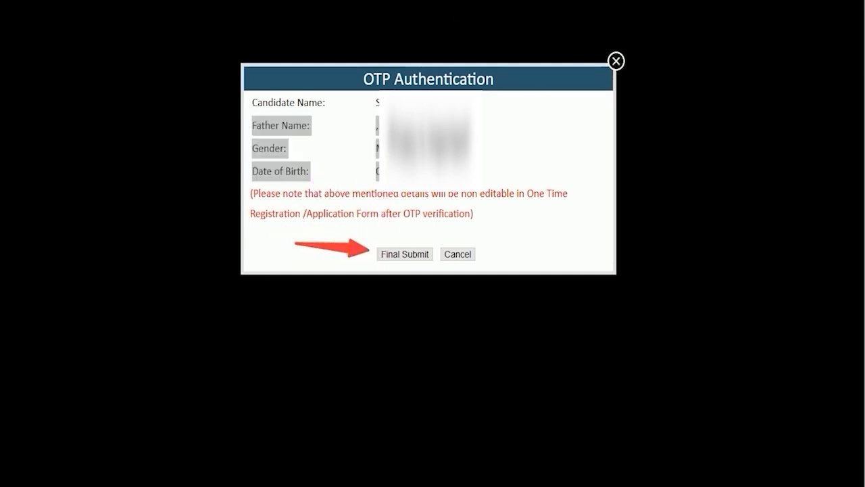
left_click(405, 254)
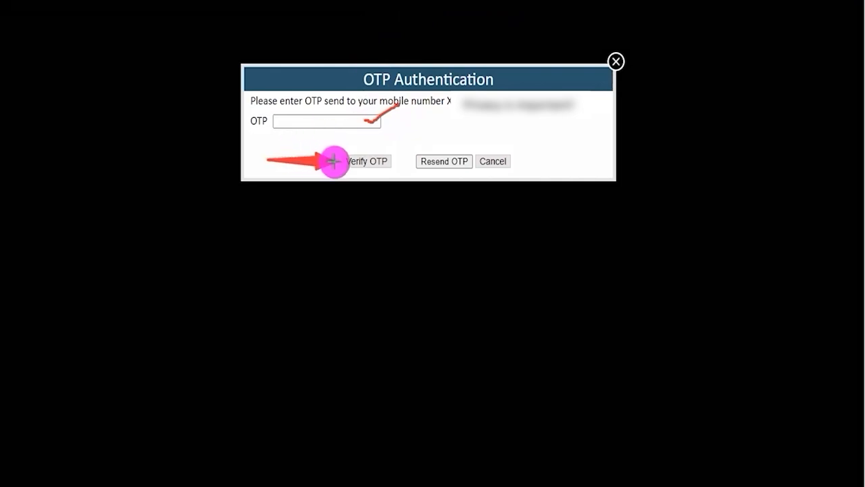
Step: Enter the mobile OTP, verify it and acknowledge the One Time Registration confirmation
left_click(388, 165)
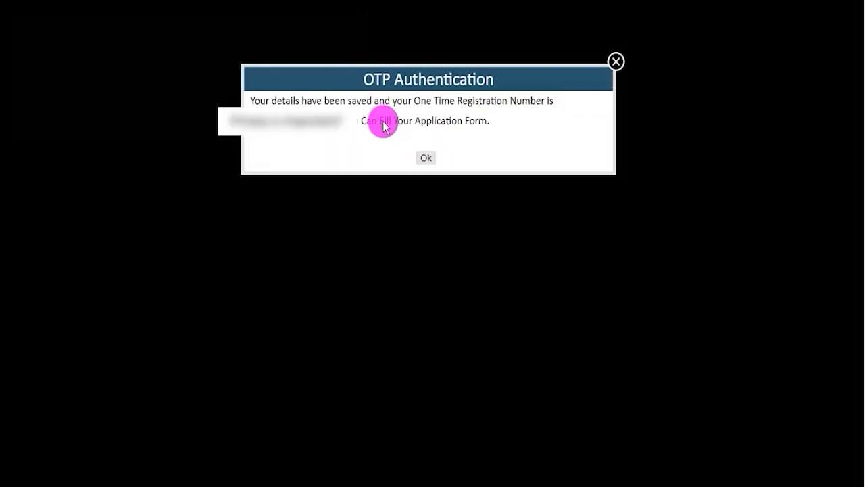
left_click_drag(415, 101, 512, 105)
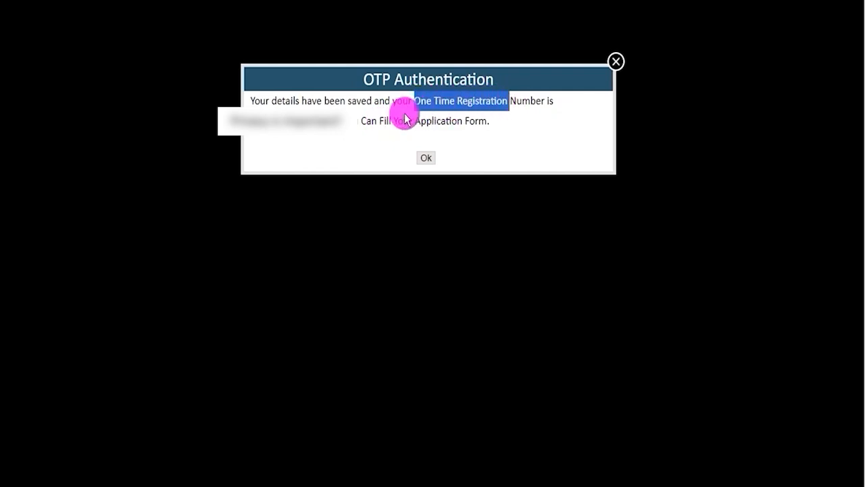
left_click_drag(250, 105, 269, 105)
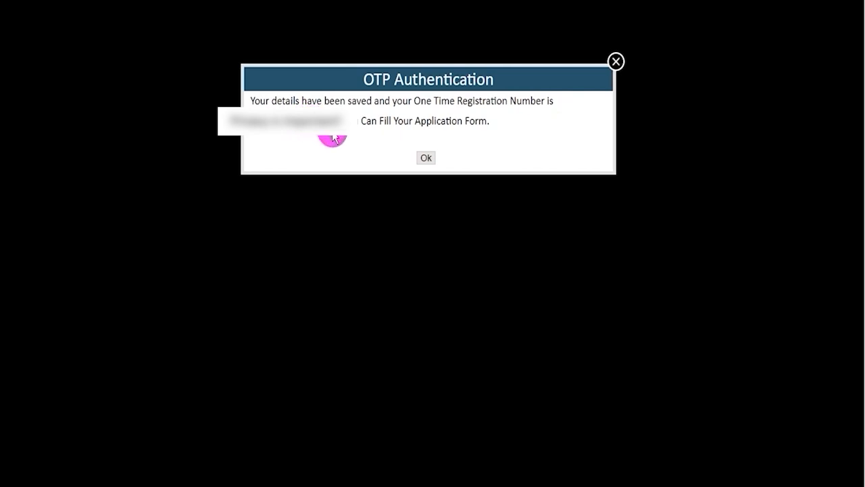
left_click(425, 158)
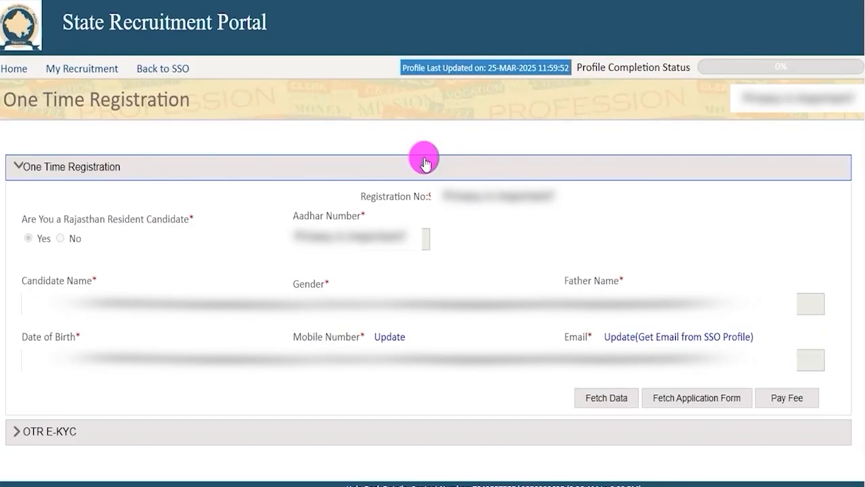
Step: Examine the registration number shown on the One Time Registration page
scroll(477, 212, "down", 1)
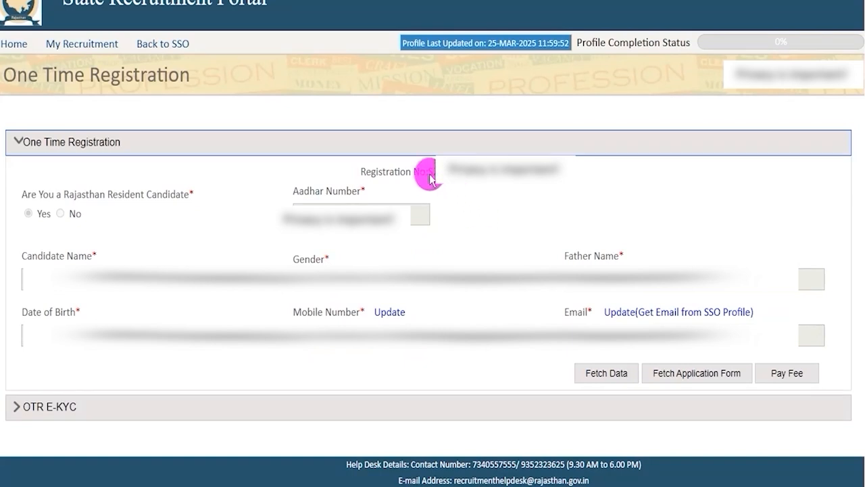
left_click_drag(431, 177, 467, 178)
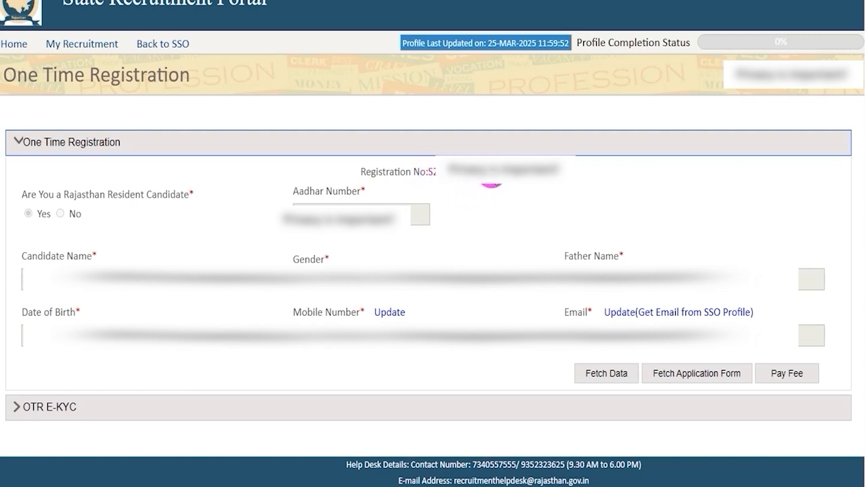
left_click(836, 319)
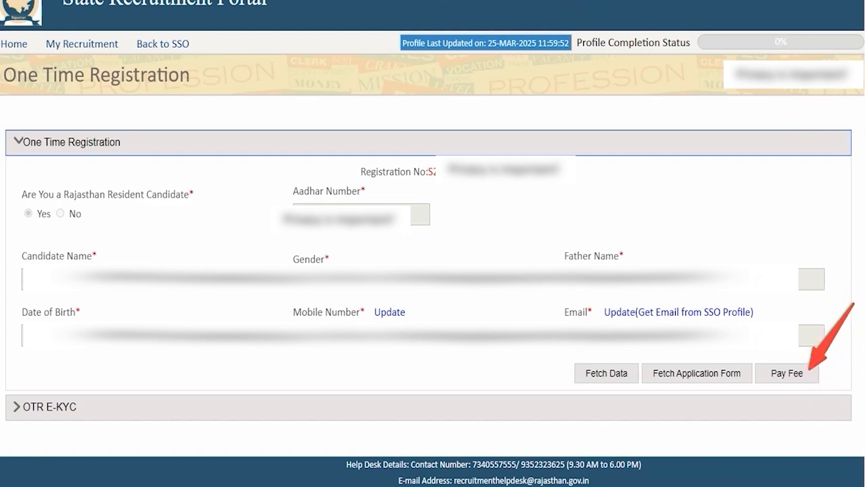
Step: Open Pay Fee, mark the candidate as non-resident of Rajasthan and choose the UNRESERVED category
left_click(784, 371)
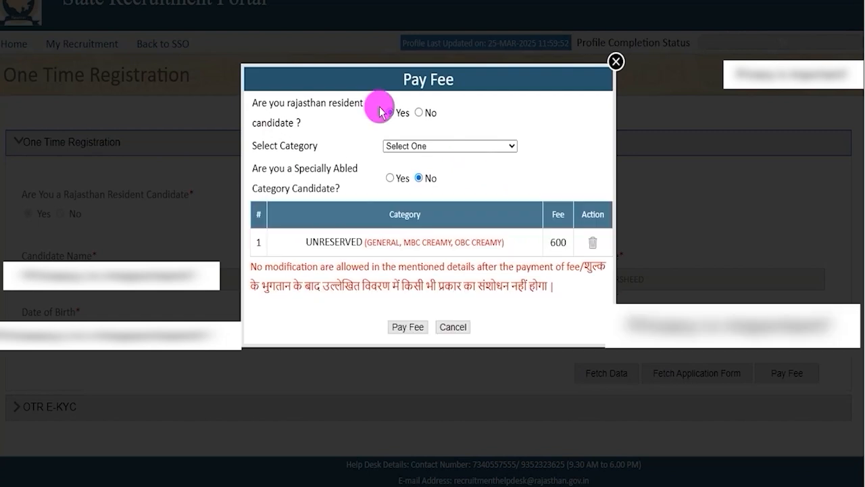
left_click_drag(270, 103, 343, 105)
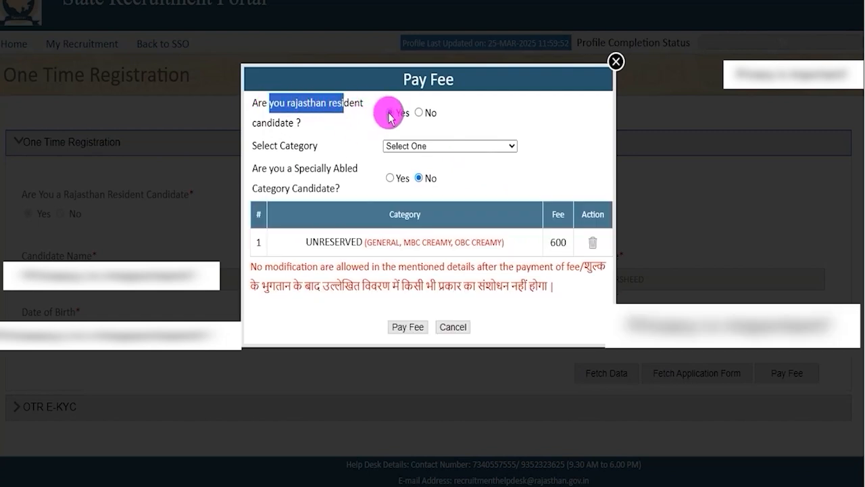
left_click(409, 150)
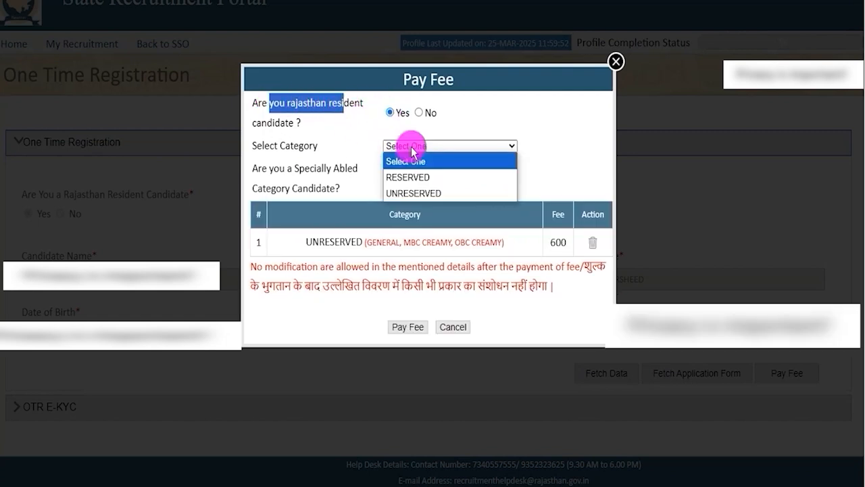
left_click(427, 195)
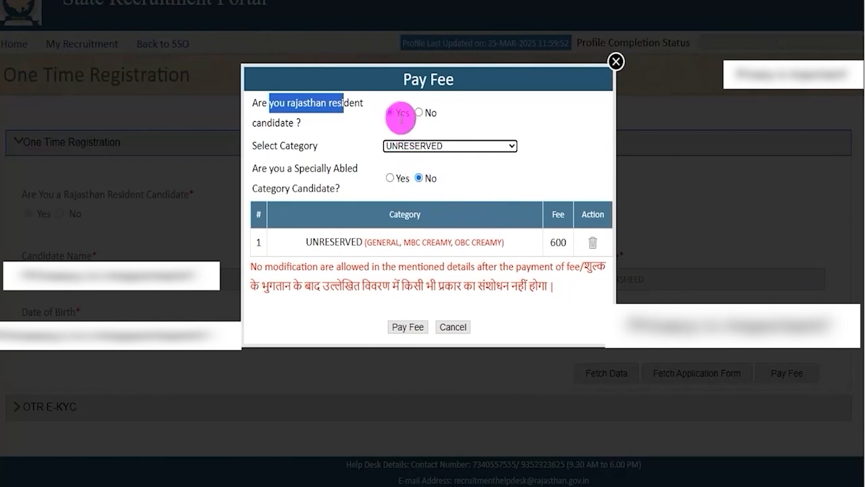
left_click_drag(310, 103, 421, 119)
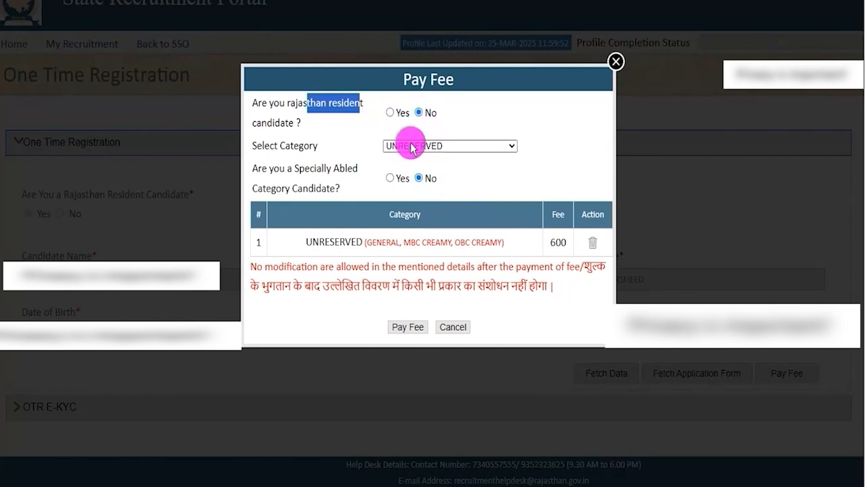
left_click(416, 145)
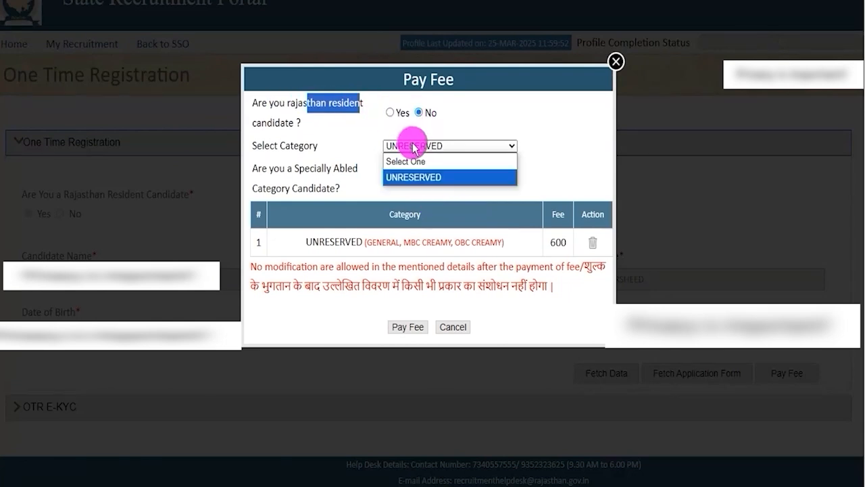
left_click(420, 178)
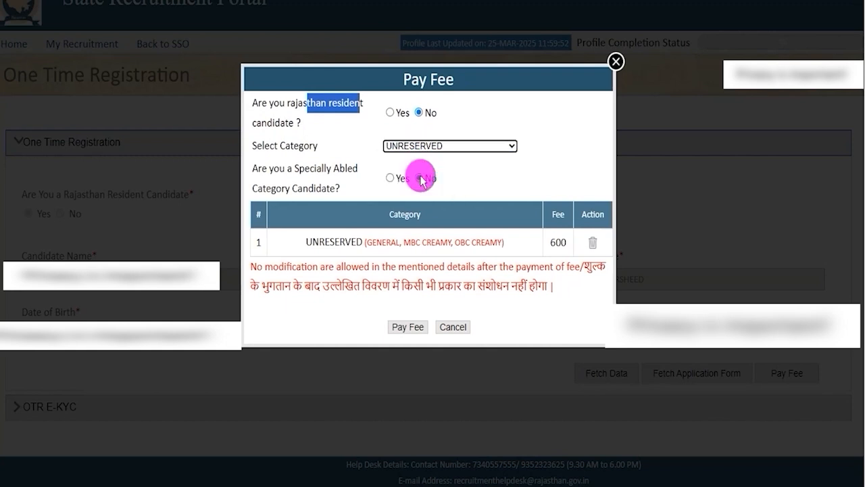
Step: Switch the specially abled option to Yes and back to No to compare the fee
left_click_drag(257, 168, 345, 170)
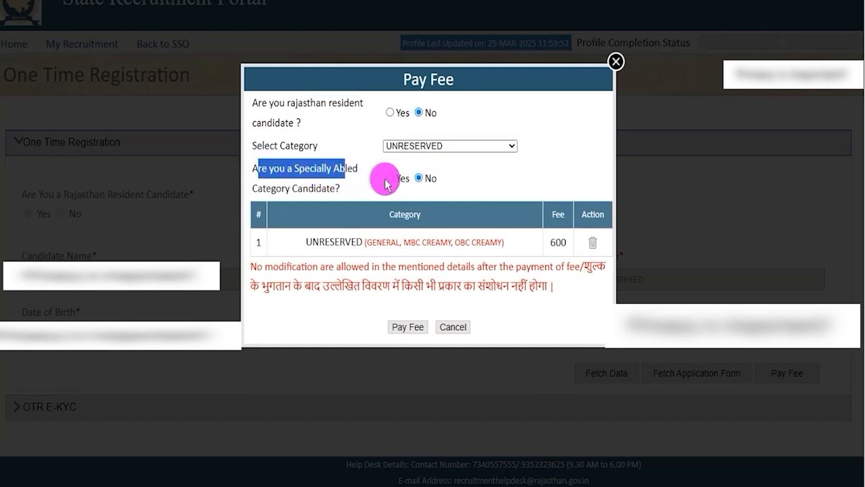
left_click(390, 178)
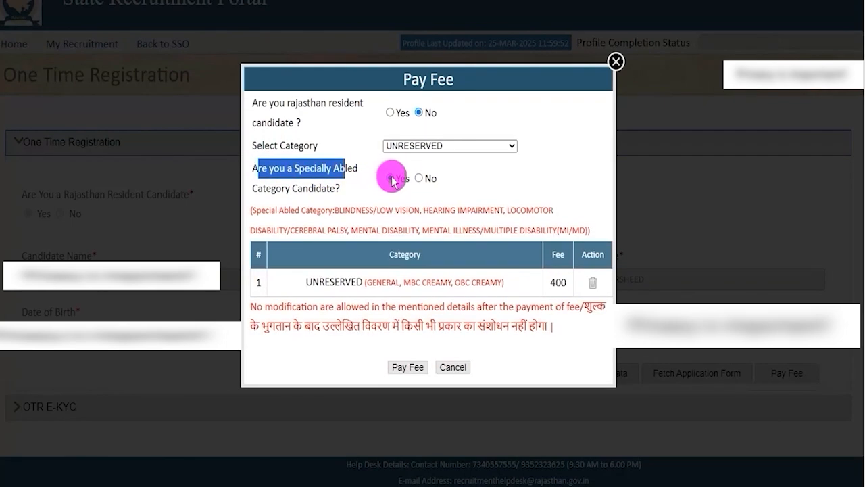
left_click(390, 178)
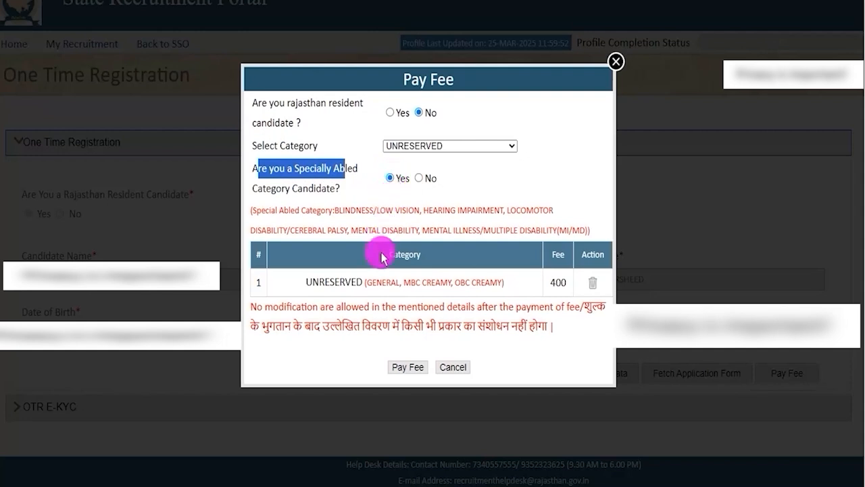
left_click_drag(549, 282, 561, 282)
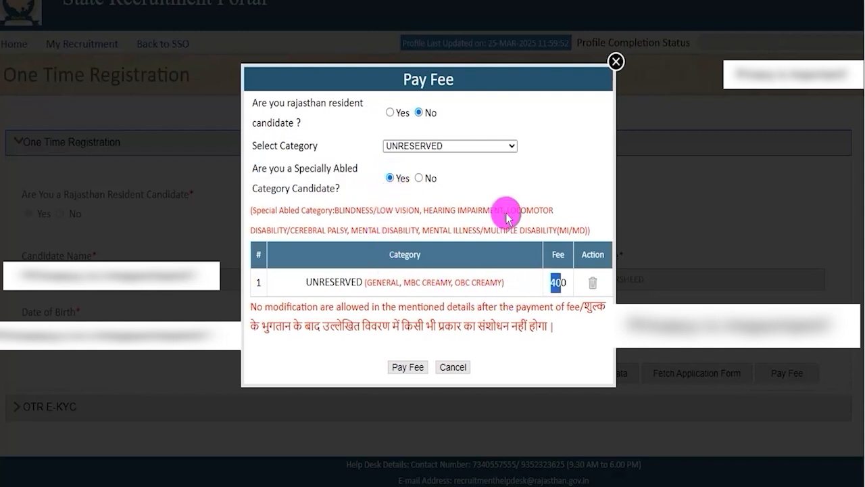
left_click(418, 179)
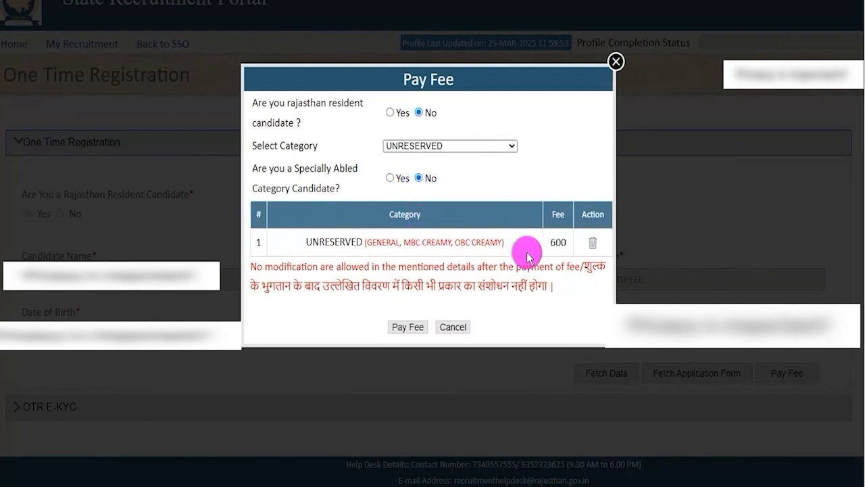
left_click_drag(549, 244, 565, 243)
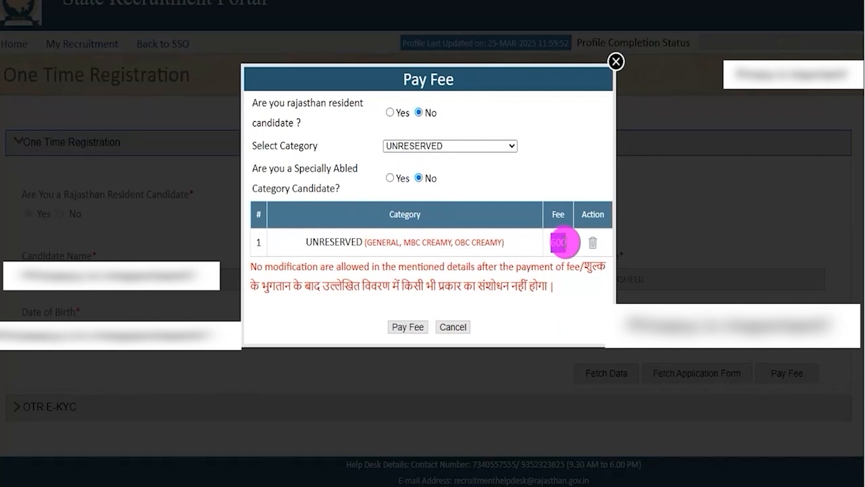
Step: Submit the Pay Fee dialog for the UNRESERVED non-resident category to proceed to payment
mouse_move(565, 243)
left_mouse_down()
mouse_move(557, 241)
mouse_move(565, 241)
left_mouse_up()
left_click(553, 243)
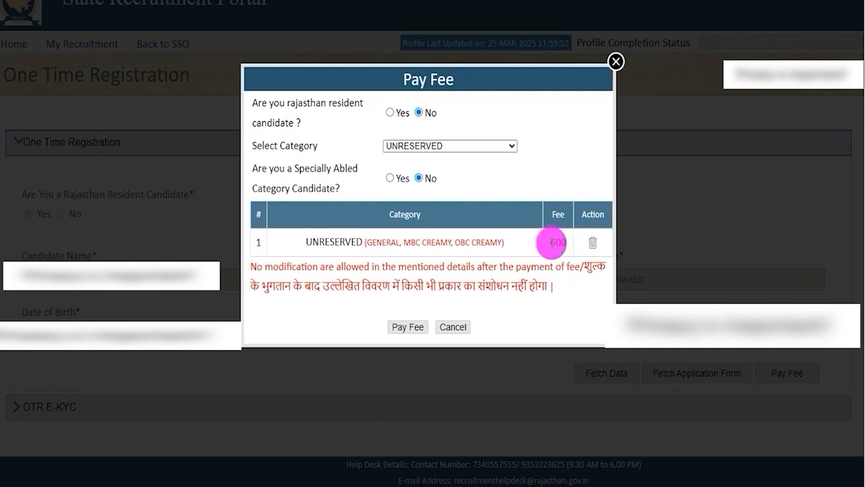
left_click_drag(562, 243, 565, 243)
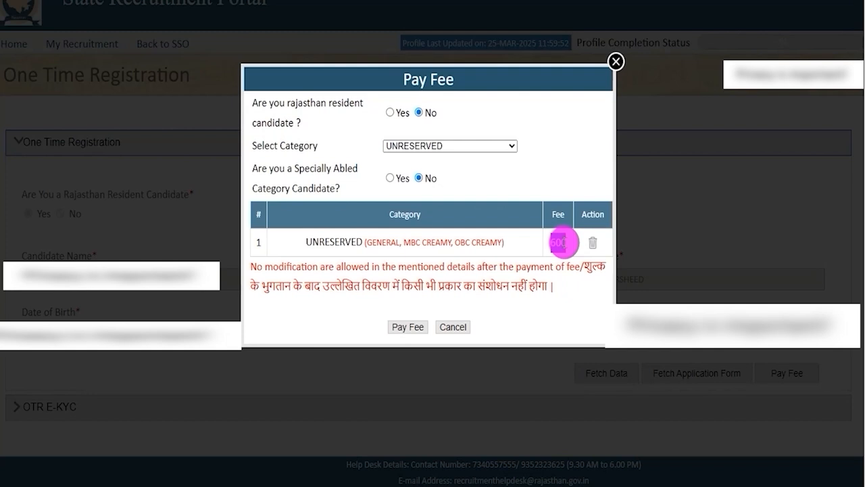
left_click(504, 127)
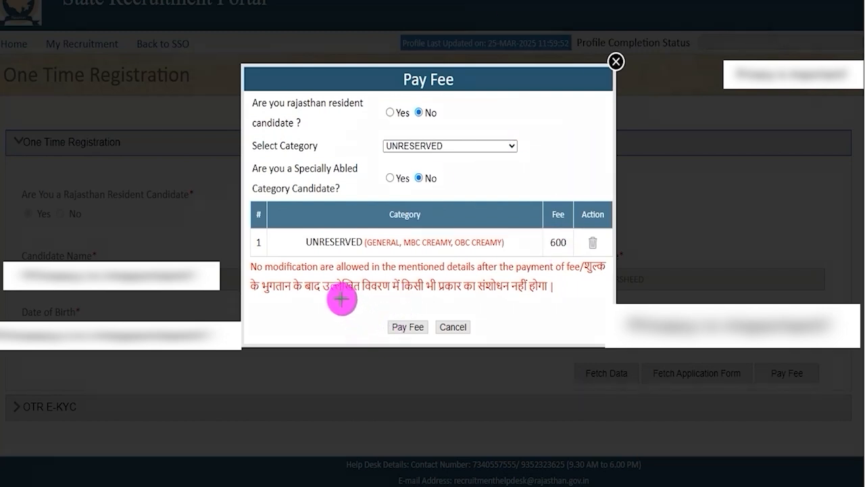
left_click(396, 328)
left_click(487, 43)
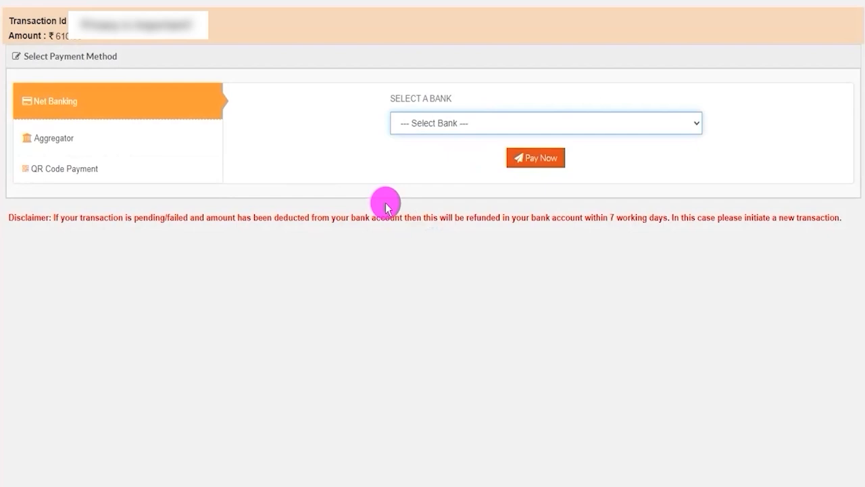
left_click(368, 2)
mouse_move(144, 104)
left_mouse_down()
mouse_move(191, 102)
mouse_move(217, 86)
left_mouse_up()
left_click_drag(131, 141, 175, 118)
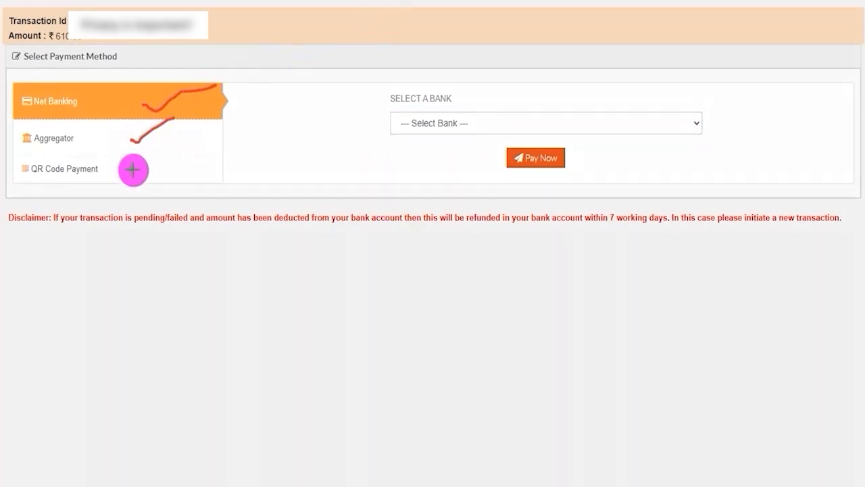
left_click_drag(117, 174, 152, 150)
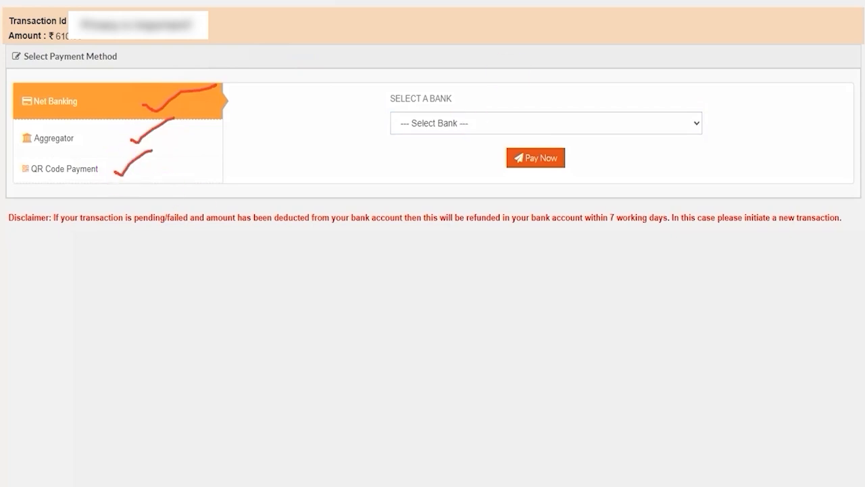
key("Escape")
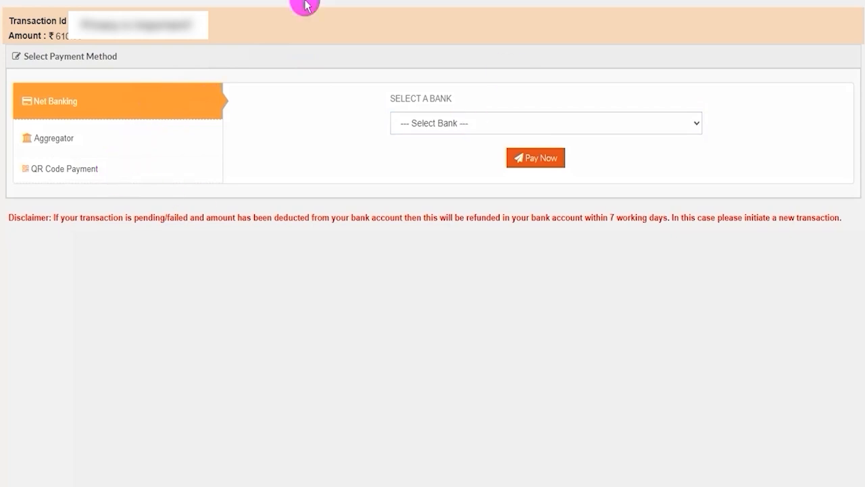
Step: Choose QR Code Payment, select PHONEPE as the option and proceed with Pay Now
left_click(65, 175)
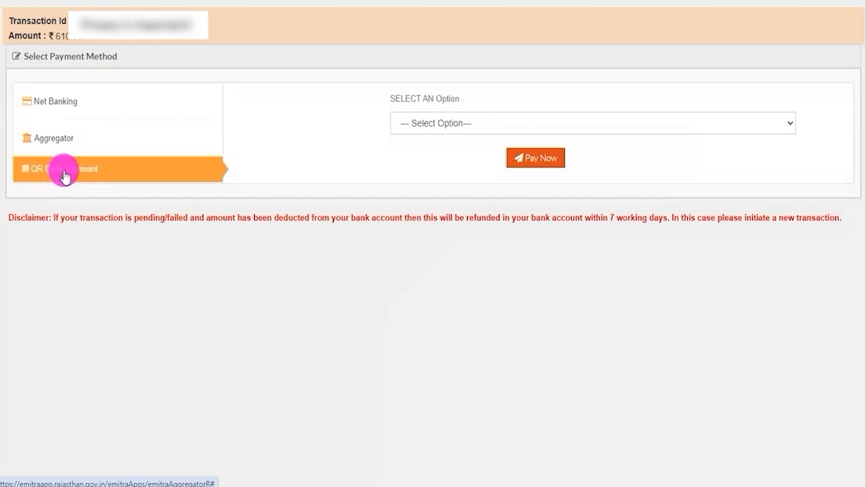
left_click(450, 120)
left_click(434, 156)
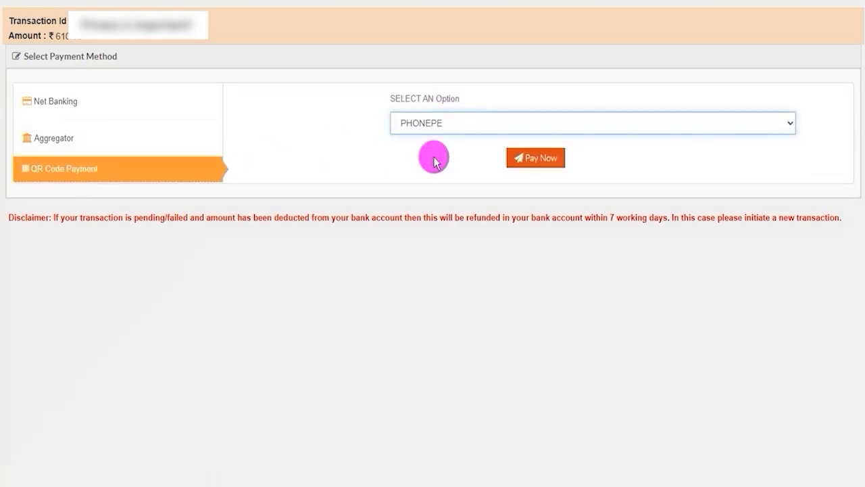
left_click(527, 162)
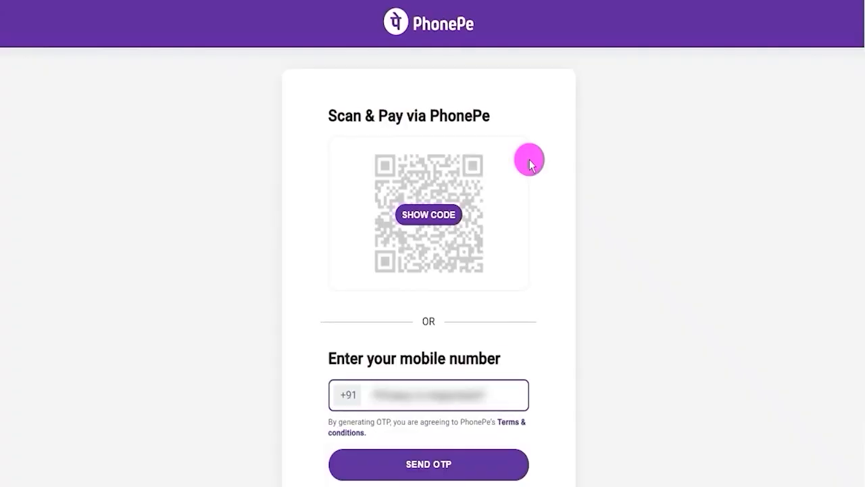
Step: Reveal the PhonePe QR code to scan and pay the fee
left_click(681, 256)
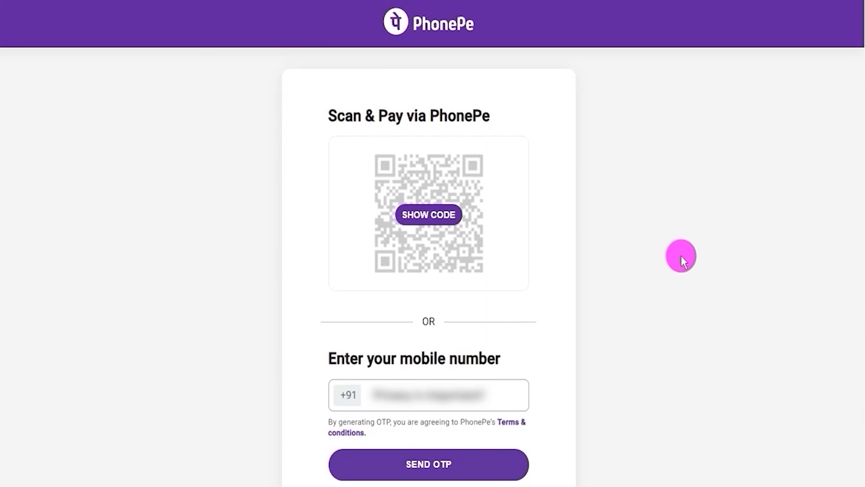
left_click(508, 224)
left_click_drag(507, 224, 577, 180)
left_click_drag(522, 397, 640, 351)
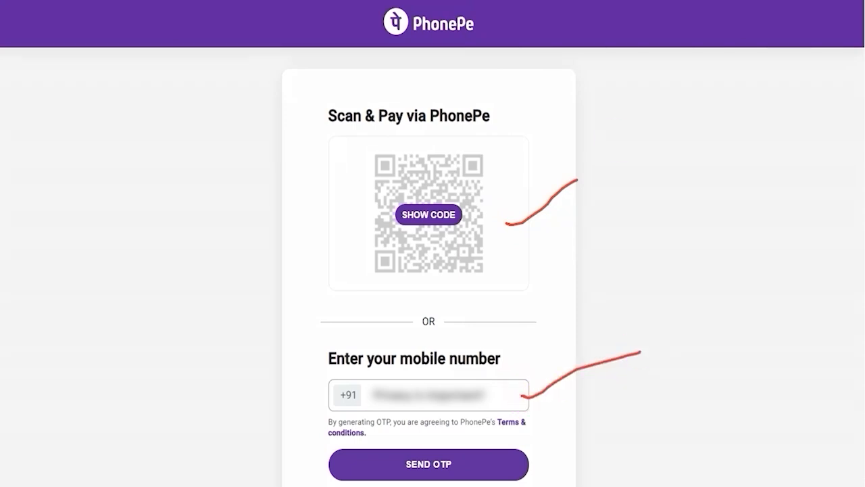
key("Escape")
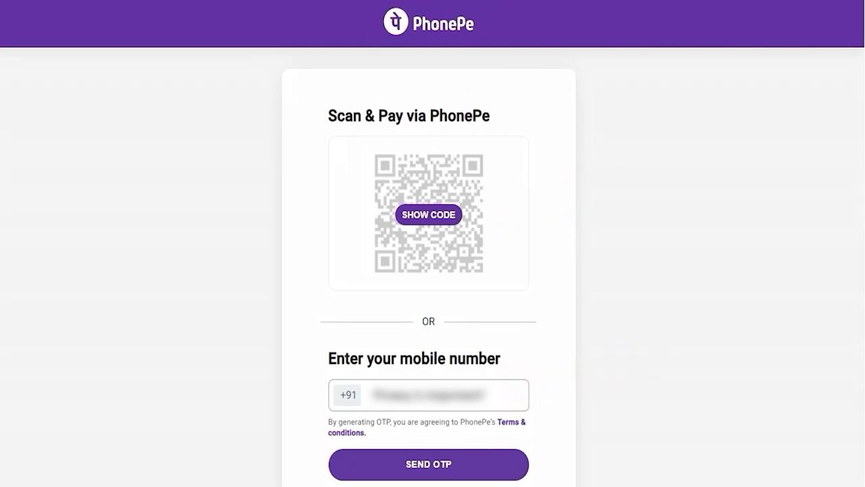
left_click(429, 216)
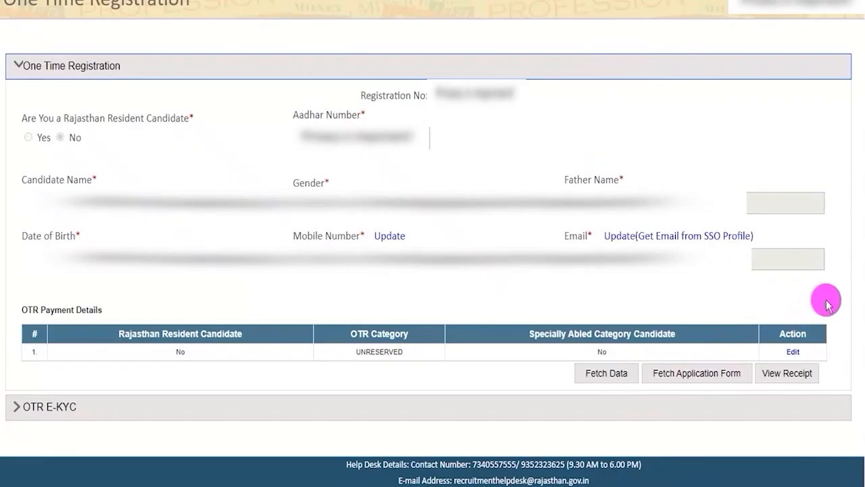
Step: Open the OTR payment receipt details and close them again
left_click(830, 303)
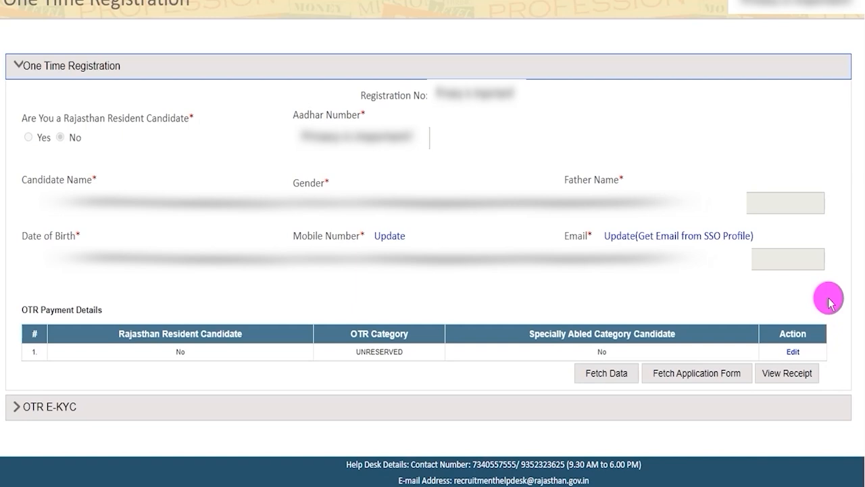
left_click(789, 372)
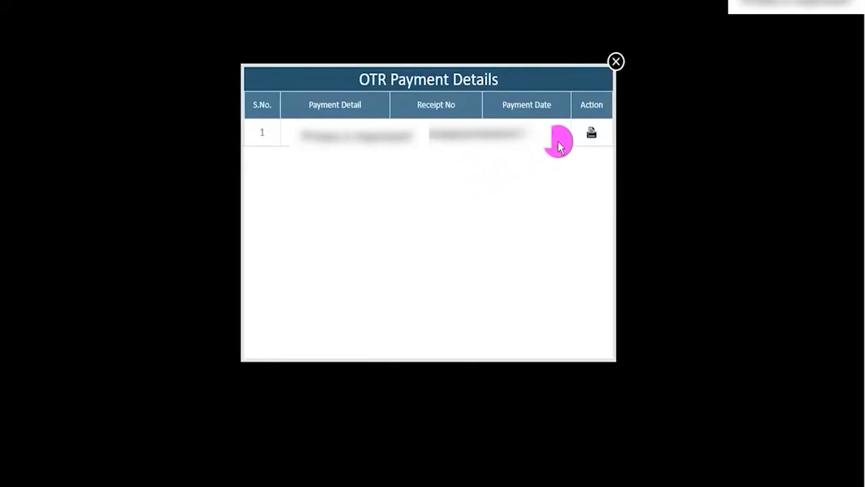
left_click(615, 63)
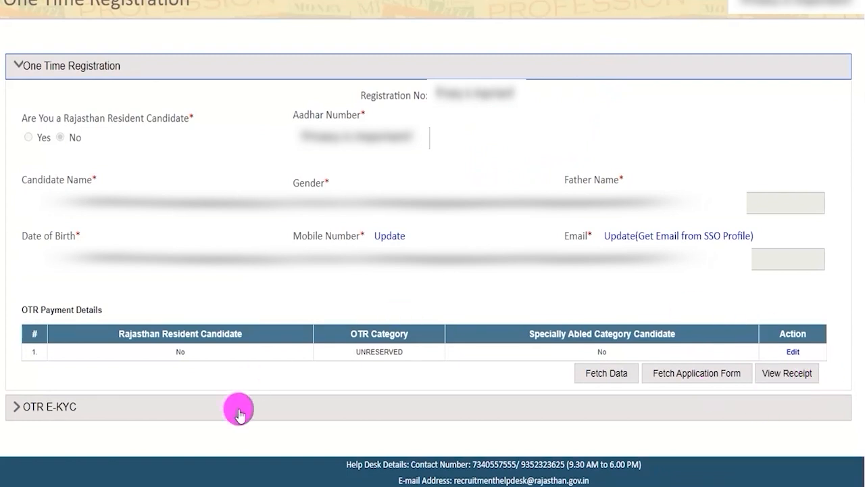
Step: Expand the OTR E-KYC section and read its photo capture instructions
left_click(68, 410)
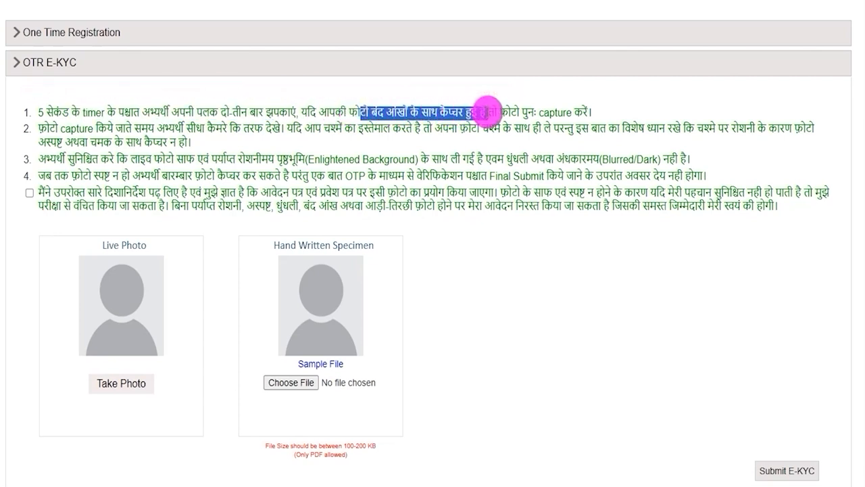
left_click_drag(497, 110, 555, 110)
left_click(58, 112)
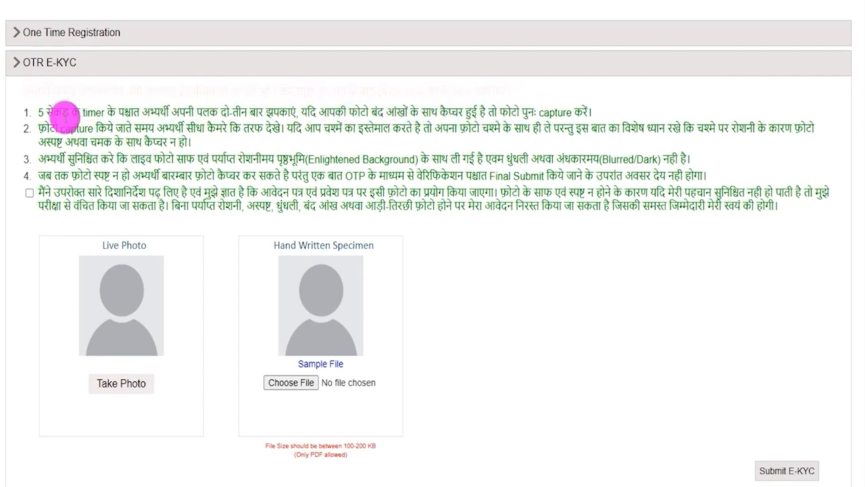
left_click_drag(57, 127, 551, 132)
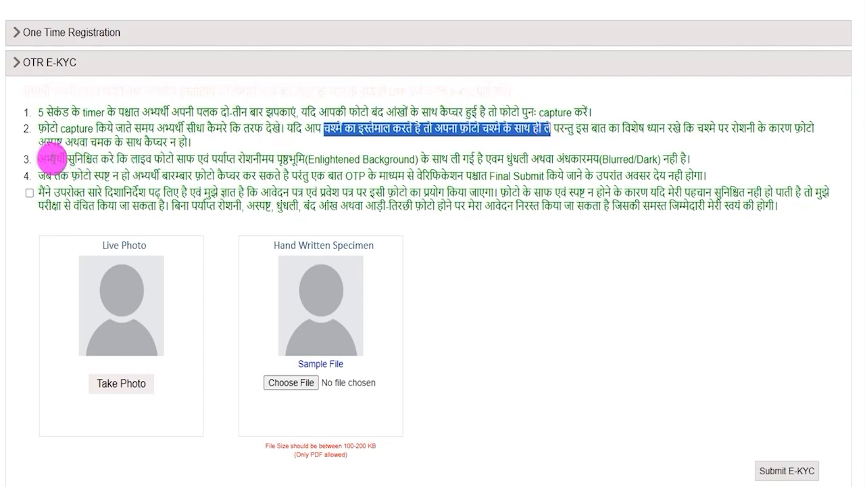
left_click_drag(55, 159, 293, 157)
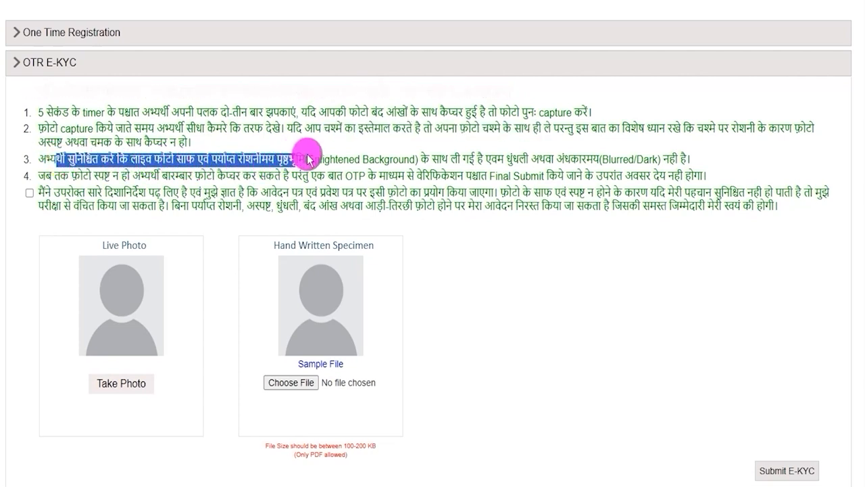
left_click_drag(511, 159, 641, 156)
left_click(228, 183)
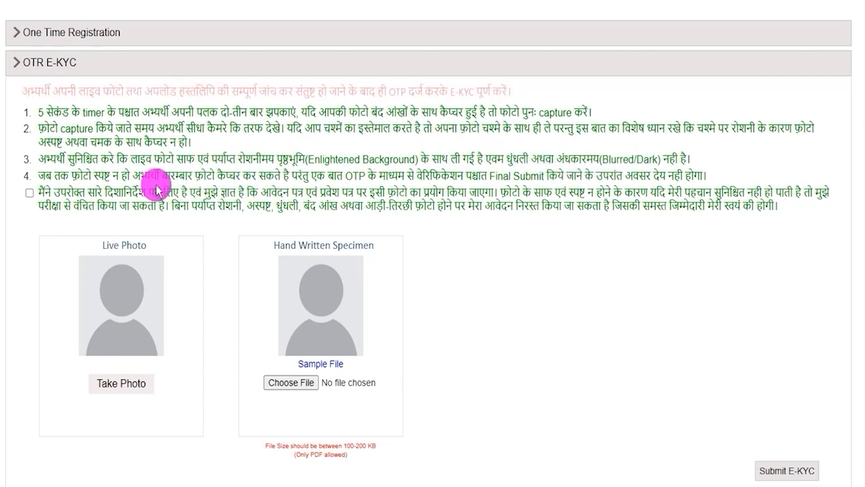
left_click_drag(118, 112, 128, 160)
left_click(76, 163)
Step: Open the sample file for the handwritten specimen
left_click(29, 193)
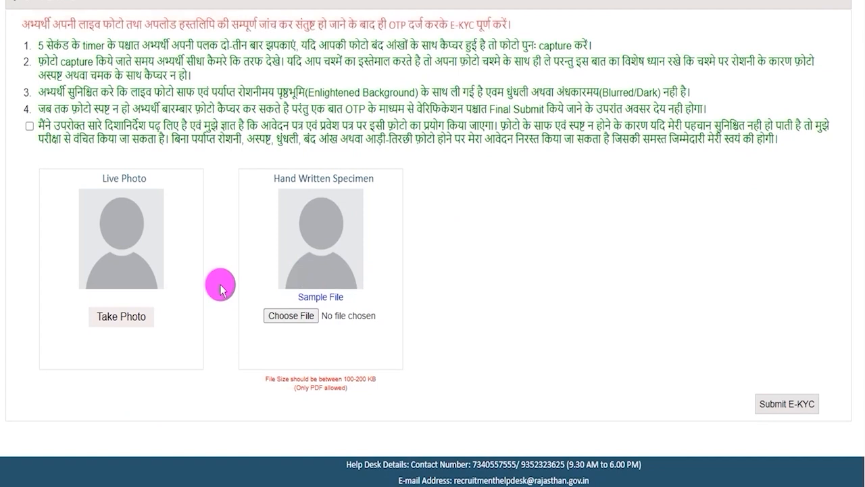
left_click_drag(279, 180, 374, 184)
left_click_drag(292, 298, 341, 303)
left_click(341, 302)
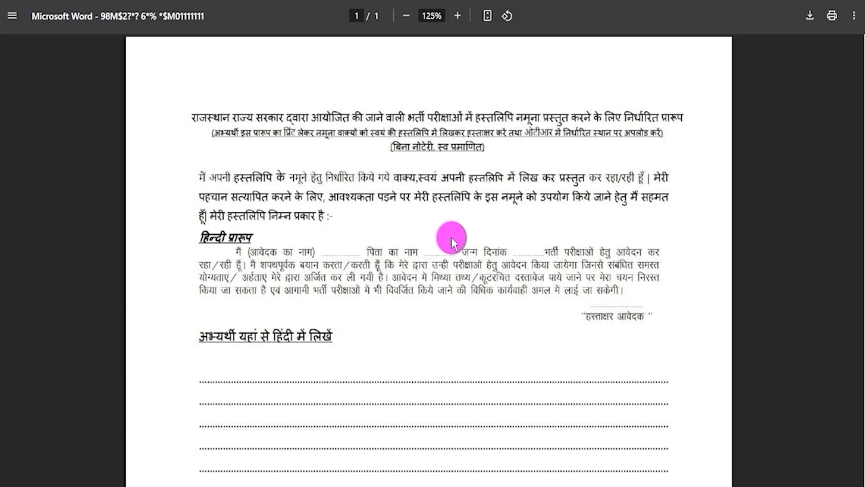
Step: Examine the Hindi section of the handwritten specimen form
scroll(451, 242, "down", 2)
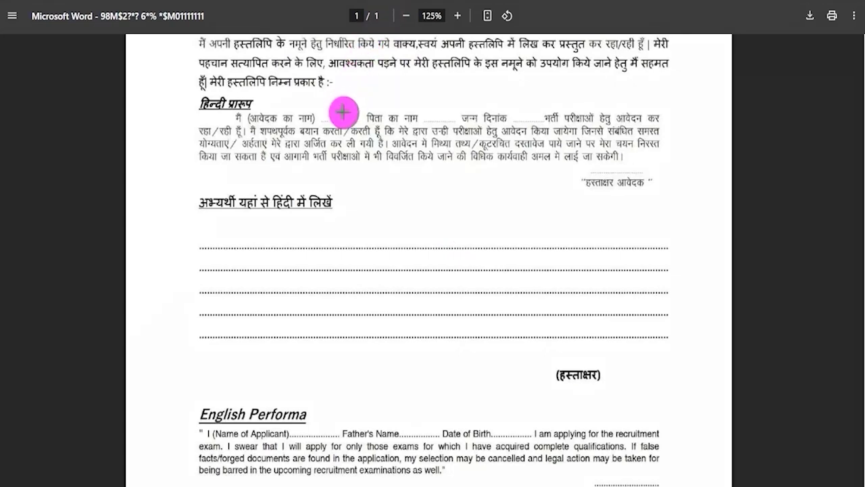
left_click_drag(343, 115, 368, 101)
left_click_drag(430, 120, 462, 99)
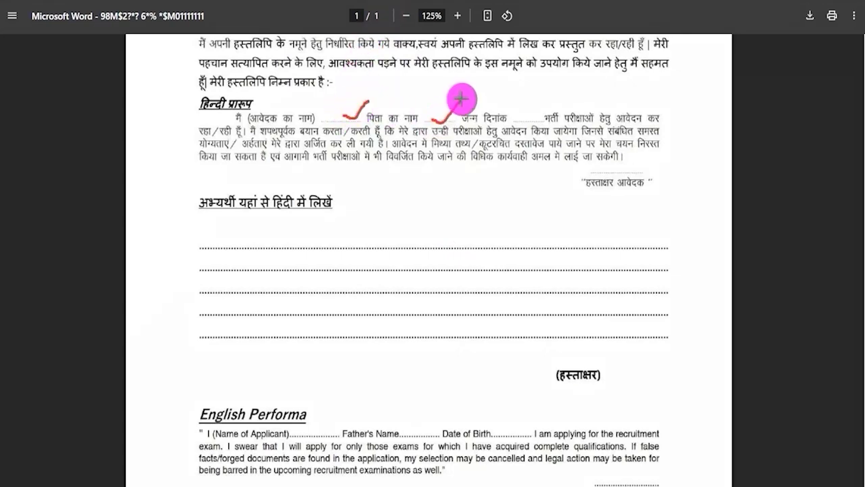
left_click_drag(510, 119, 539, 101)
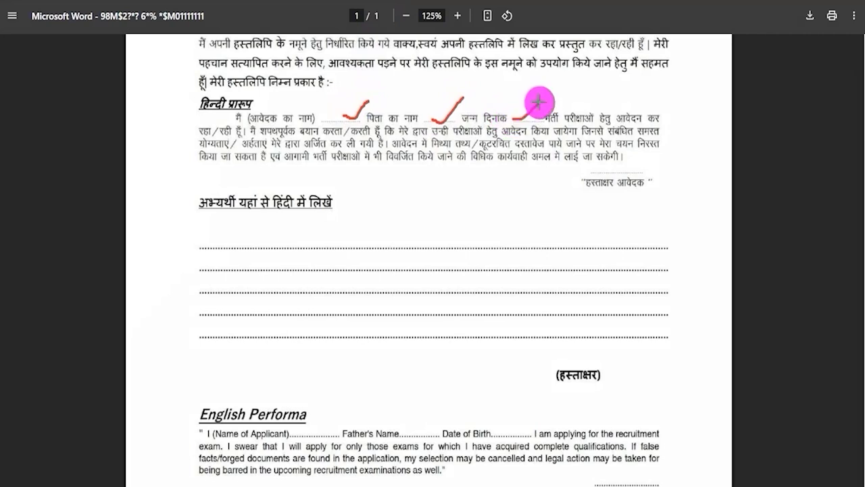
mouse_move(649, 169)
left_mouse_down()
mouse_move(659, 178)
mouse_move(706, 140)
left_mouse_up()
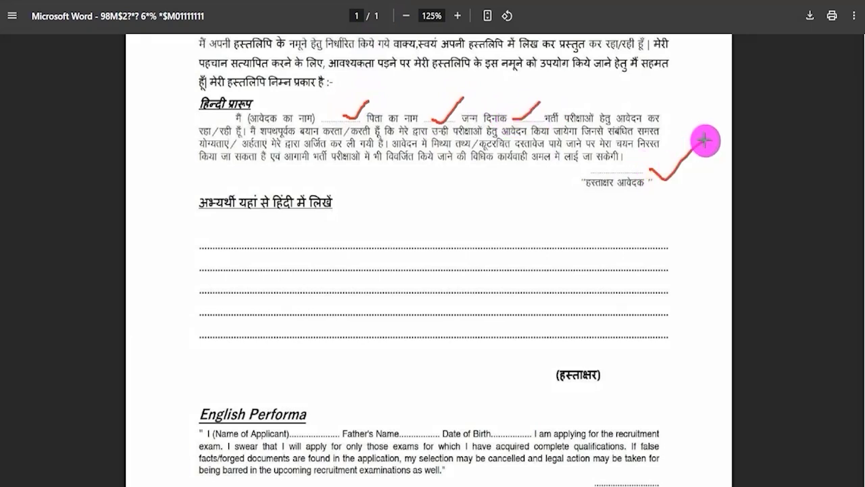
mouse_move(195, 111)
left_mouse_down()
mouse_move(286, 111)
mouse_move(678, 190)
left_mouse_up()
left_click_drag(188, 238, 679, 356)
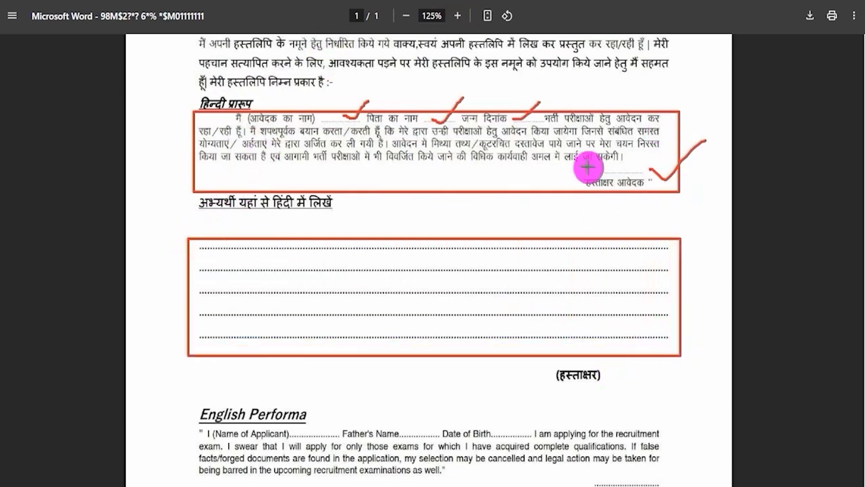
left_click_drag(604, 369, 654, 322)
key("Escape")
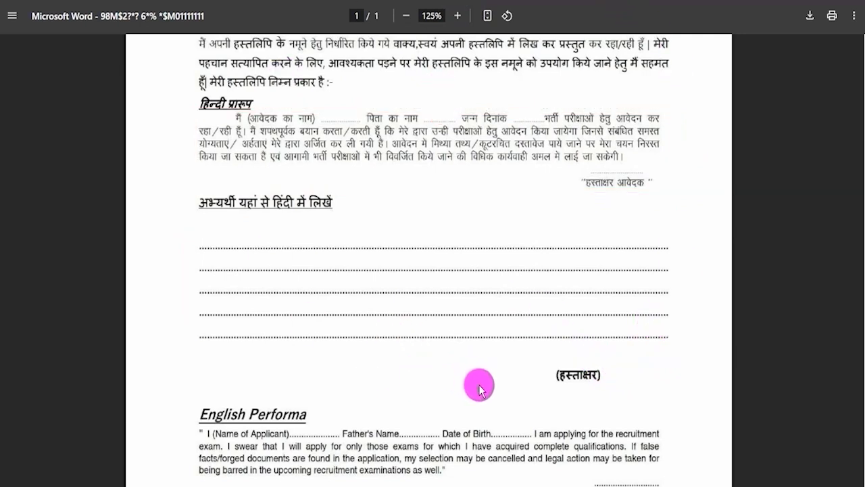
Step: Examine the English Performa section of the handwritten specimen form
scroll(480, 387, "down", 4)
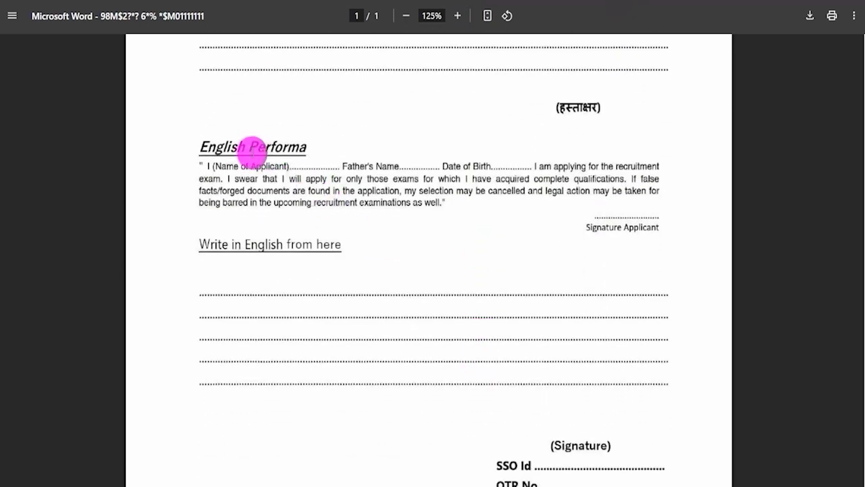
left_click_drag(200, 142, 271, 143)
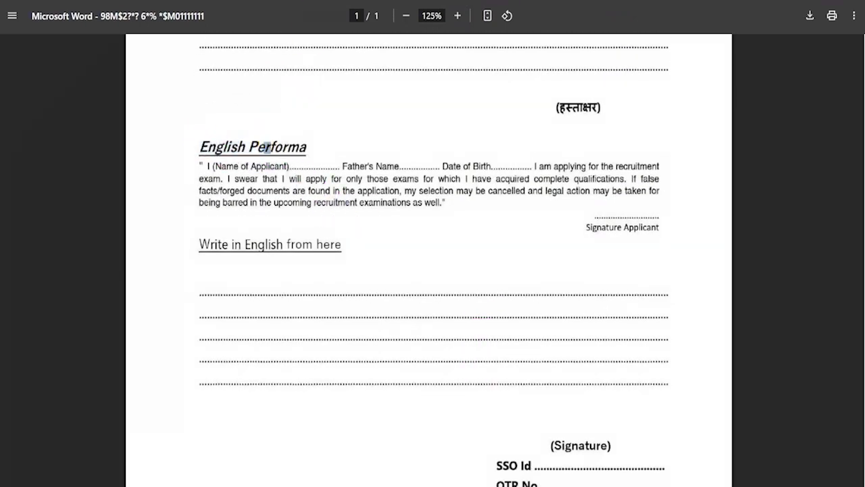
scroll(444, 149, "down", 1)
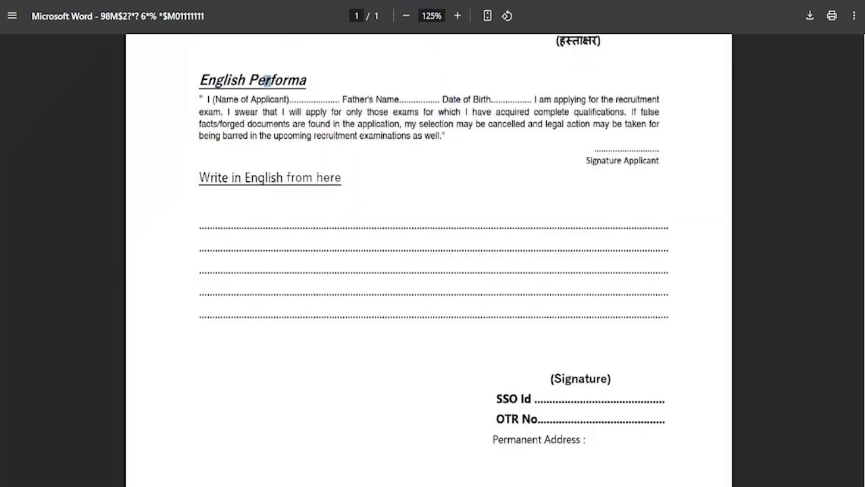
left_click_drag(320, 95, 350, 73)
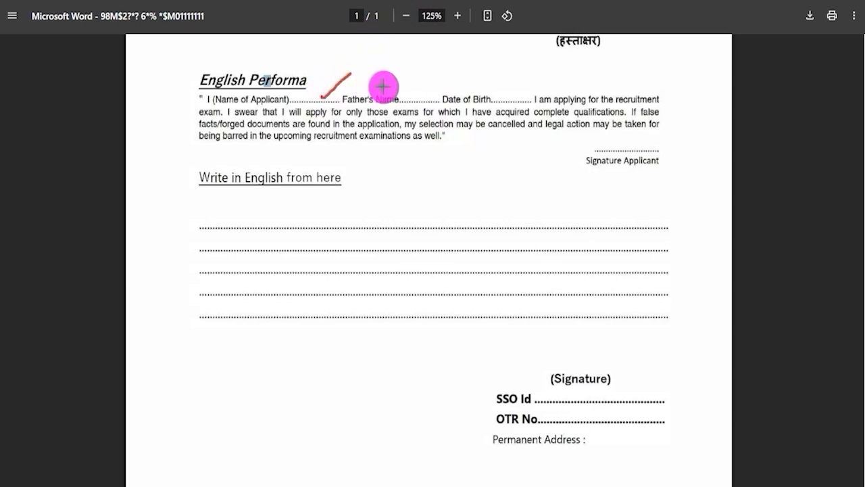
left_click_drag(402, 94, 433, 78)
left_click_drag(497, 91, 539, 77)
key("e")
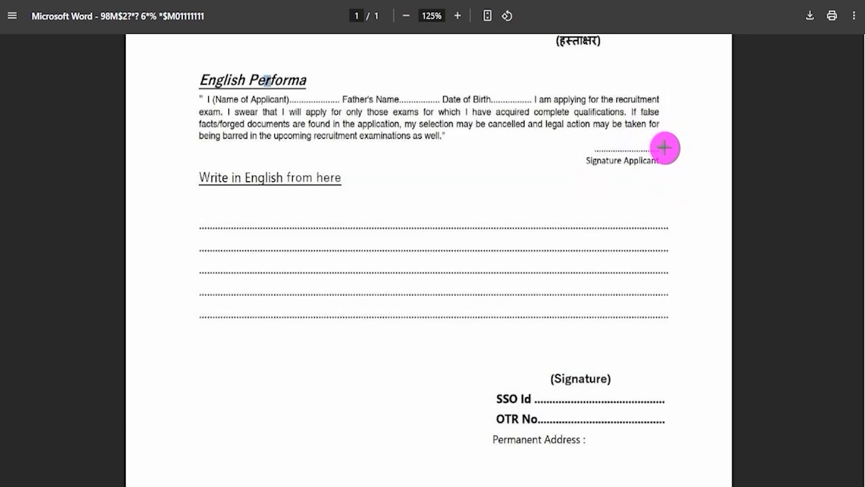
Step: Review the specimen form's English writing area and its signature, SSO Id, OTR No and permanent address fields
left_click_drag(665, 148, 721, 106)
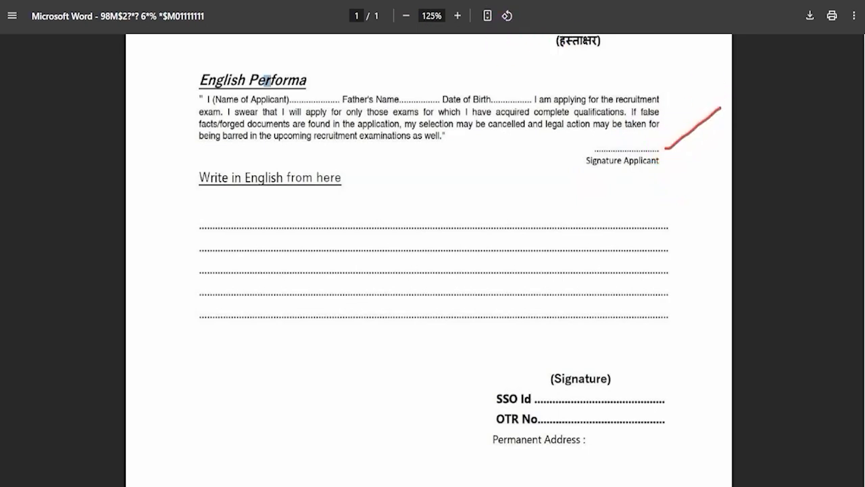
left_click_drag(169, 58, 684, 156)
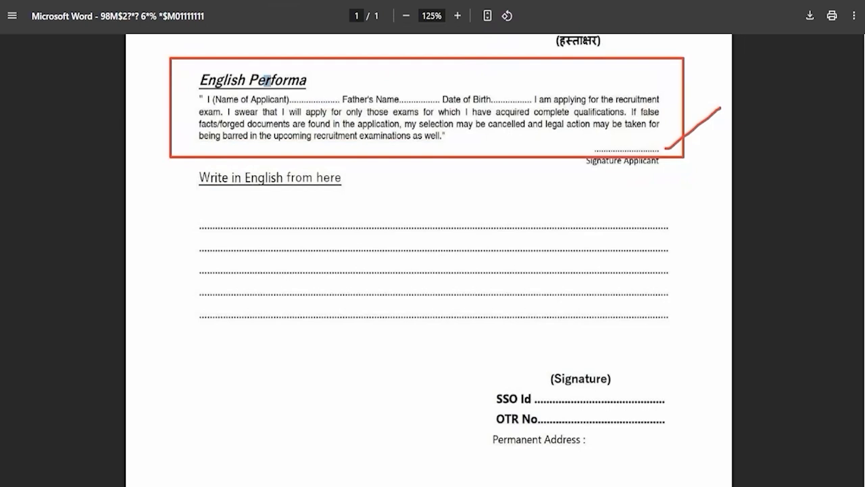
left_click_drag(189, 216, 682, 341)
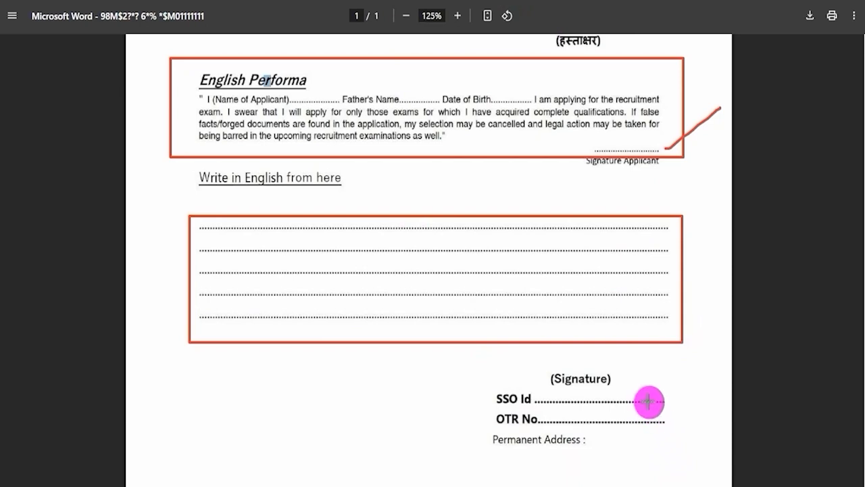
left_click_drag(649, 397, 693, 362)
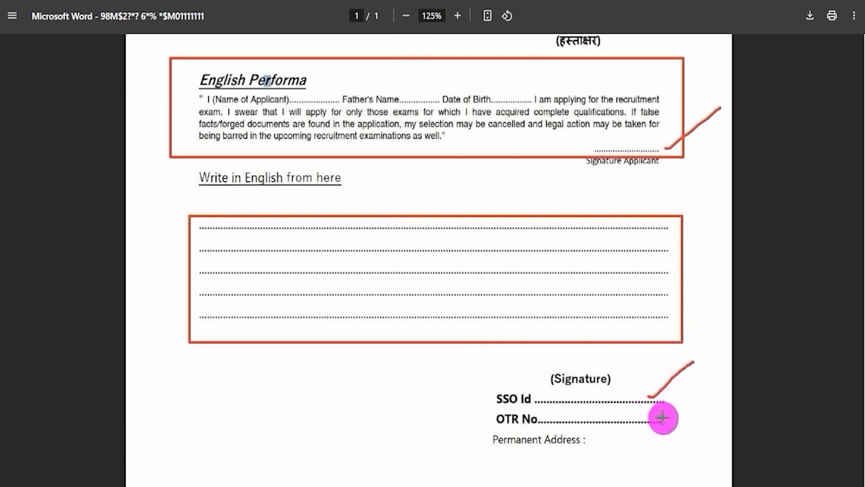
left_click_drag(658, 417, 698, 387)
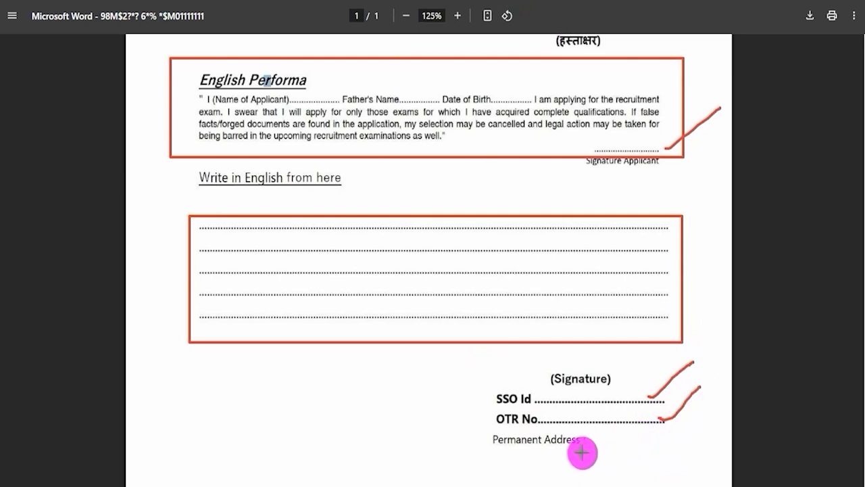
left_click_drag(596, 446, 667, 444)
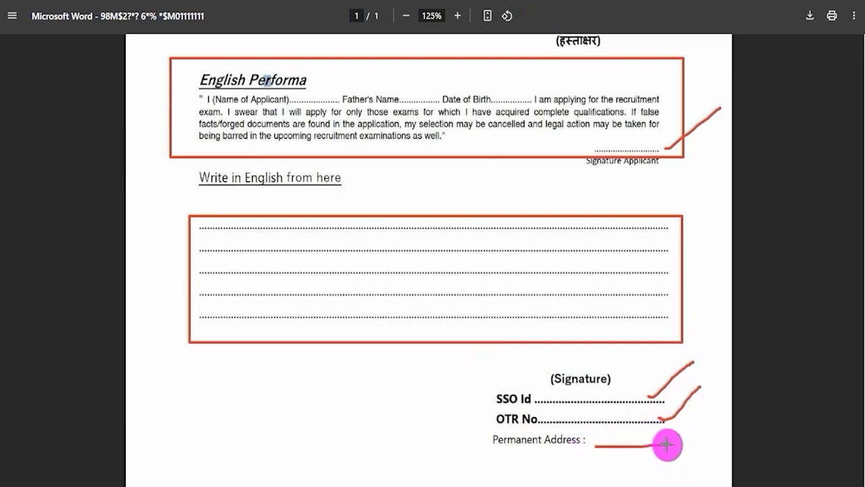
left_click_drag(581, 368, 615, 349)
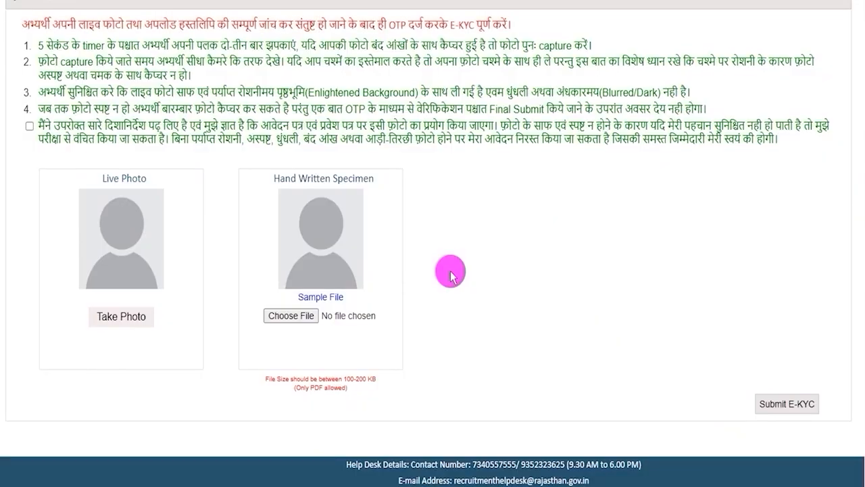
Step: Accept the E-KYC declaration with the live photo and handwritten specimen PDF attached, and submit the E-KYC
left_click_drag(300, 388, 356, 379)
left_click(493, 304)
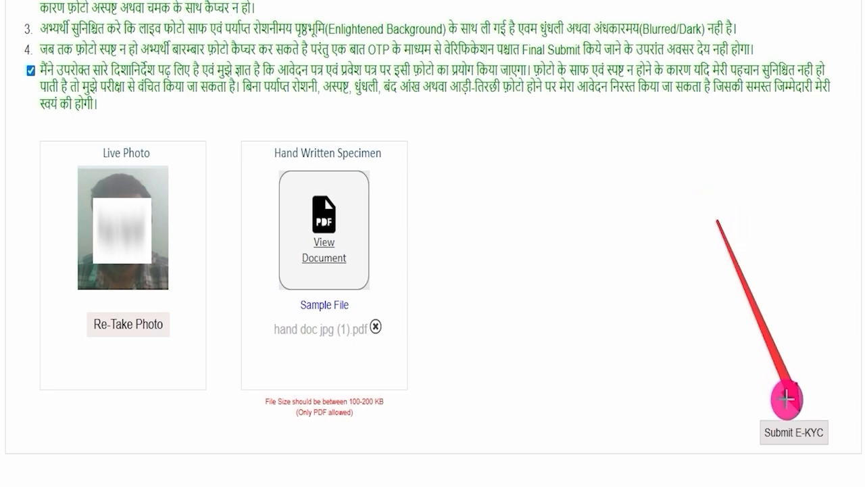
left_click(792, 429)
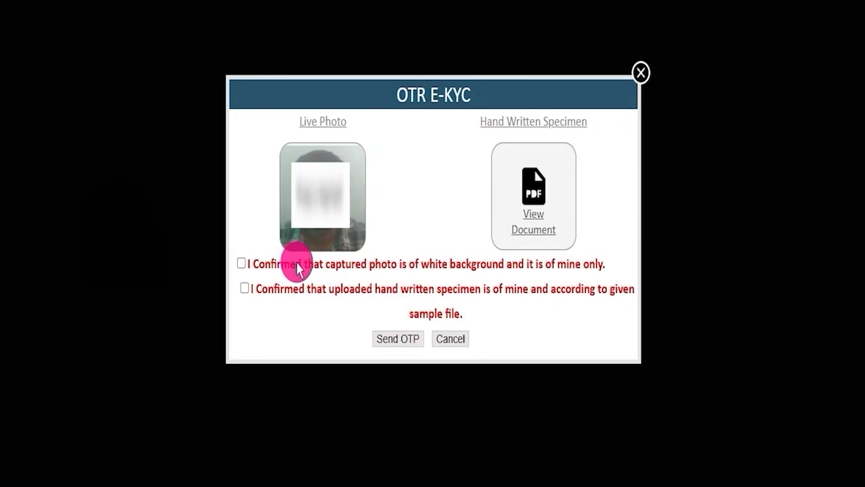
Step: Confirm both the photo and handwritten specimen declarations and request the OTP for final submission
left_click(241, 263)
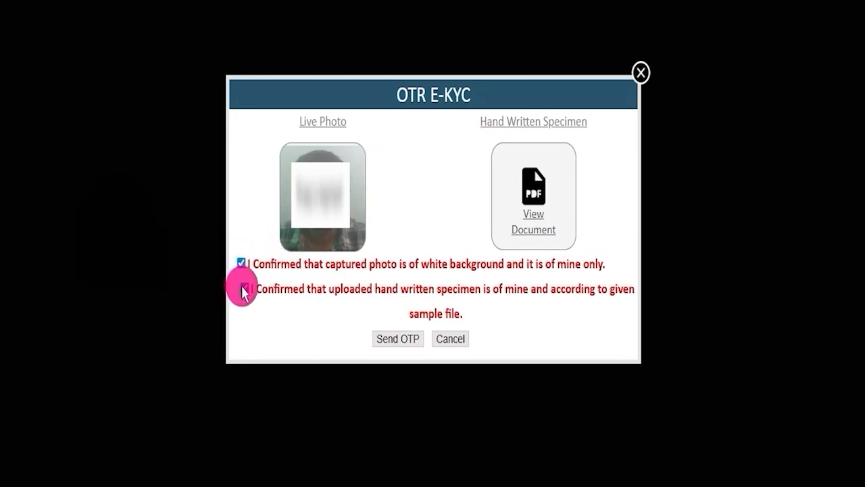
left_click(245, 288)
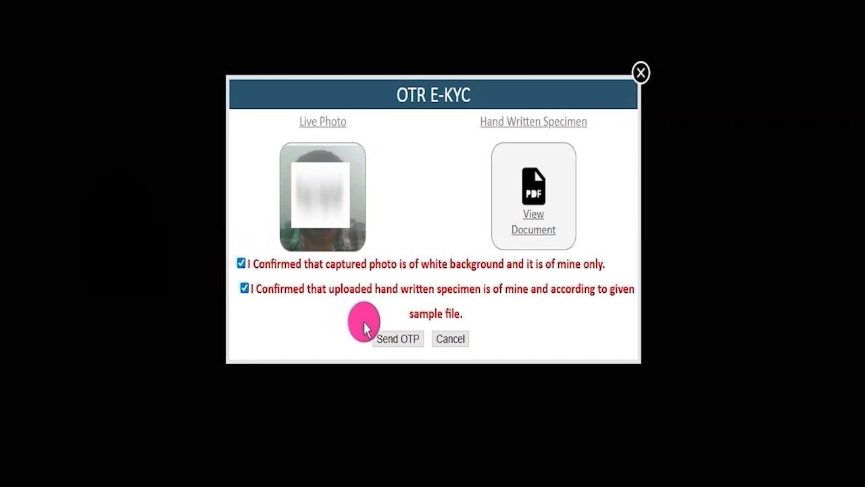
left_click(396, 339)
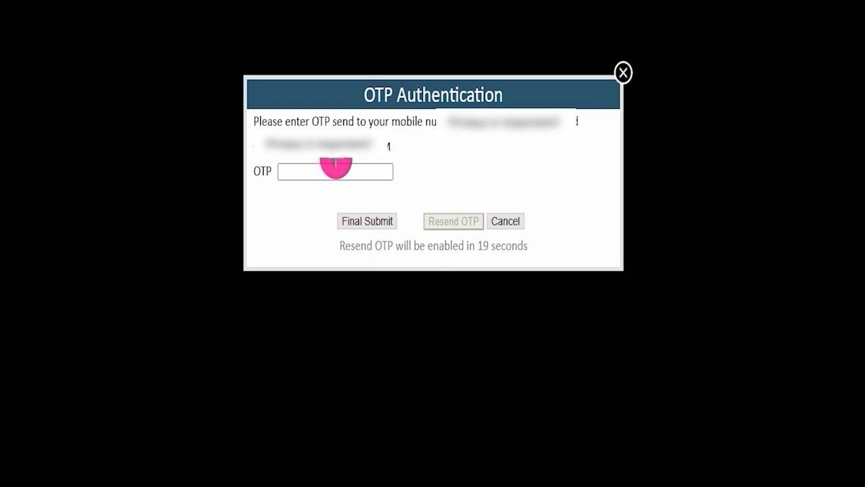
left_click_drag(345, 172, 392, 161)
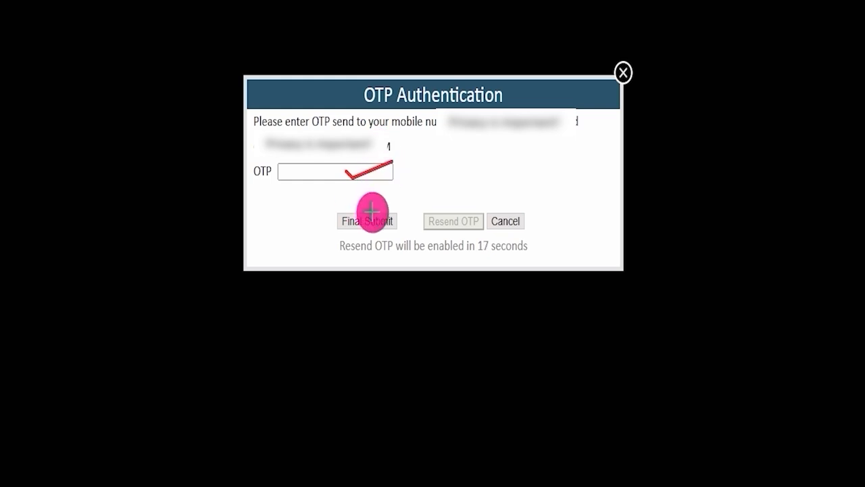
left_click_drag(394, 215, 466, 177)
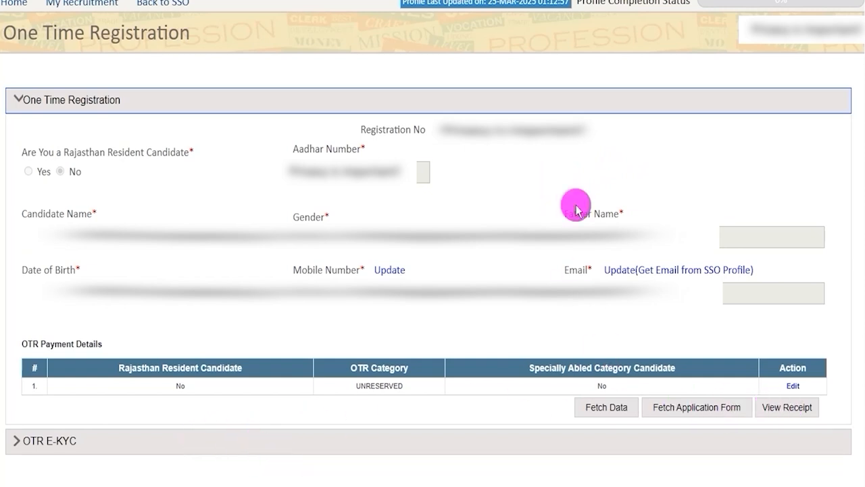
Step: Return to the portal dashboard and apply for CLASS IV EMPLOYEE DIRECT RECRUITMENT-2024 (RSSB) under Ongoing Recruitment
left_click(19, 7)
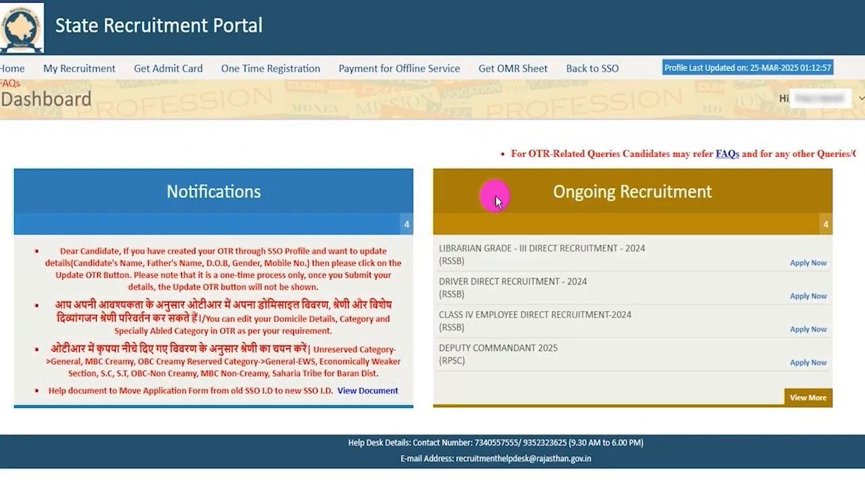
left_click_drag(620, 193, 713, 196)
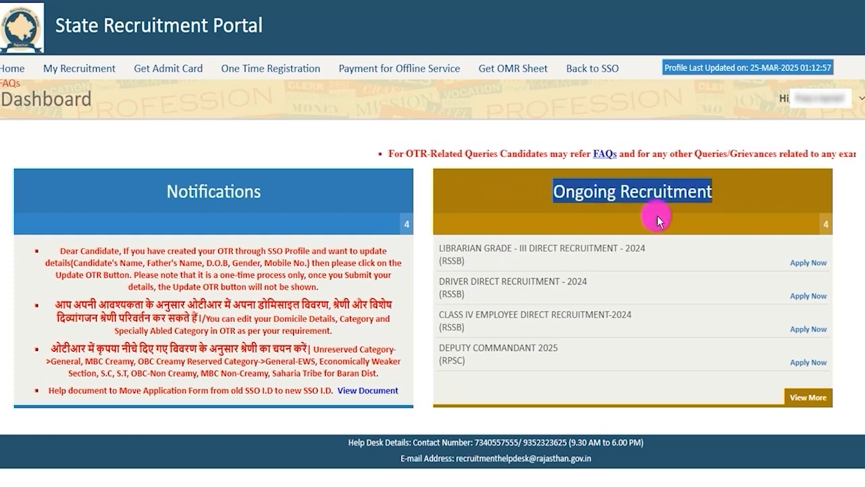
left_click_drag(438, 314, 540, 329)
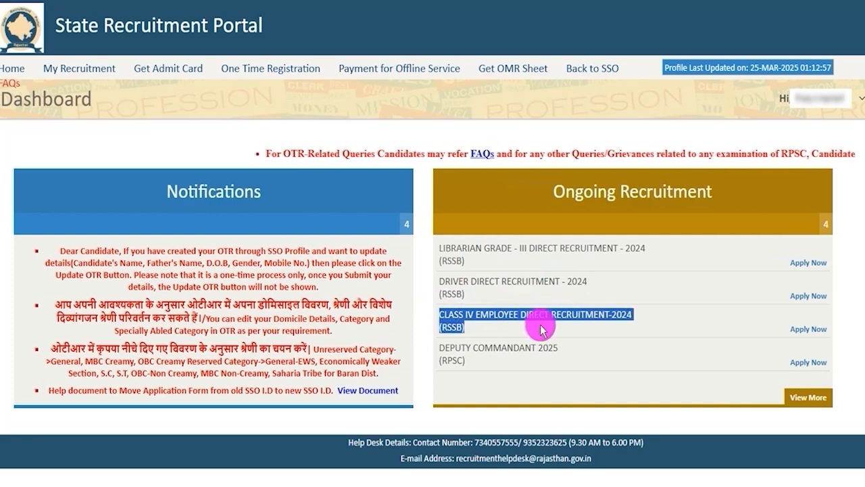
key("super+shift+s")
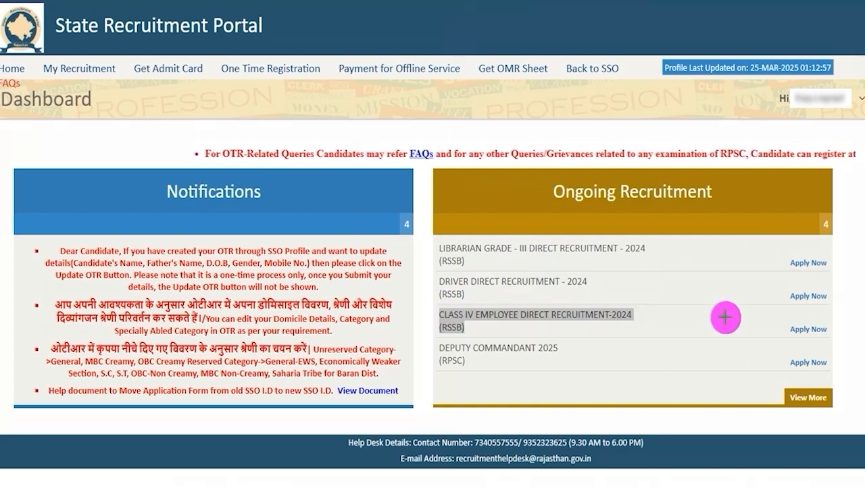
mouse_move(763, 313)
left_mouse_down()
mouse_move(811, 318)
mouse_move(838, 337)
left_mouse_up()
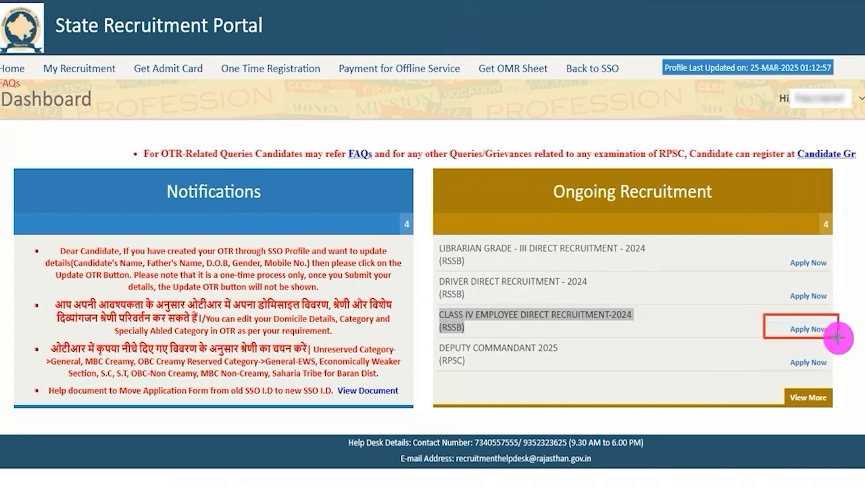
left_click(808, 330)
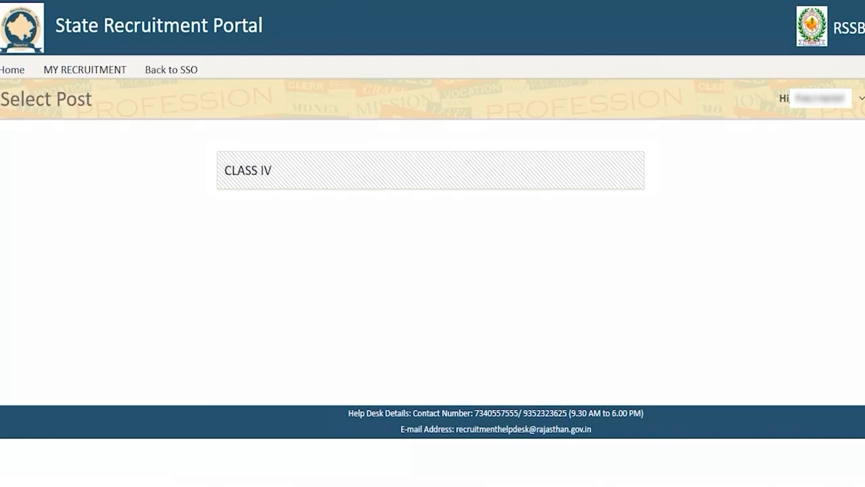
Step: Select the CLASS IV post and proceed past the OTR Data Review
left_click_drag(184, 132, 671, 210)
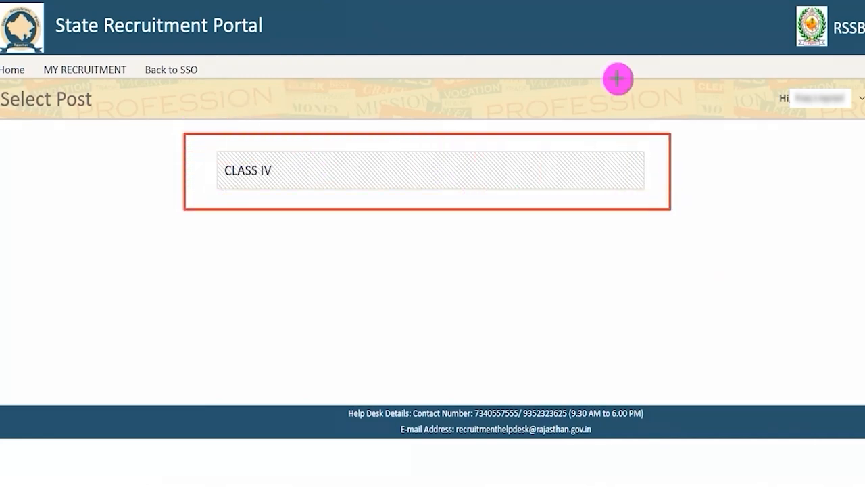
left_click(253, 169)
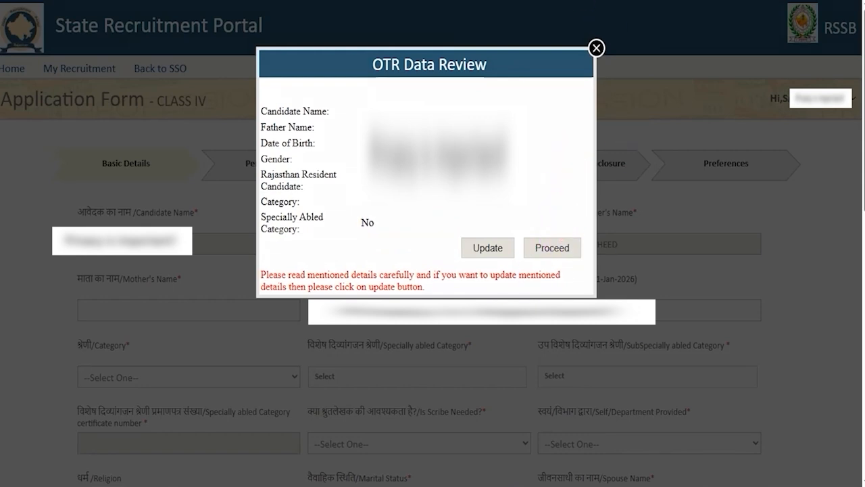
left_click(552, 247)
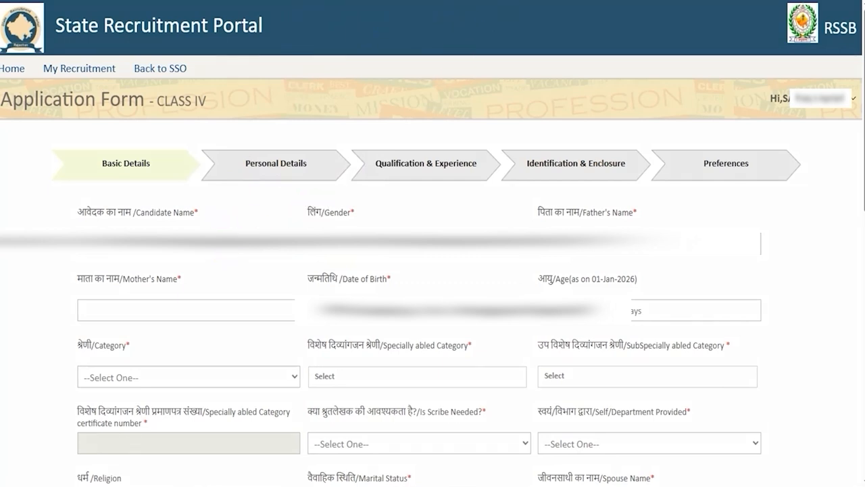
Step: Set the application form's Category to GENERAL in Basic Details
left_click_drag(221, 310, 292, 265)
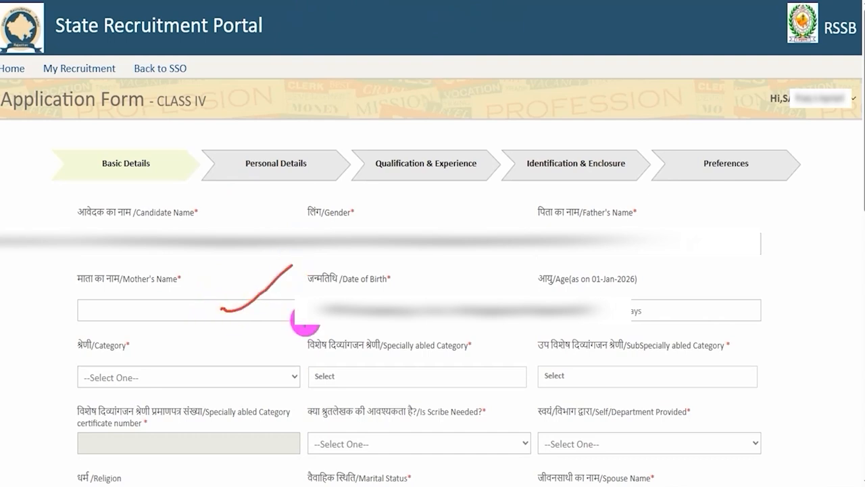
left_click(517, 0)
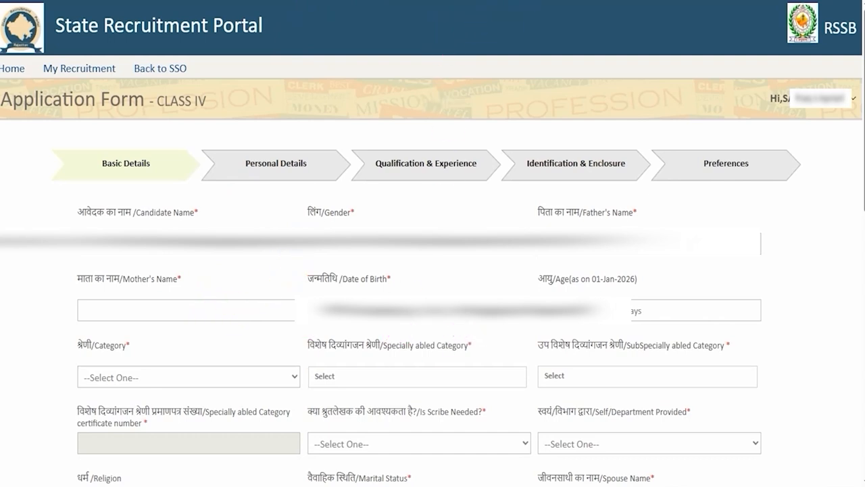
left_click(245, 382)
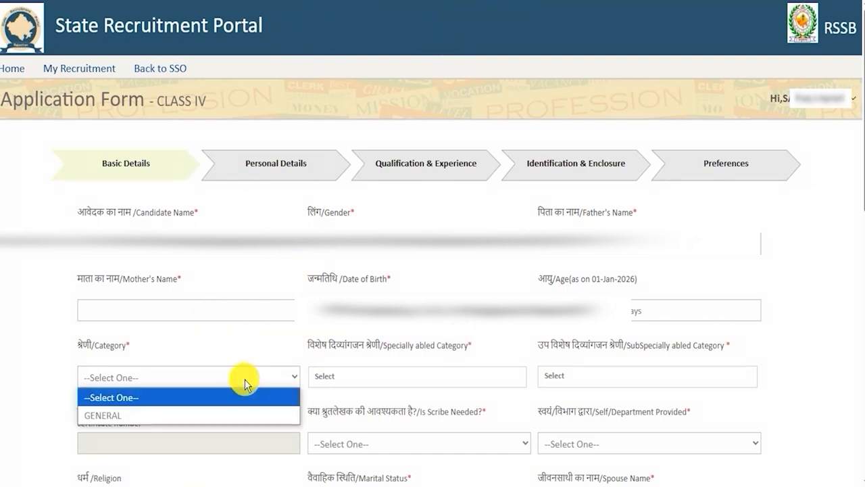
left_click(197, 415)
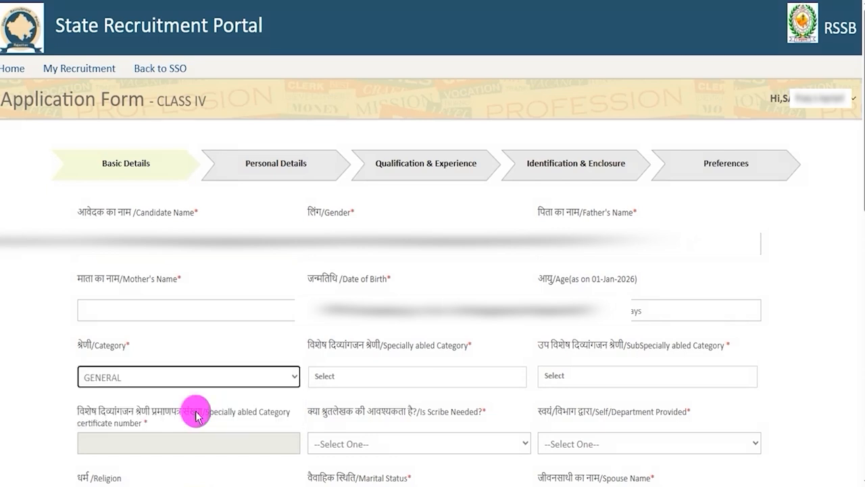
Step: Set the Specially abled Category to Not Applicable
left_click(411, 381)
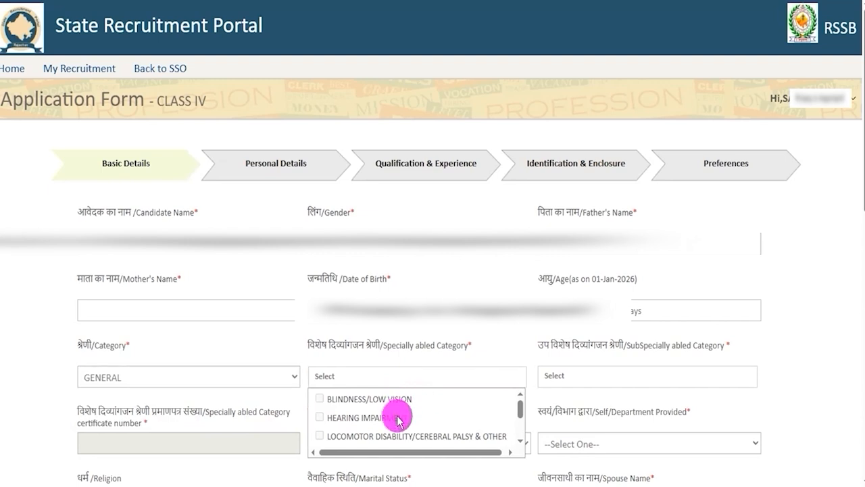
scroll(399, 419, "down", 3)
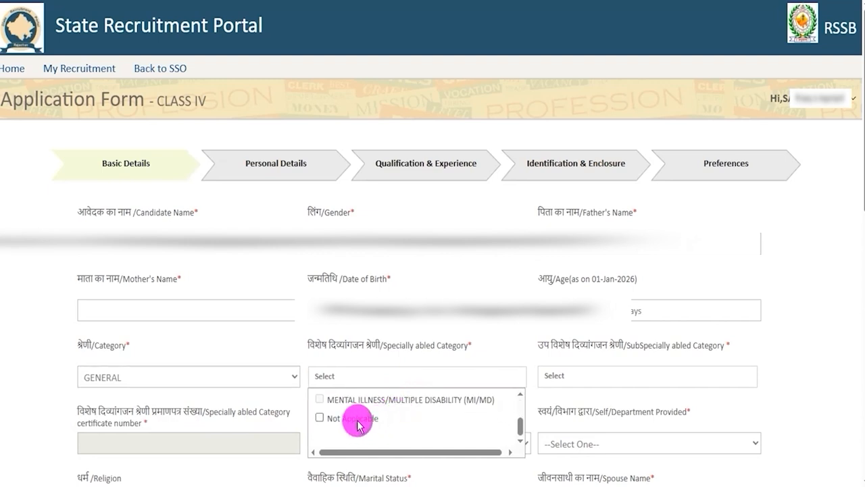
scroll(357, 425, "up", 3)
scroll(357, 424, "down", 3)
left_click(357, 417)
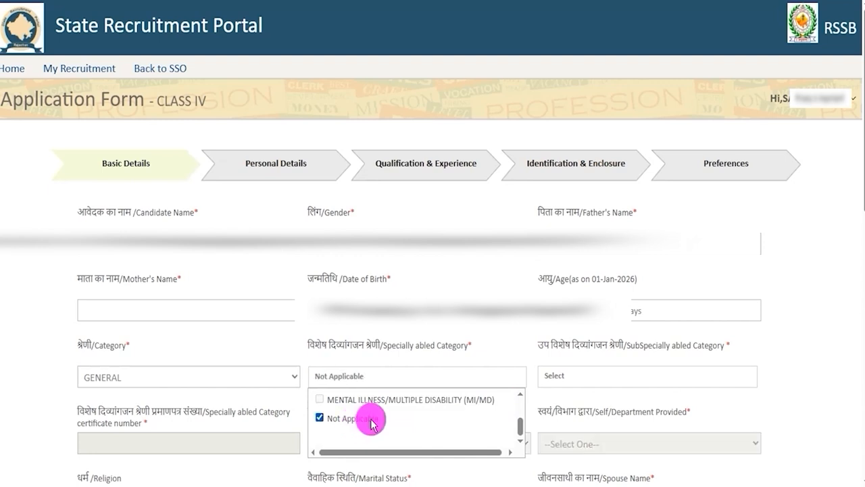
left_click(573, 391)
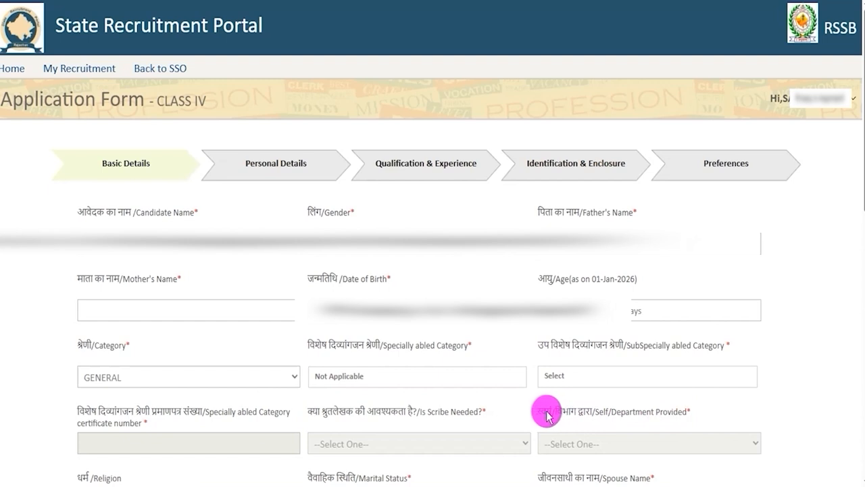
left_click_drag(554, 410, 660, 411)
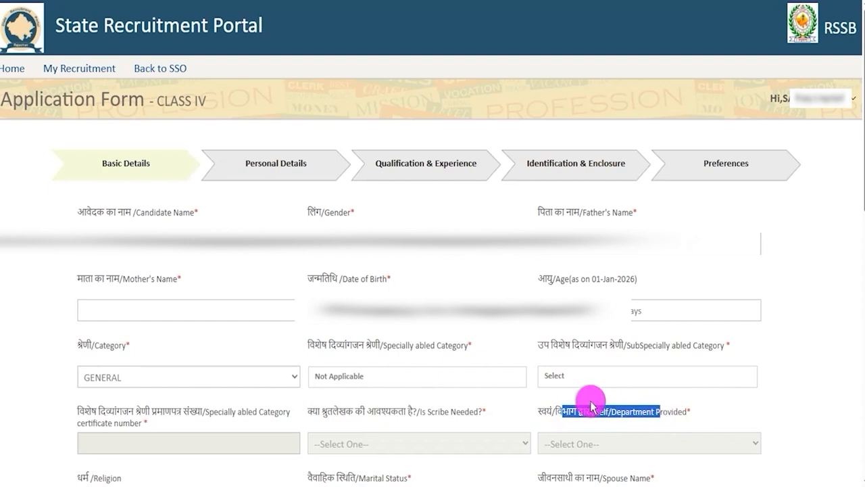
left_click_drag(352, 348, 412, 347)
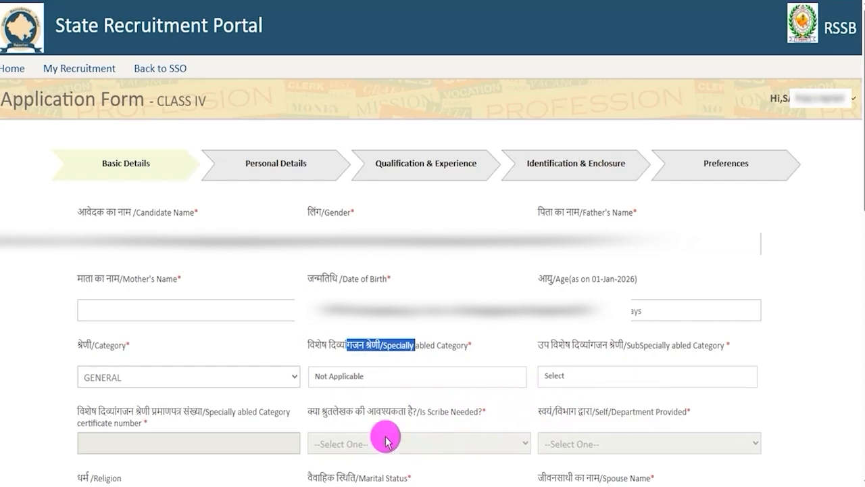
Step: Set the Religion to HINDU
scroll(235, 101, "down", 5)
left_click(224, 108)
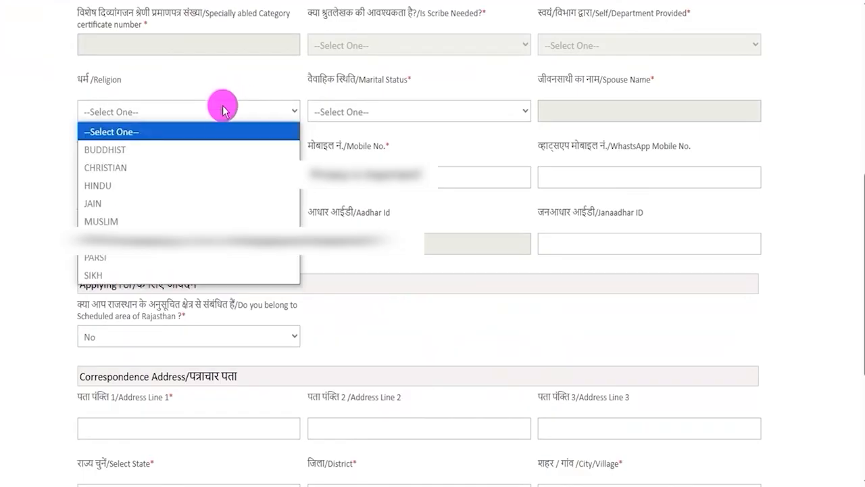
left_click(148, 181)
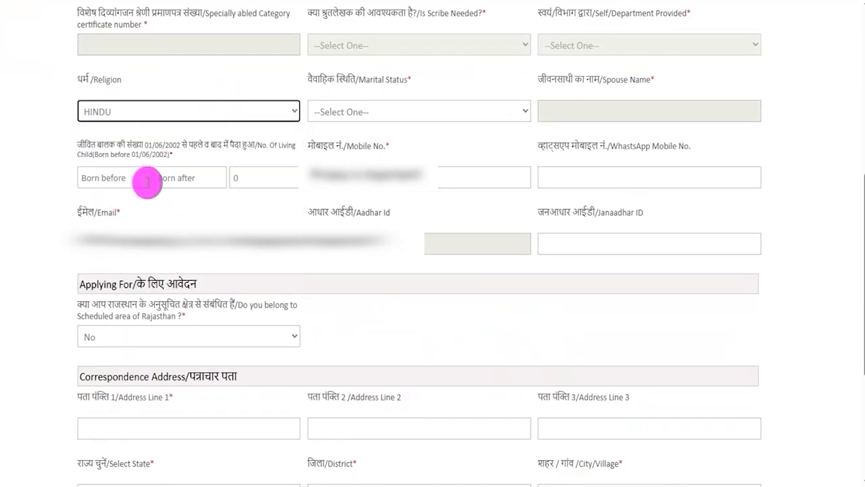
Step: Set the Marital Status to Unmarried
left_click(376, 117)
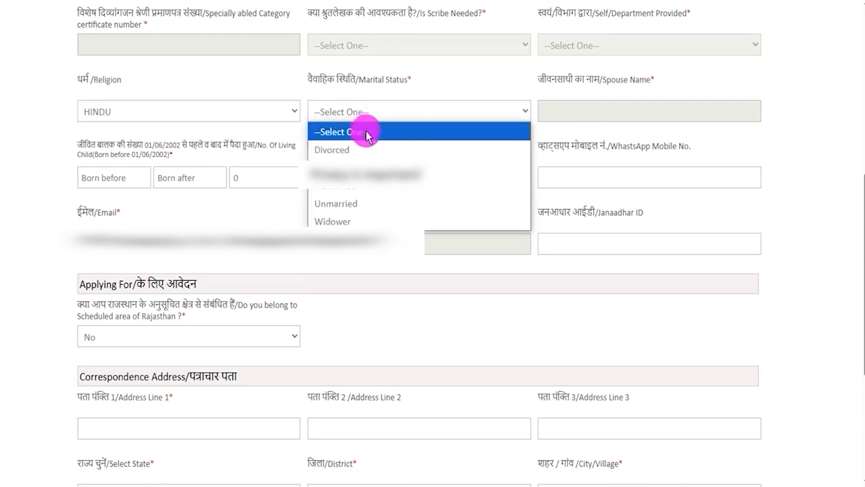
left_click(350, 211)
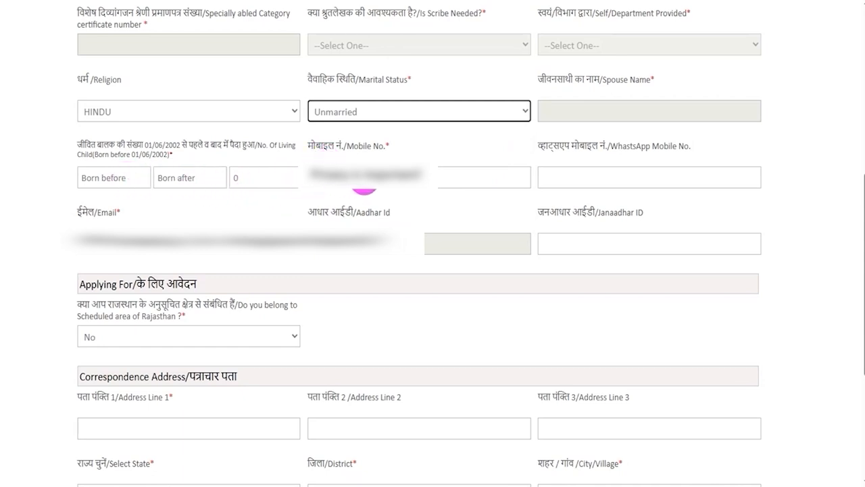
left_click(626, 174)
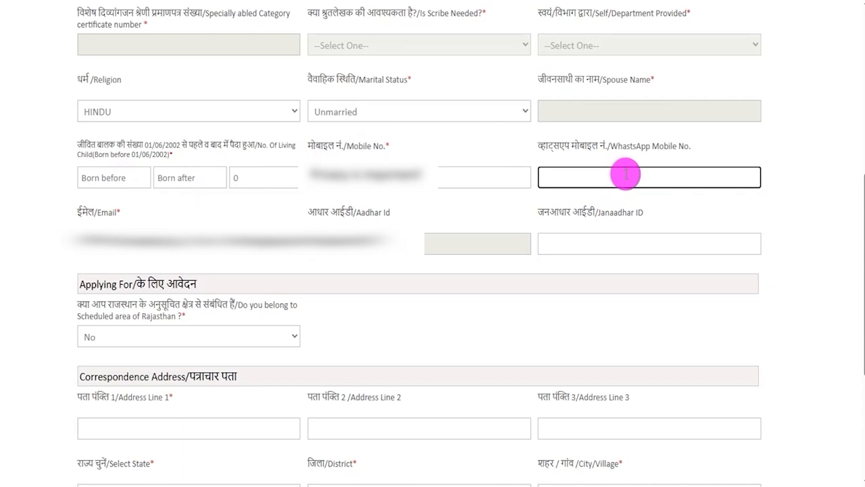
left_click(587, 246)
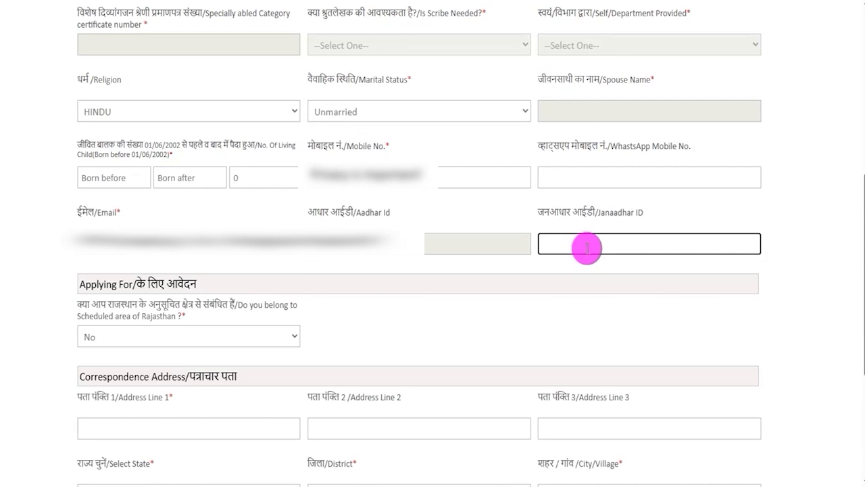
left_click(390, 148)
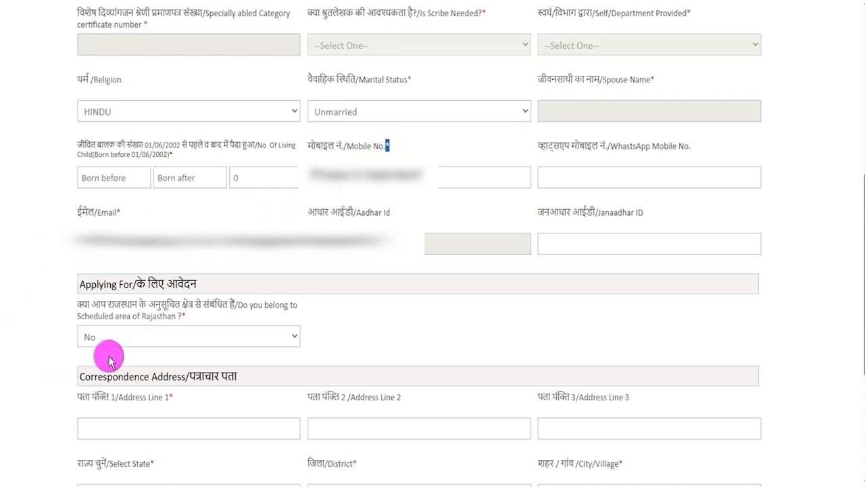
Step: Review the Scheduled area of Rajasthan question and the Correspondence Address section
left_click_drag(89, 303, 210, 323)
left_click(190, 336)
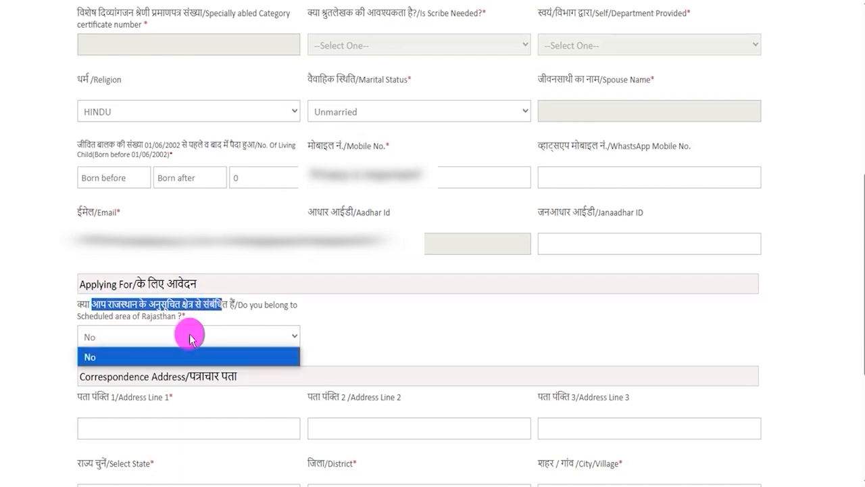
left_click(190, 336)
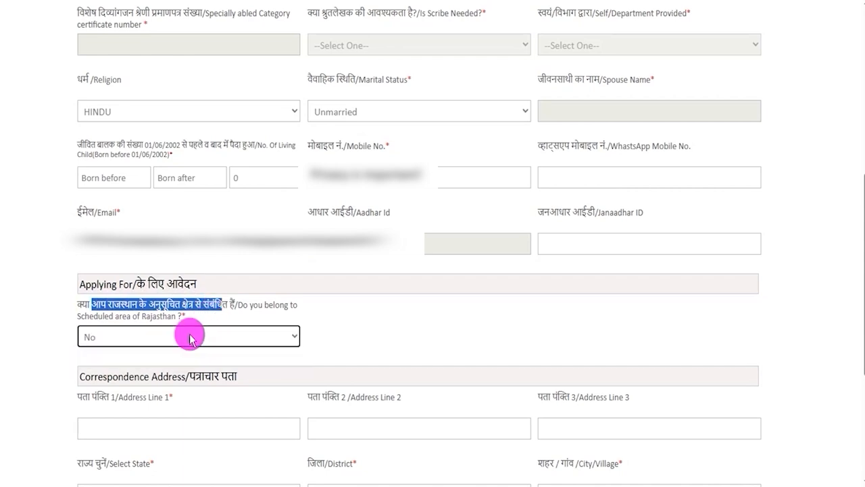
left_click(382, 333)
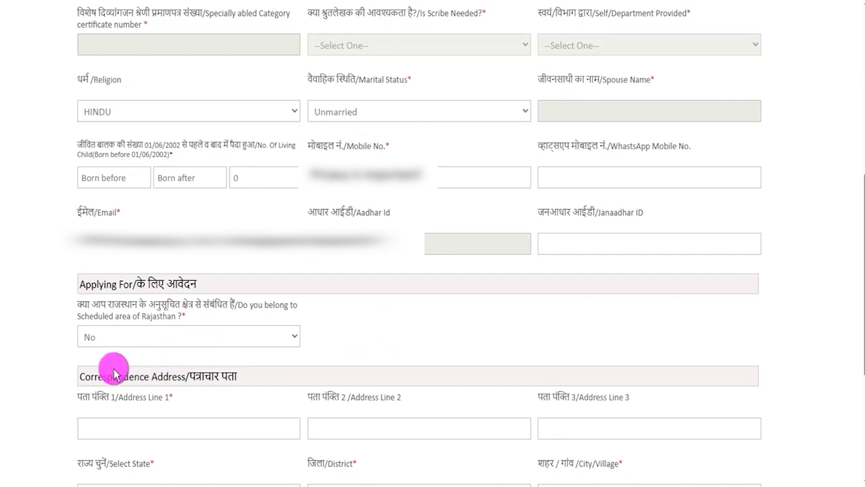
left_click_drag(79, 375, 239, 379)
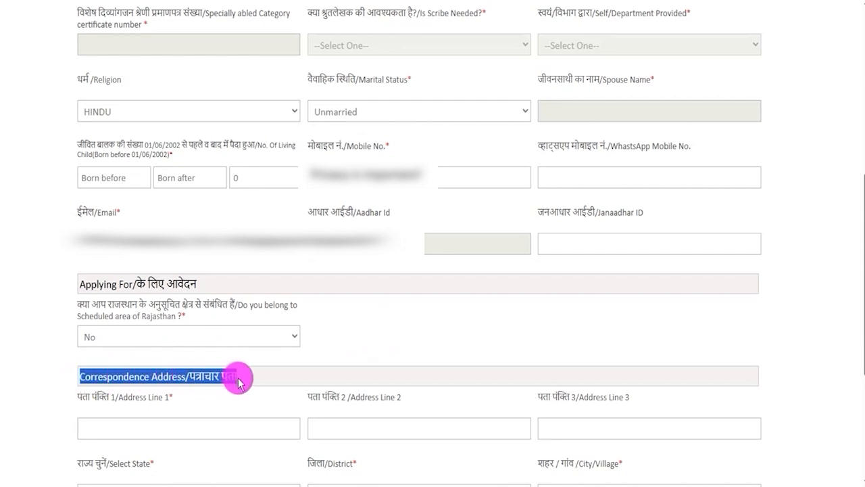
left_click(518, 269)
Step: Fill in the correspondence address, state, district, city and pin code, then proceed and confirm the mobile number and email
scroll(391, 341, "down", 4)
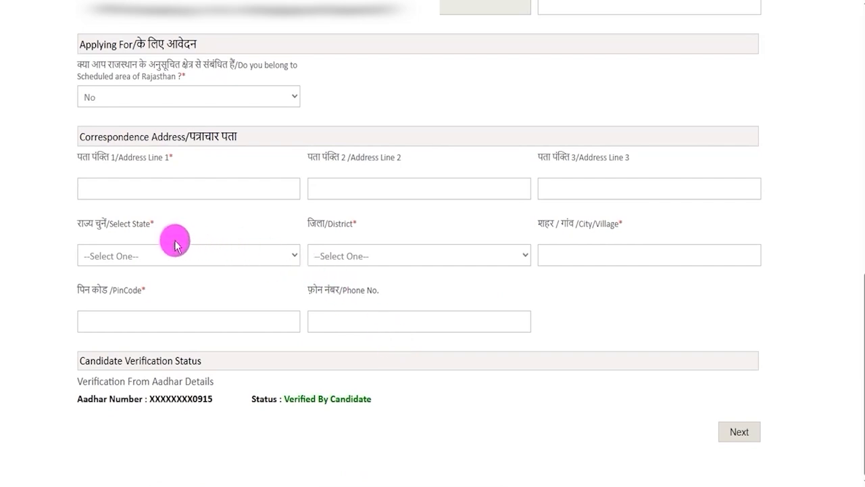
left_click(159, 257)
left_click(360, 259)
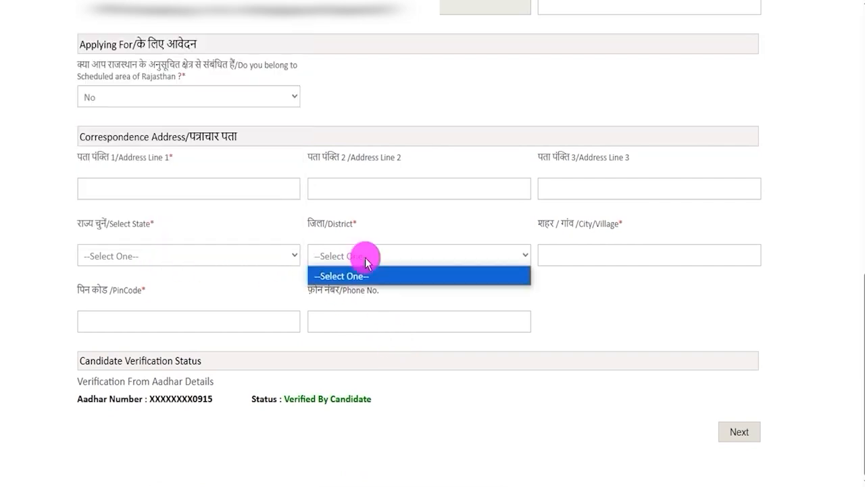
left_click(588, 257)
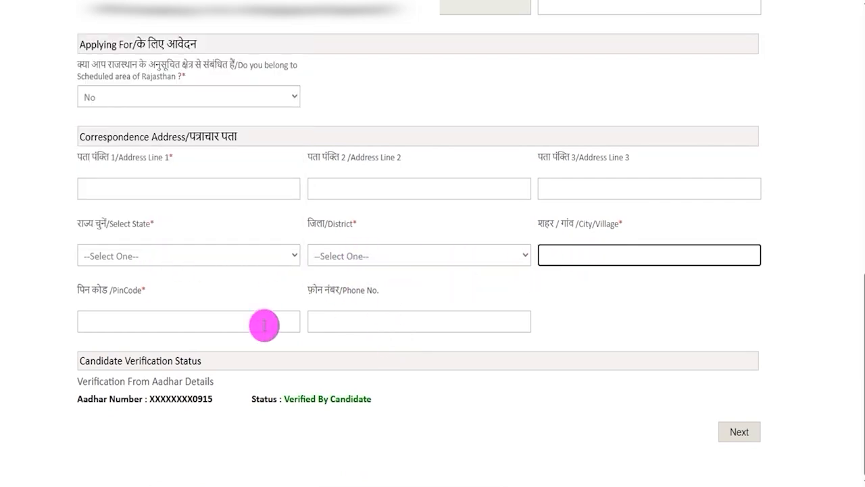
left_click(144, 317)
left_click(363, 316)
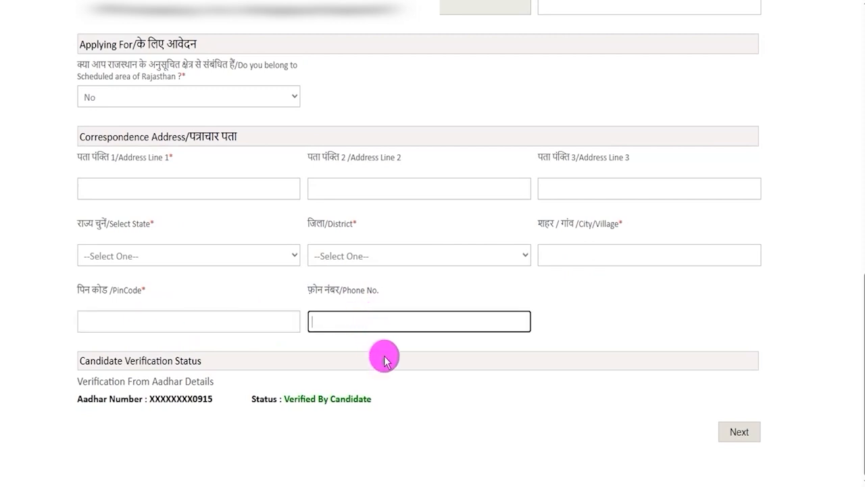
left_click(448, 397)
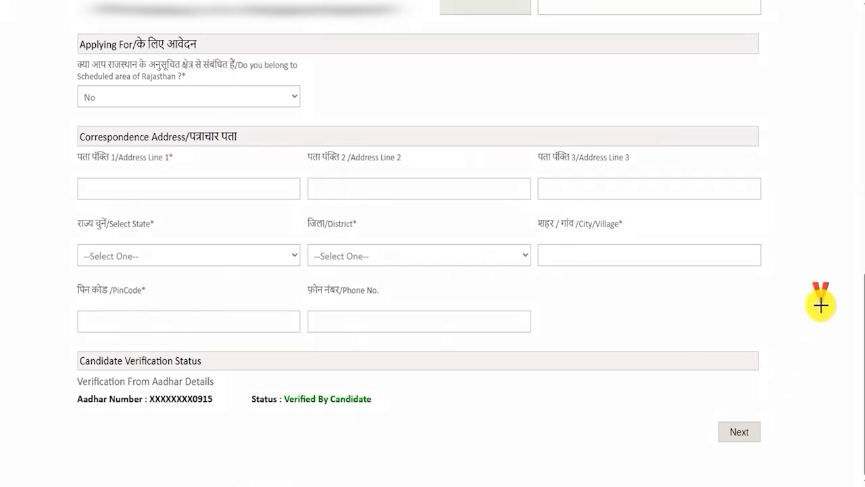
left_click(760, 424)
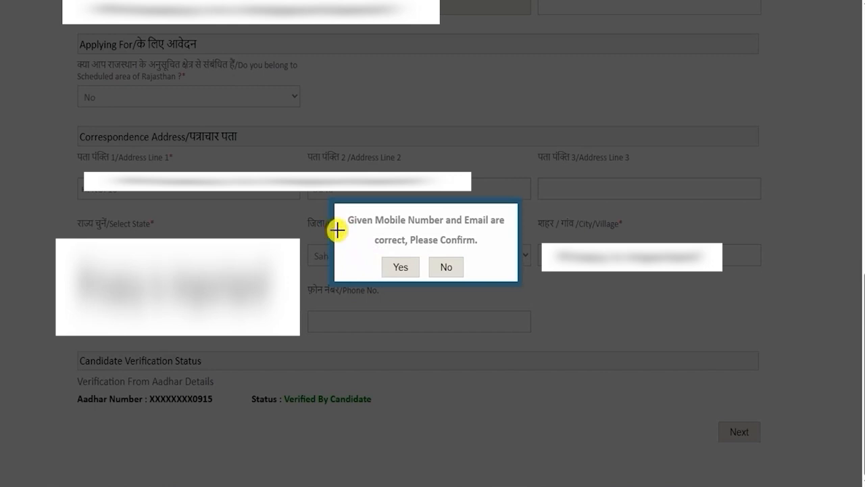
left_click(383, 260)
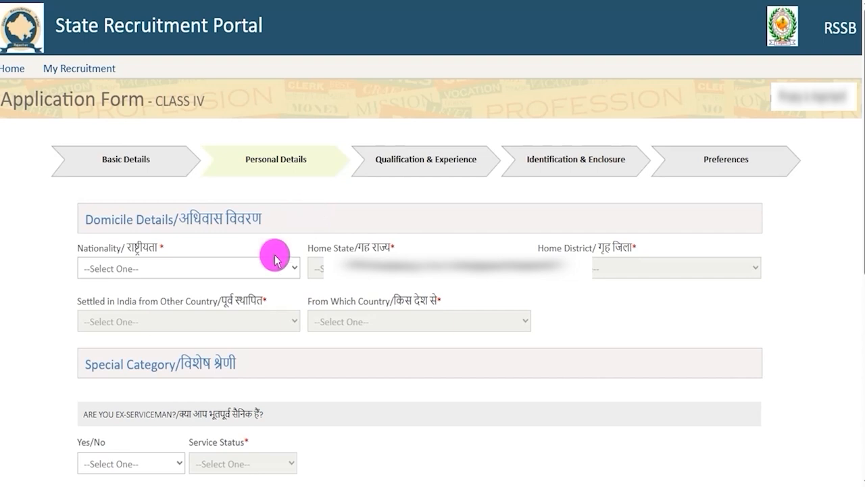
Step: Set Nationality to Indian and Home State to Uttar Pradesh in the Domicile Details
left_click(237, 270)
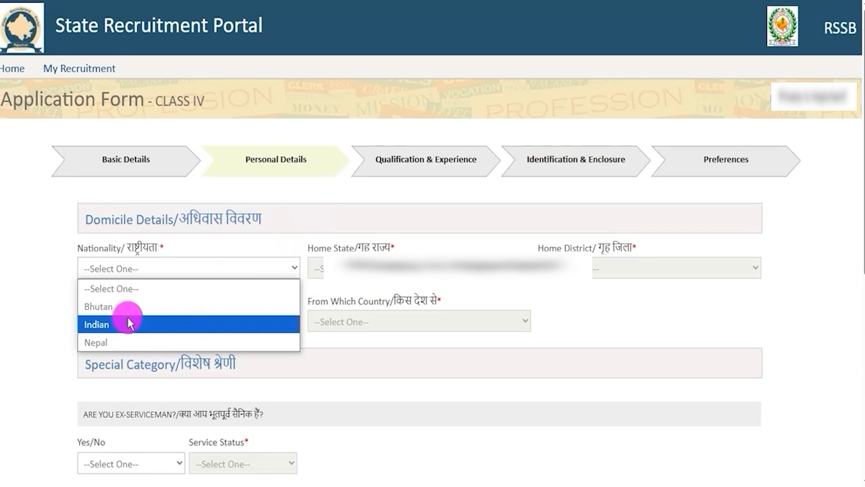
left_click(181, 323)
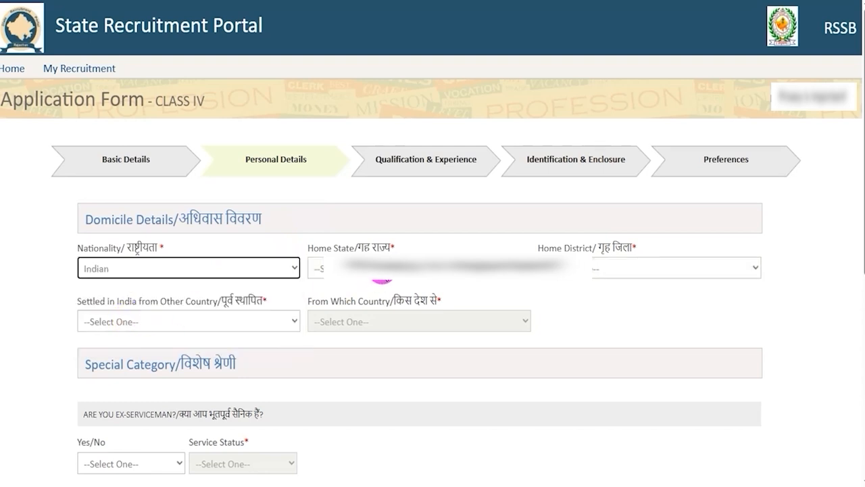
left_click(419, 267)
scroll(376, 206, "down", 6)
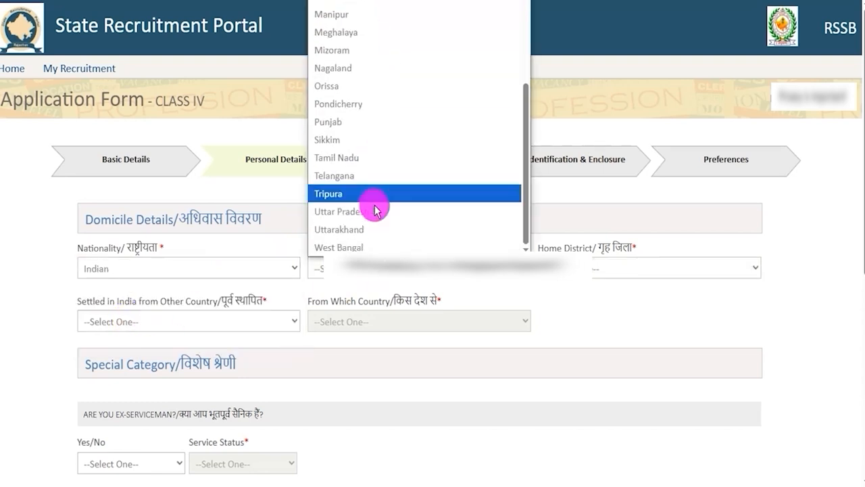
left_click(377, 207)
Step: Set the Home District to Meerut
left_click(573, 275)
key("s")
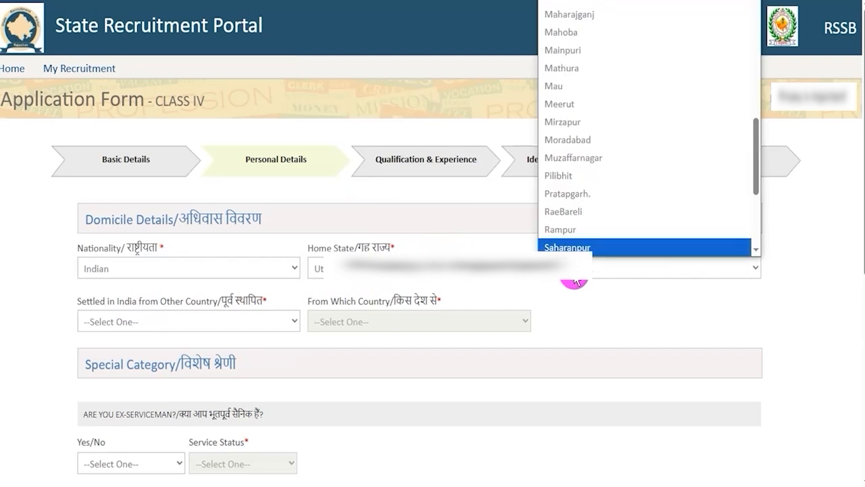
key("Tab")
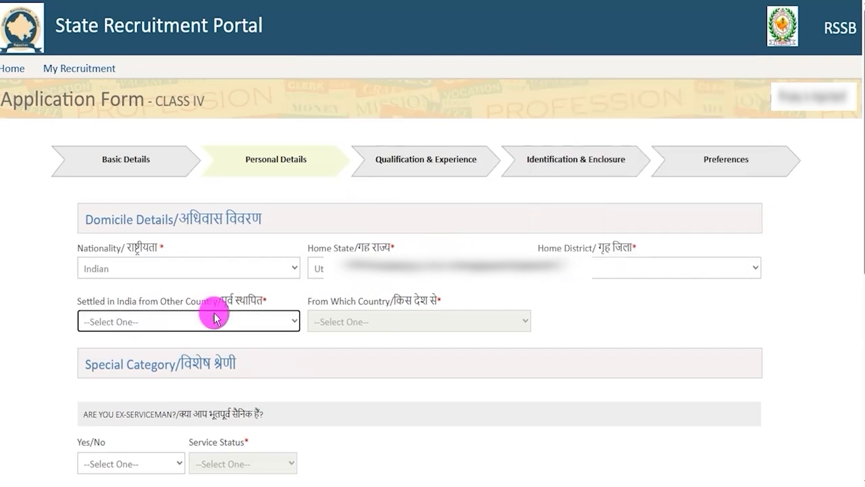
Step: Set Settled in India from Other Country to No
left_click(171, 320)
left_click(115, 377)
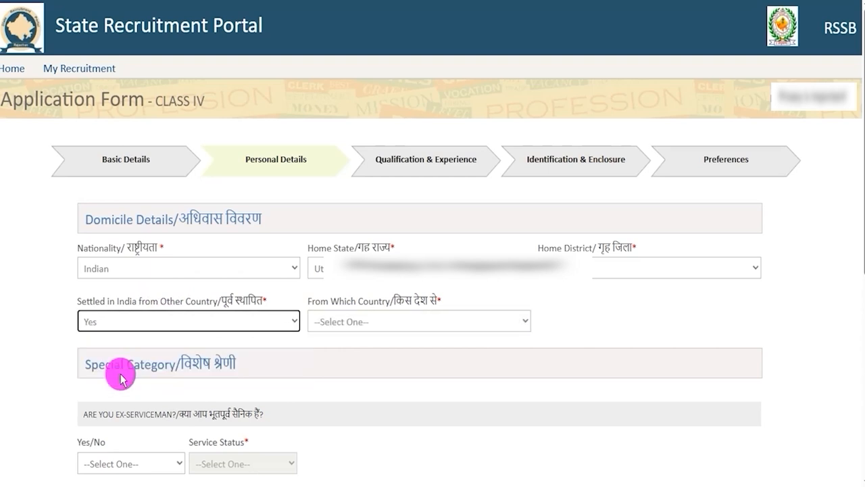
left_click(352, 323)
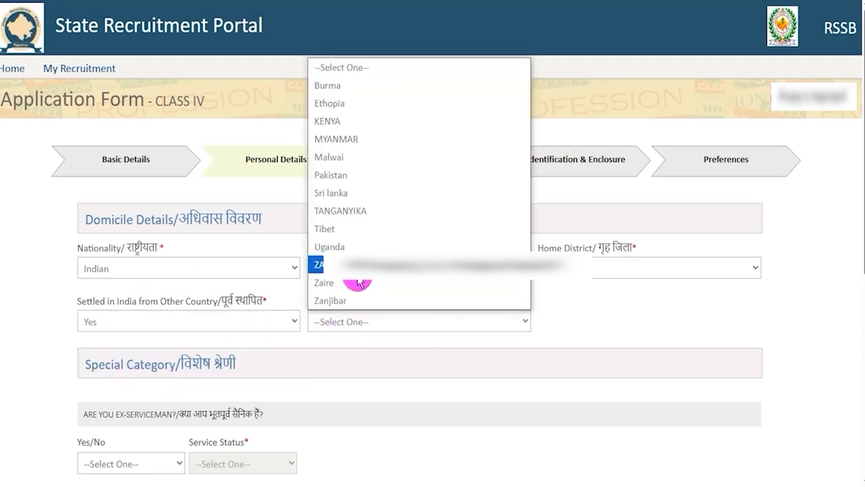
left_click(268, 323)
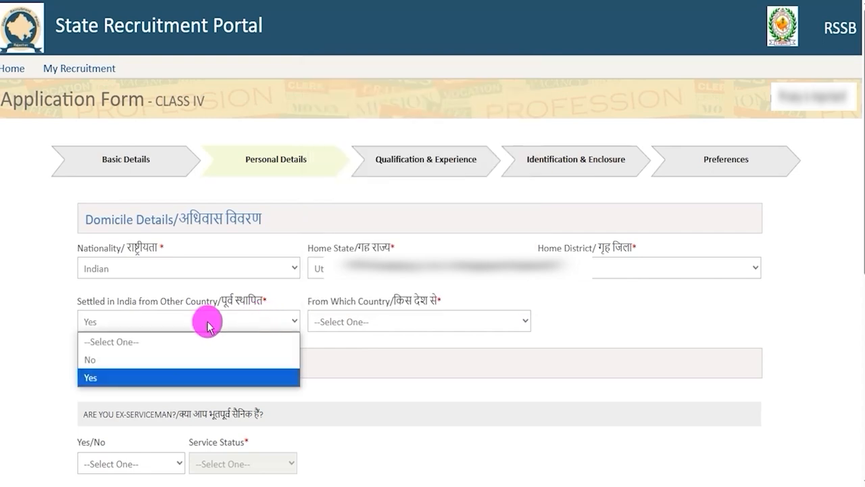
left_click(135, 359)
Step: Answer Yes to the ex-serviceman question and try the service statuses In service and NOC Taken and Retired
scroll(285, 336, "down", 4)
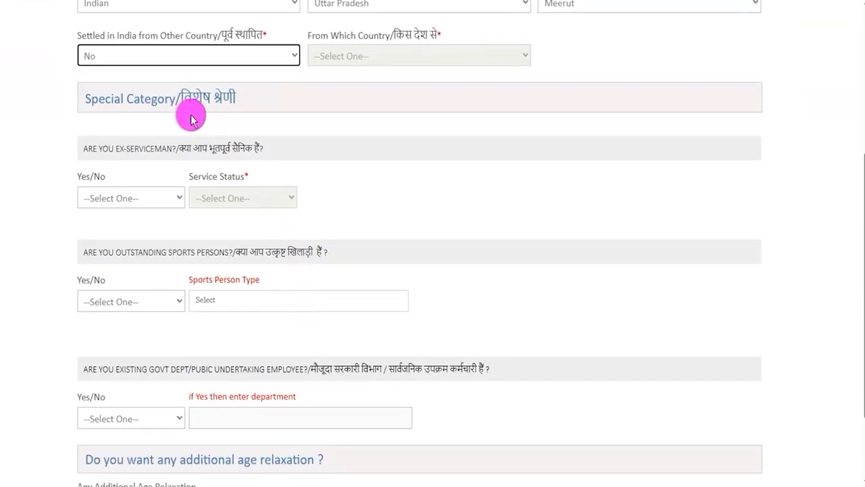
left_click_drag(183, 149, 241, 148)
left_click(131, 198)
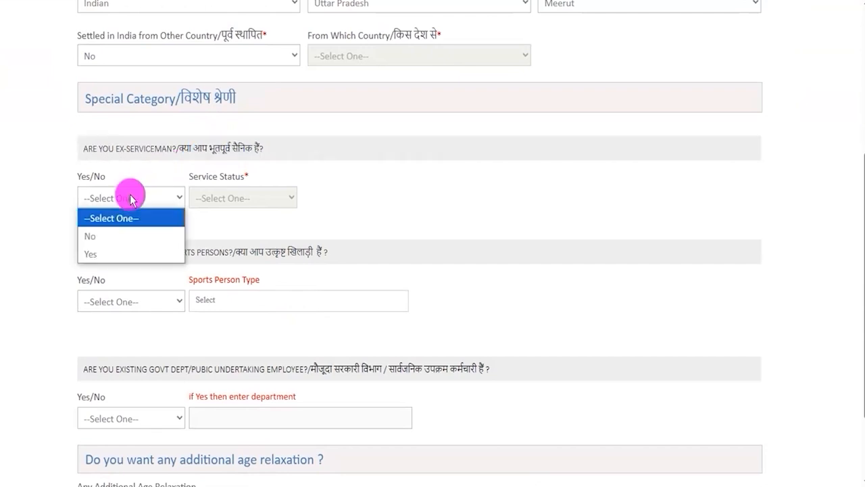
left_click(106, 253)
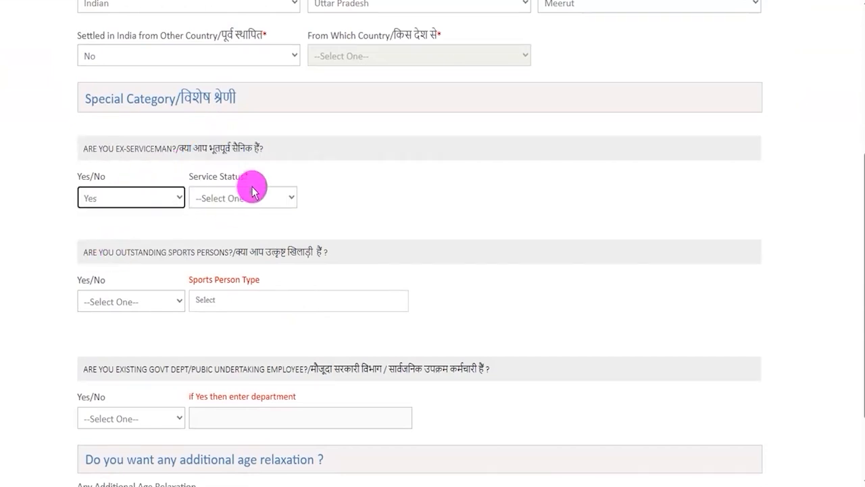
left_click(245, 197)
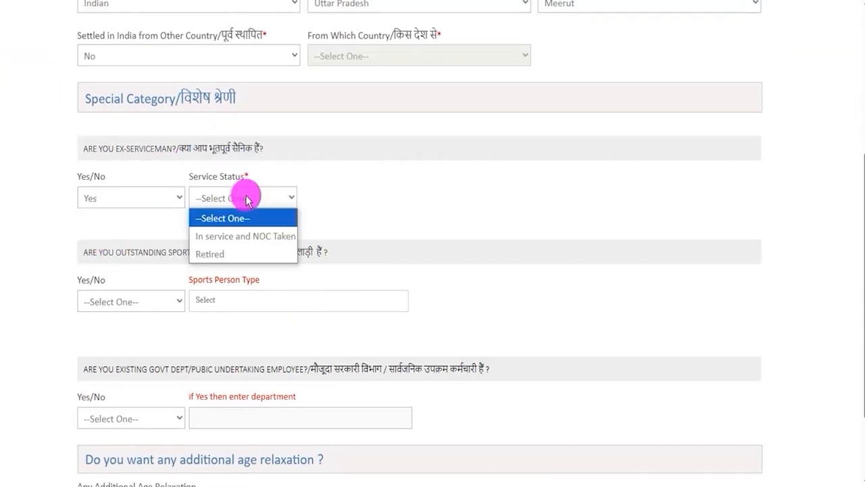
left_click(233, 235)
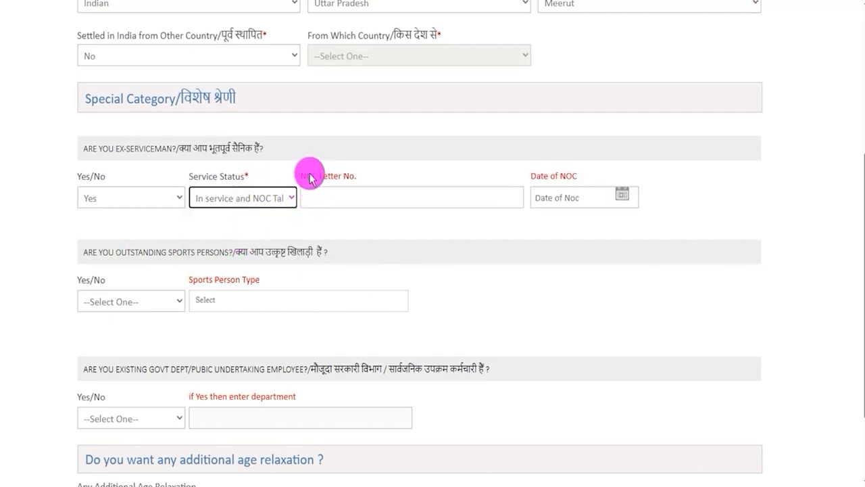
left_click_drag(299, 173, 493, 187)
left_click_drag(543, 177, 579, 197)
left_click(621, 194)
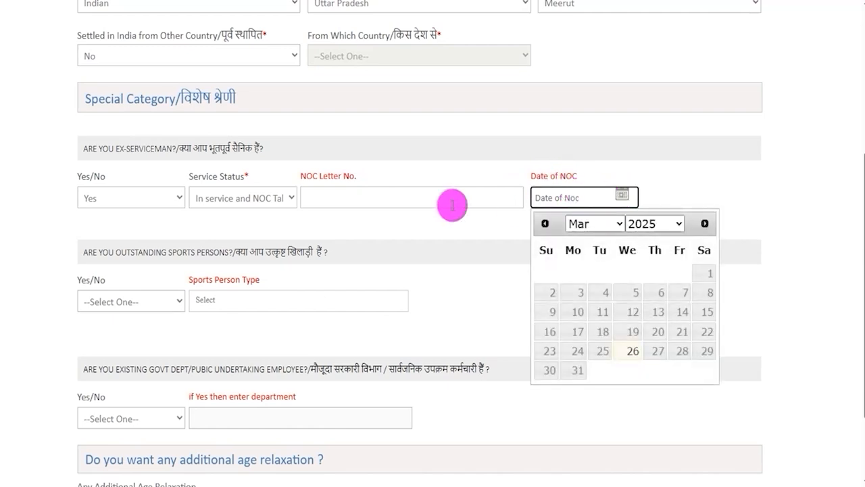
left_click(250, 200)
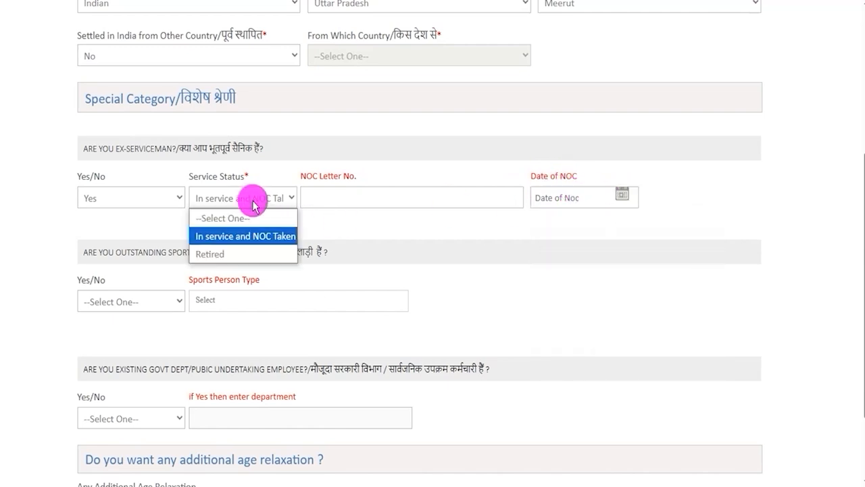
left_click(229, 256)
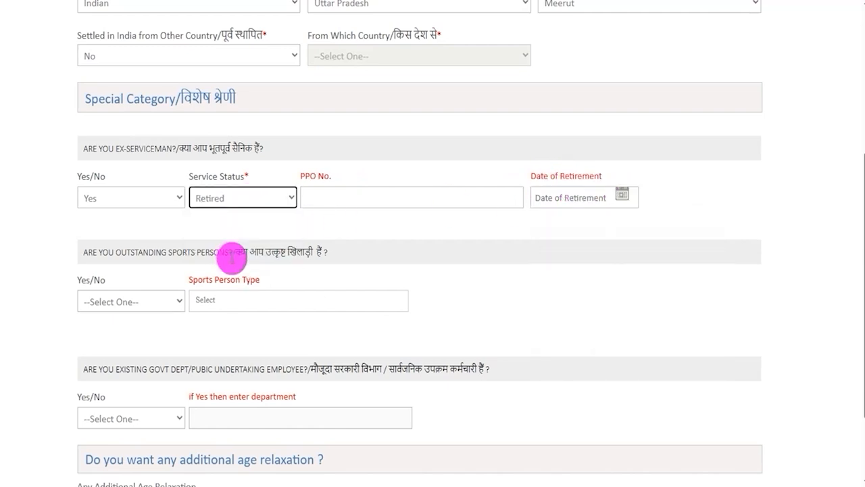
left_click(352, 198)
key("Tab")
left_click(604, 195)
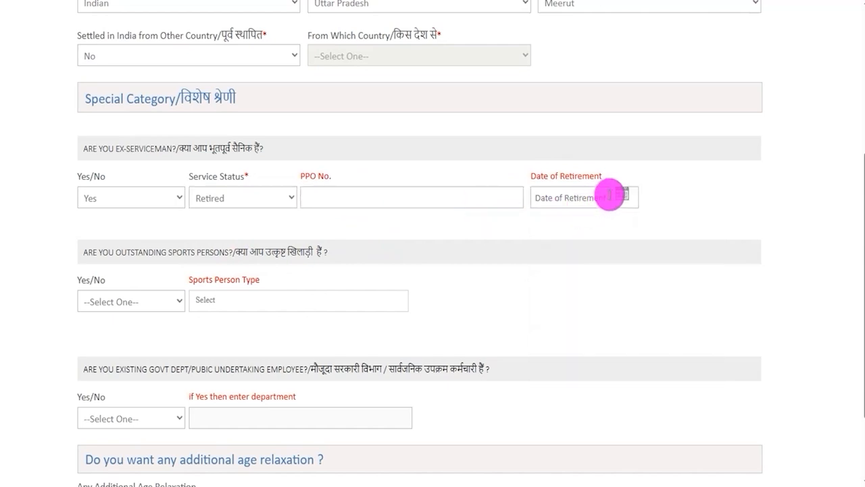
Step: Answer No to the ex-serviceman question
left_click(129, 198)
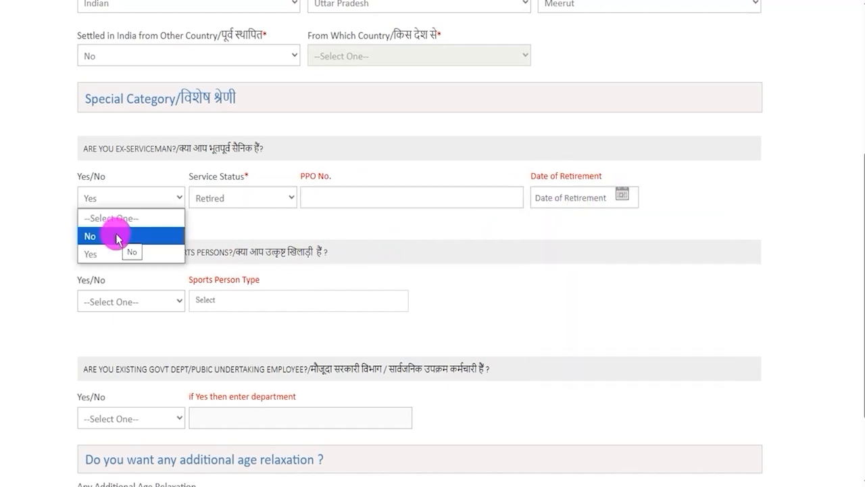
left_click(116, 237)
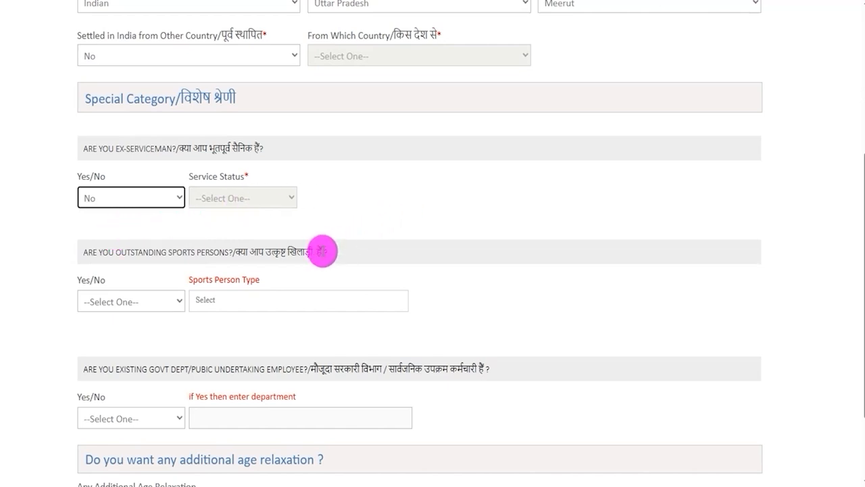
Step: Answer Yes to the outstanding sports person question and open the Sports Person Type options
left_click_drag(160, 251, 240, 251)
left_click(106, 302)
left_click(90, 356)
left_click(245, 305)
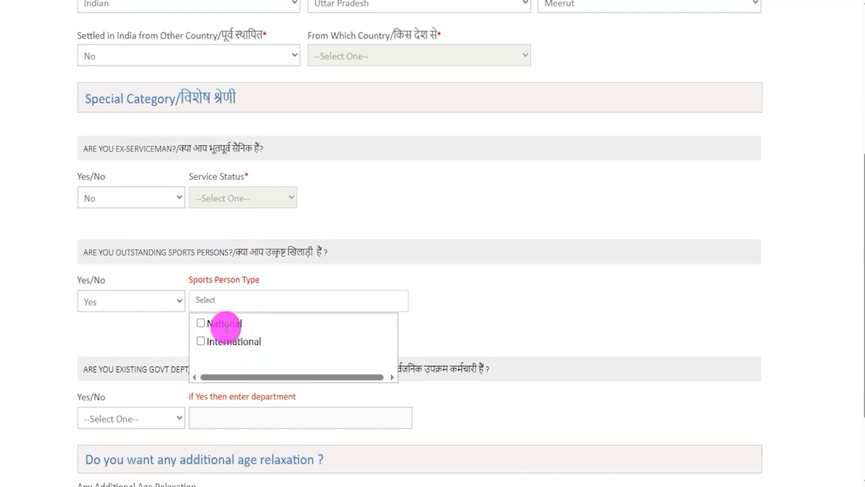
Step: Answer No to the outstanding sports person question
left_click(122, 303)
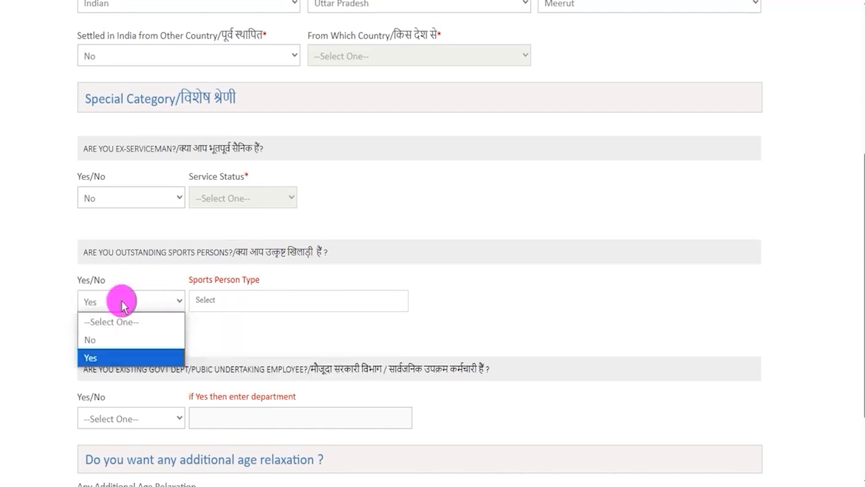
left_click(106, 338)
scroll(234, 334, "down", 3)
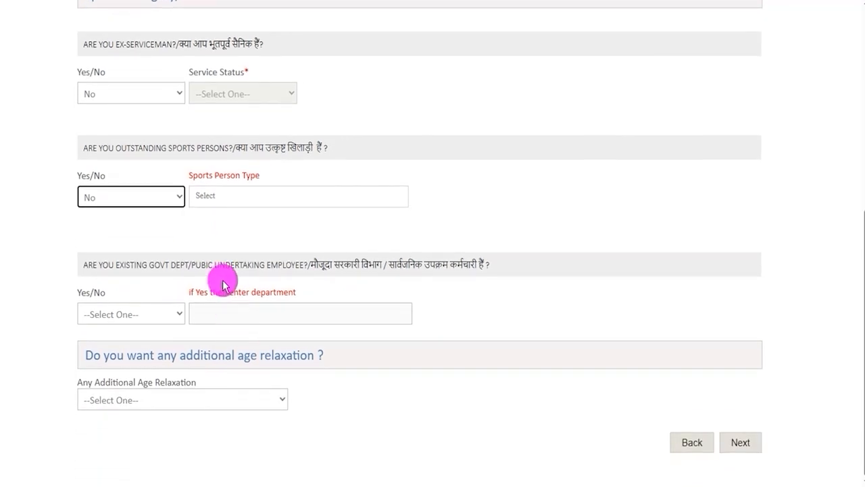
Step: Answer Yes to the existing government employee question and open the department field
left_click_drag(324, 264, 480, 264)
left_click(398, 264)
left_click(150, 314)
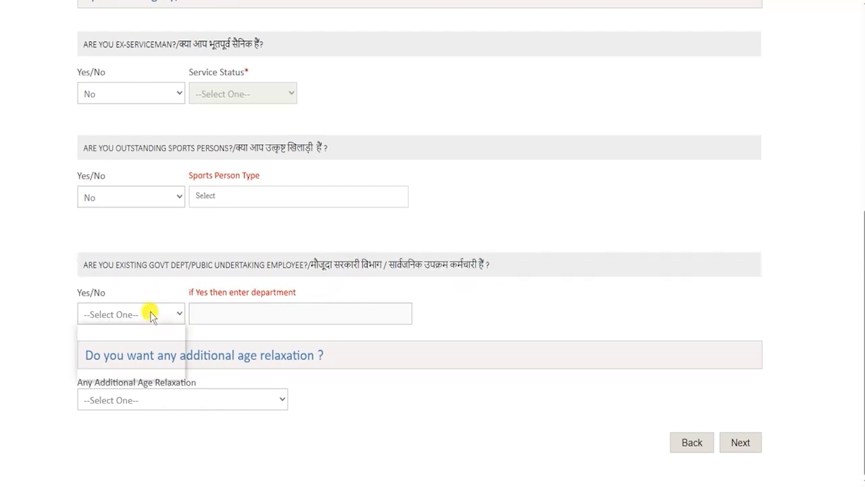
left_click(115, 367)
left_click(252, 315)
left_click(252, 315)
Step: Answer No to the existing government department or public undertaking employee question
left_click(131, 315)
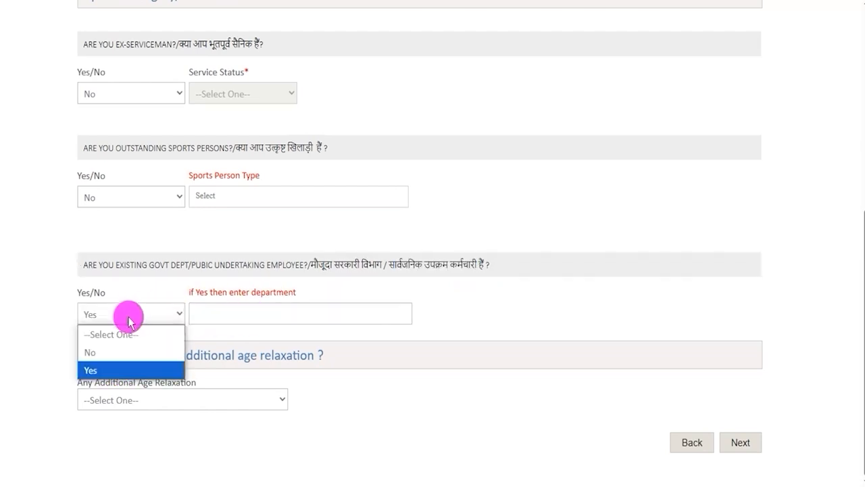
left_click(92, 351)
left_click(207, 312)
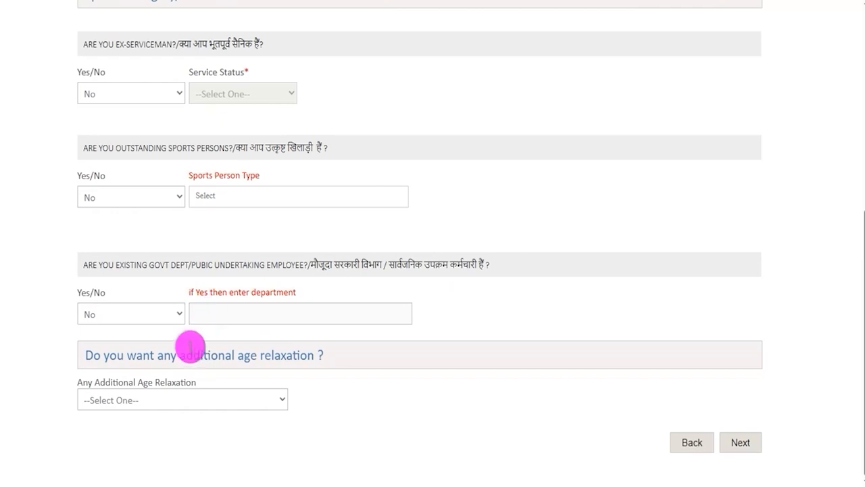
Step: Set Any Additional Age Relaxation to NOT APPLICABLE and continue to the Qualification & Experience section
left_click(165, 403)
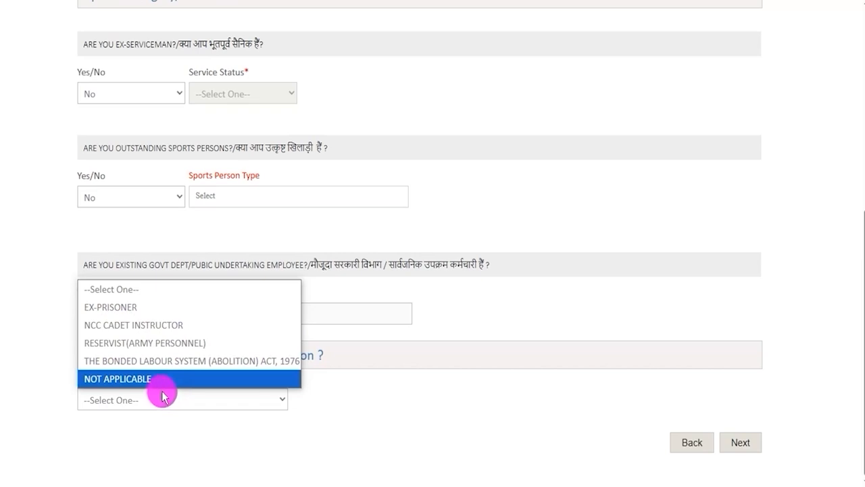
left_click(141, 379)
left_click(440, 424)
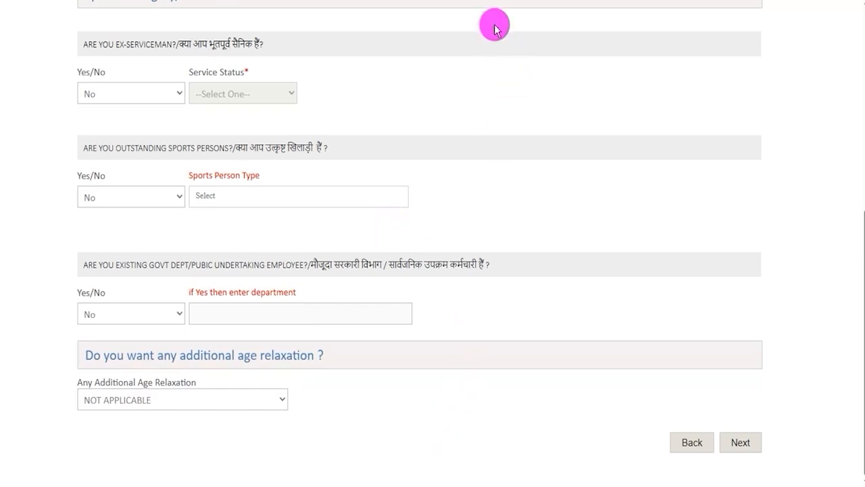
mouse_move(809, 322)
left_mouse_down()
mouse_move(772, 380)
mouse_move(758, 436)
left_mouse_up()
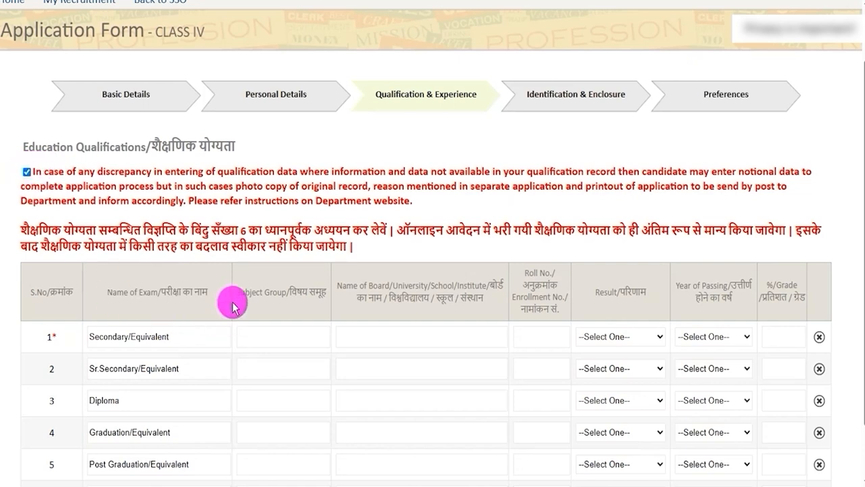
Step: Review the educational qualification required for the vacancy on the notification webpage
scroll(235, 302, "down", 1)
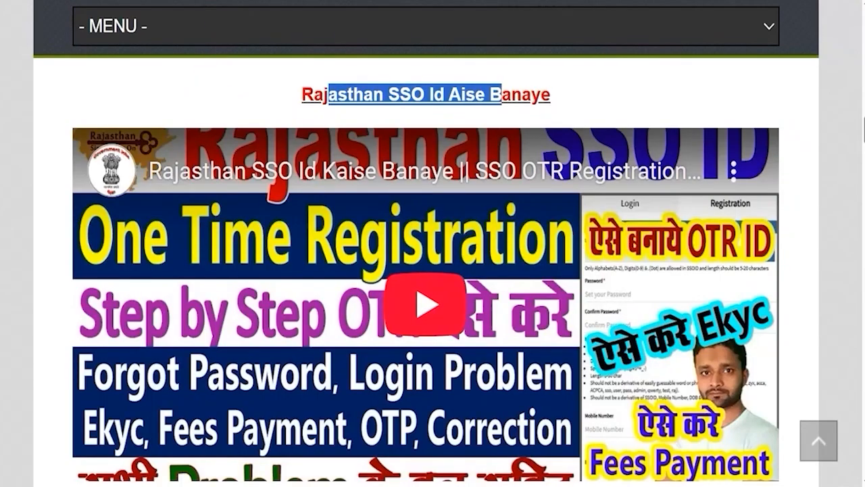
scroll(338, 297, "up", 15)
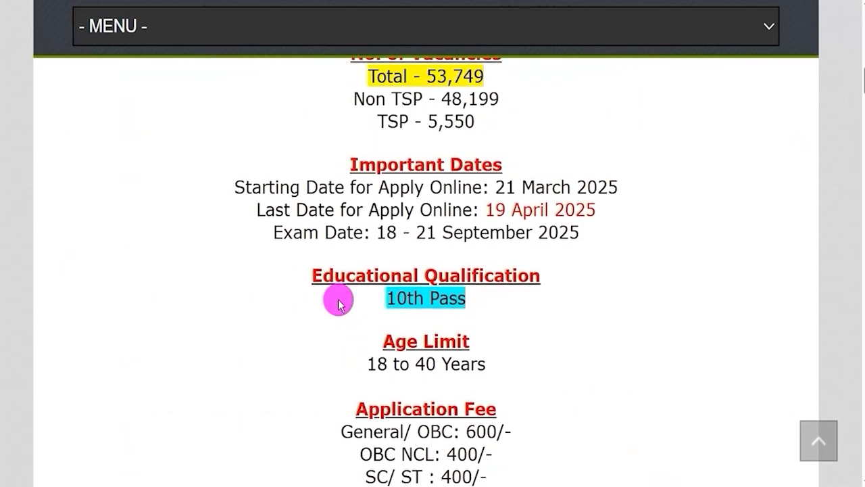
left_click_drag(388, 298, 462, 298)
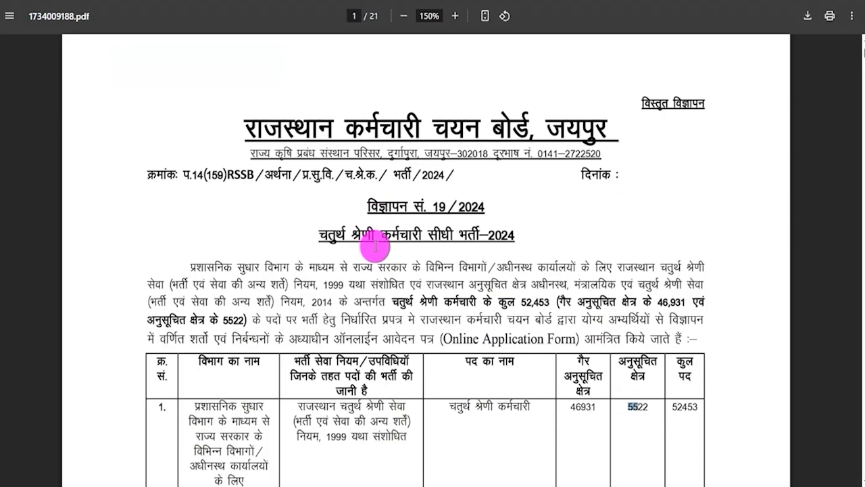
scroll(375, 247, "down", 1)
scroll(375, 247, "down", 1)
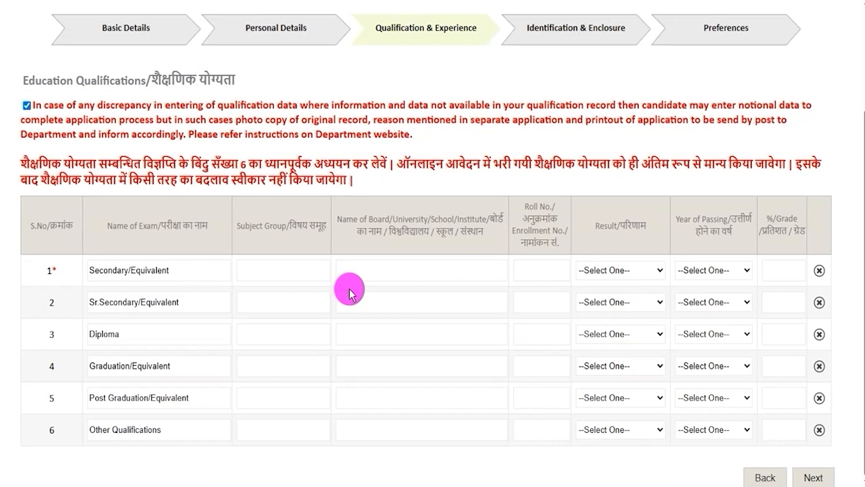
Step: Enter SCIENCE as the subject group and CBSE as the board for the Secondary/Equivalent qualification
left_click_drag(103, 271, 157, 270)
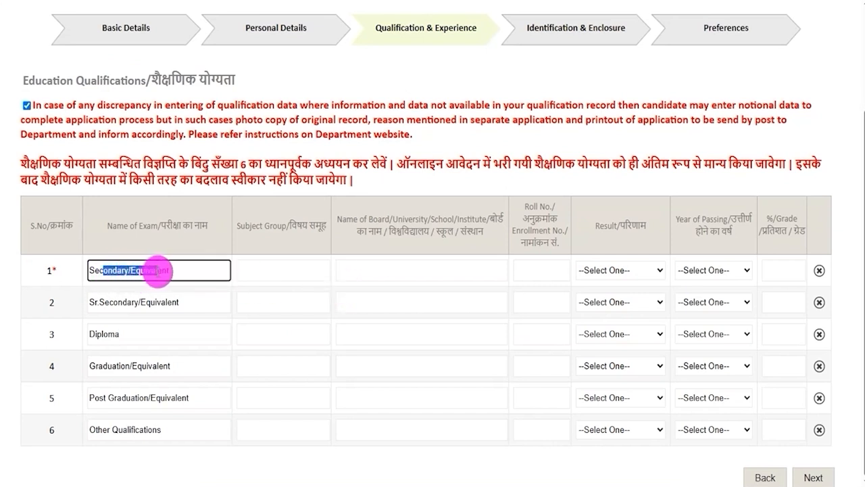
left_click(268, 270)
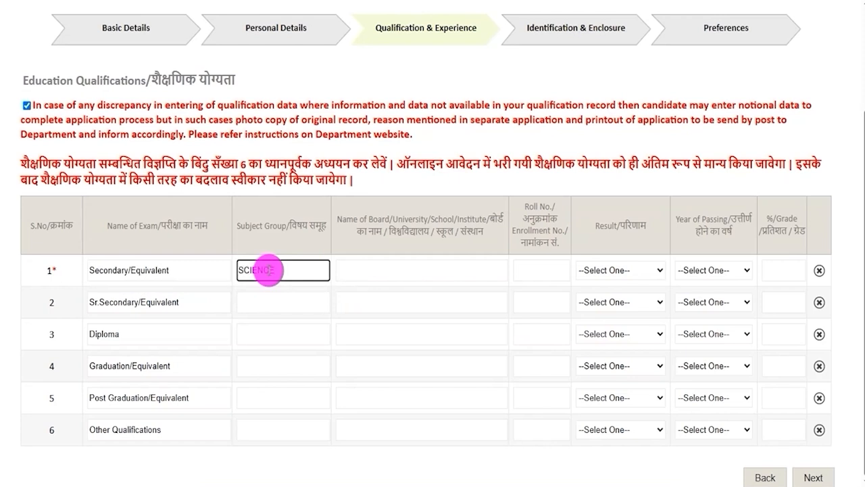
left_click(390, 274)
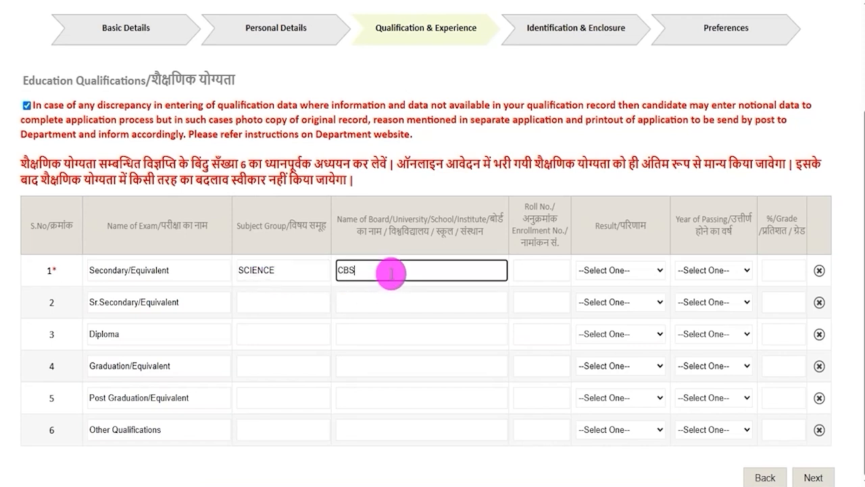
left_click(543, 273)
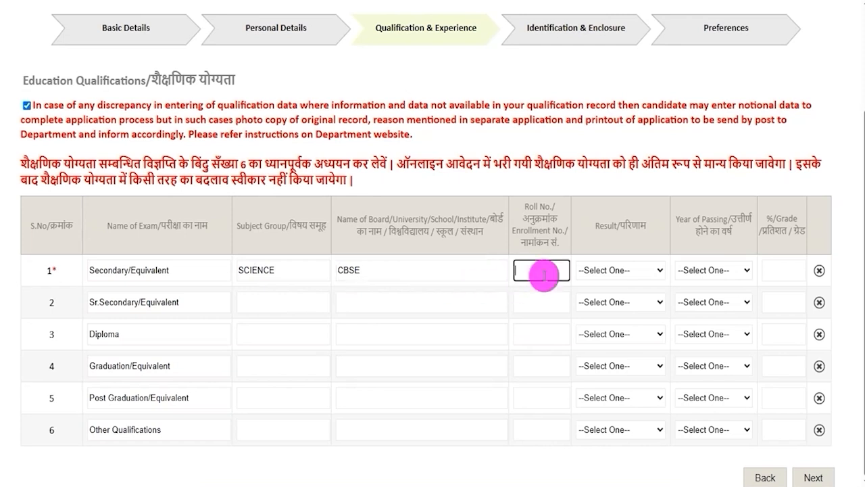
Step: Fill the Secondary/Equivalent row's result as Percentage, year of passing 2020 and percentage 90
left_click(638, 270)
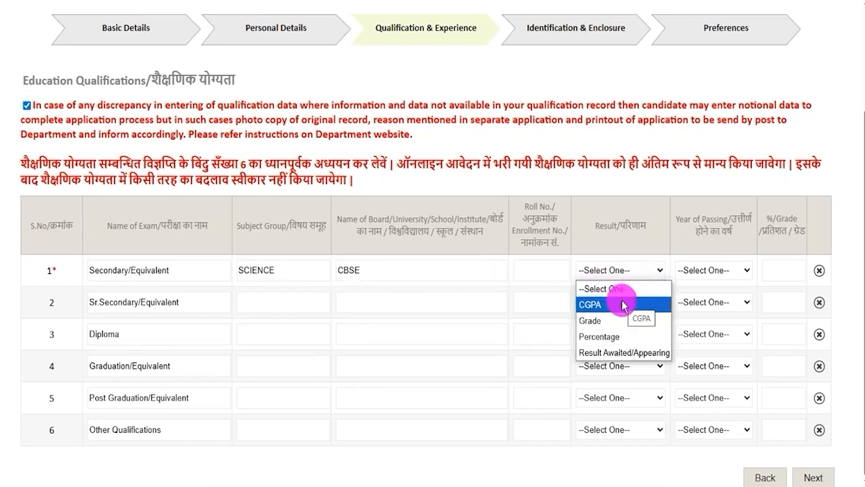
left_click(601, 336)
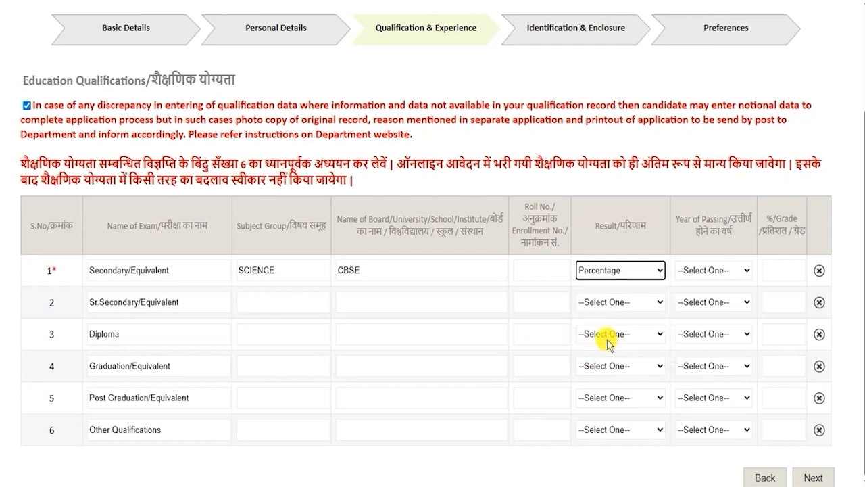
left_click(702, 274)
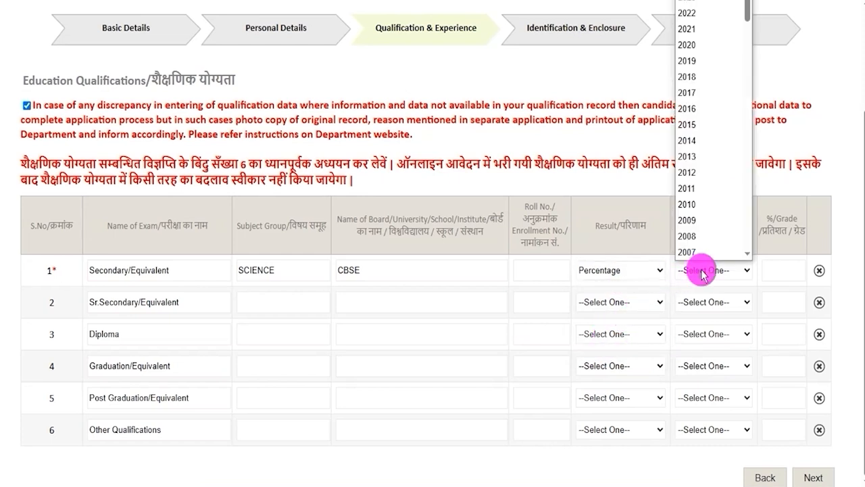
left_click(698, 45)
left_click(772, 271)
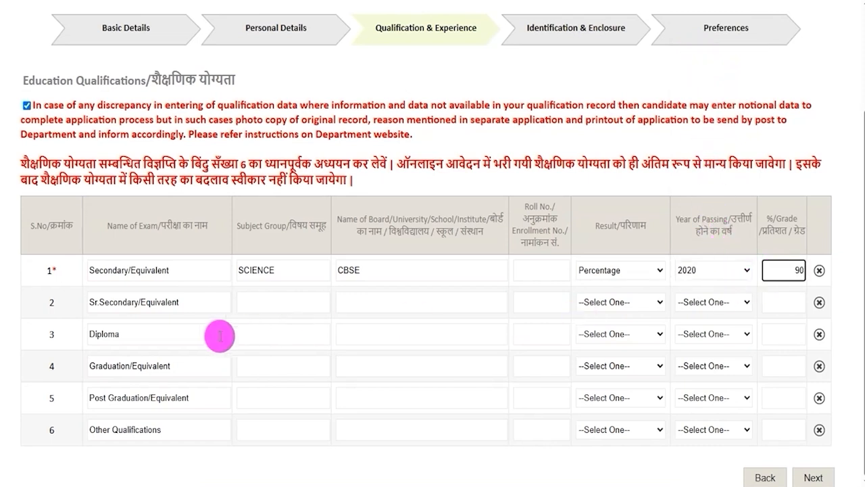
Step: Review the remaining qualification rows and continue to the Identification & Enclosure section
left_click(100, 301)
left_click_drag(101, 301, 134, 302)
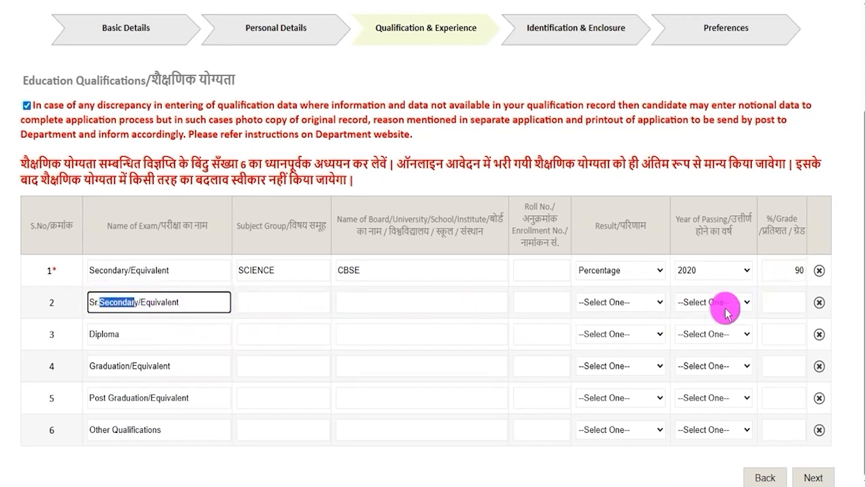
left_click_drag(91, 333, 165, 332)
left_click(270, 333)
left_click_drag(98, 366, 169, 398)
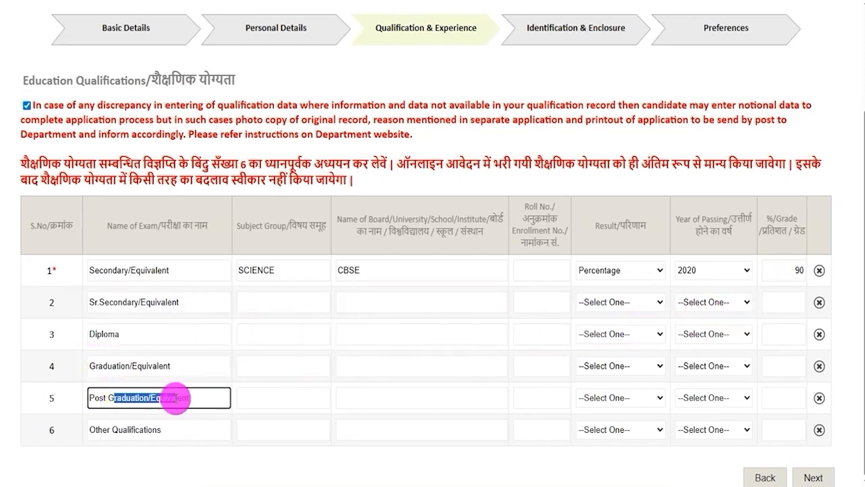
left_click_drag(98, 429, 156, 430)
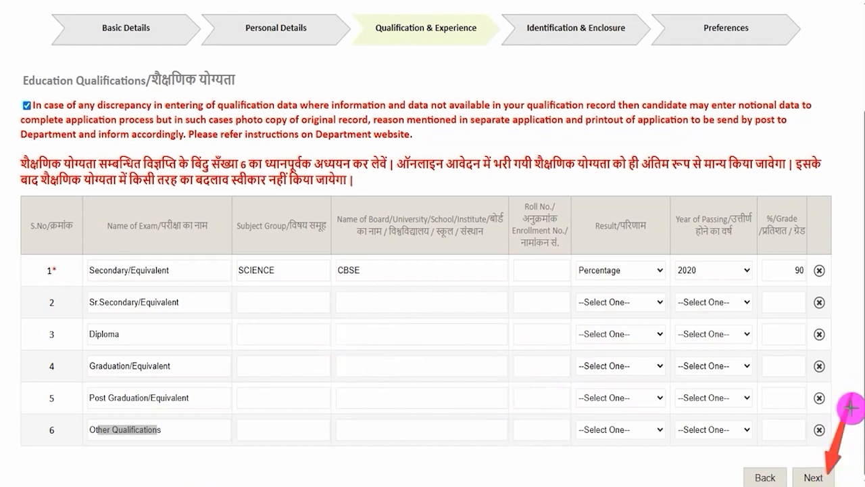
left_click(831, 473)
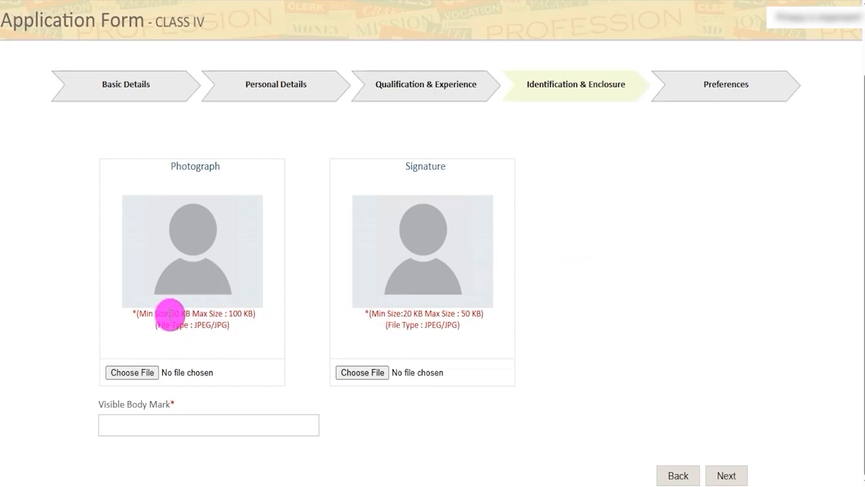
Step: Examine the photograph and signature size limits and allowed file types
left_click_drag(174, 313, 245, 313)
left_click_drag(403, 313, 480, 313)
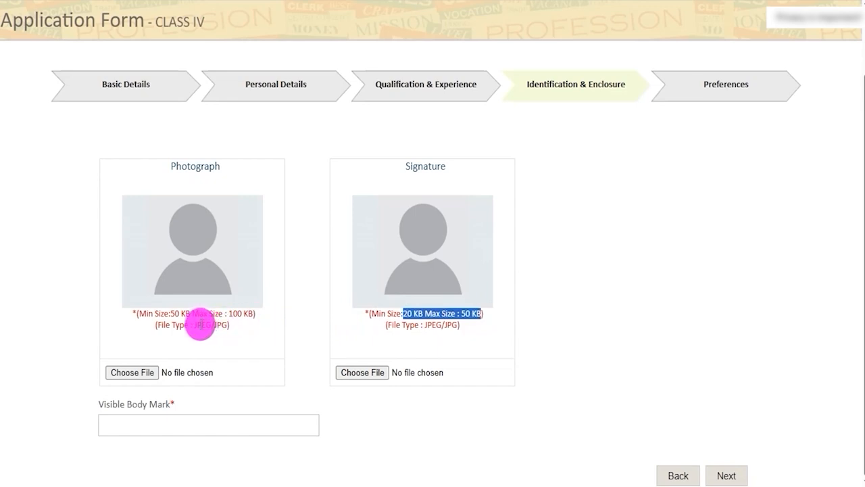
double_click(203, 324)
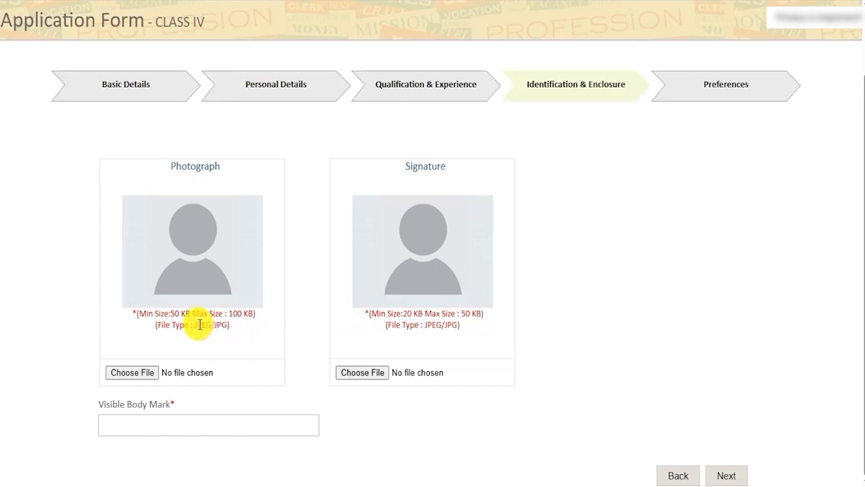
left_click_drag(421, 324, 475, 327)
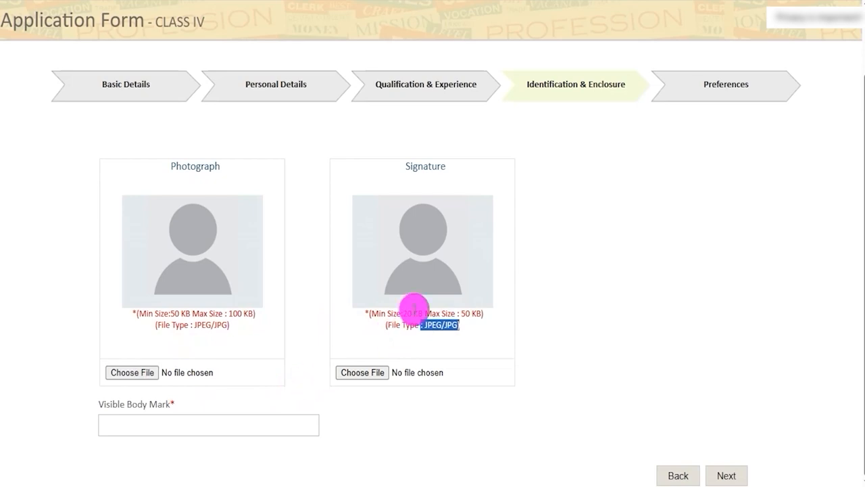
Step: Upload the photograph and signature files and enter NECK as the visible body mark
left_click(217, 426)
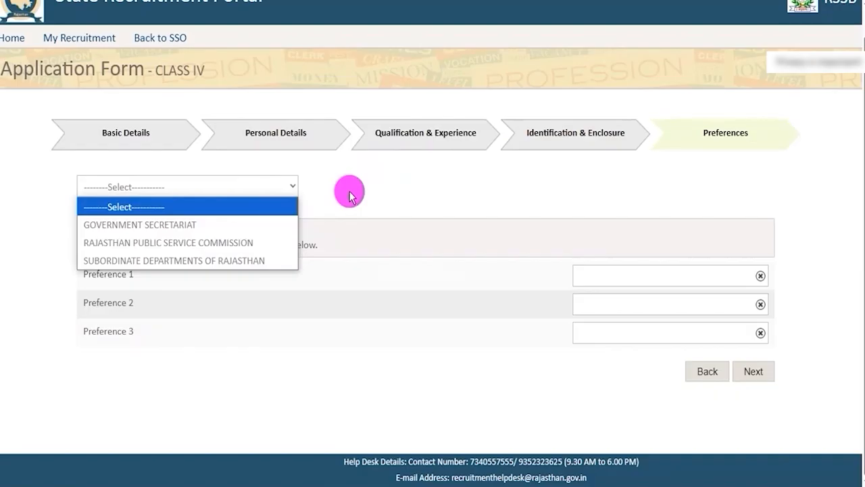
left_click(349, 196)
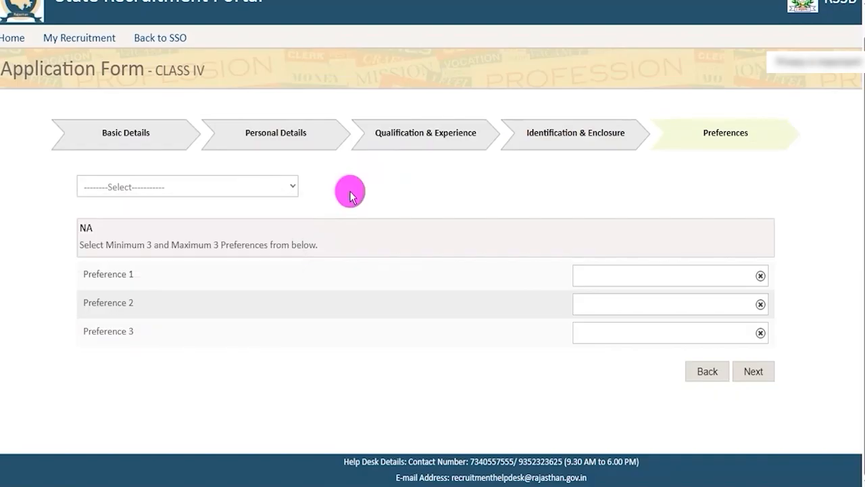
Step: Set the three preferences in order as Rajasthan Public Service Commission, Subordinate Departments of Rajasthan and Government Secretariat, and continue
left_click(284, 192)
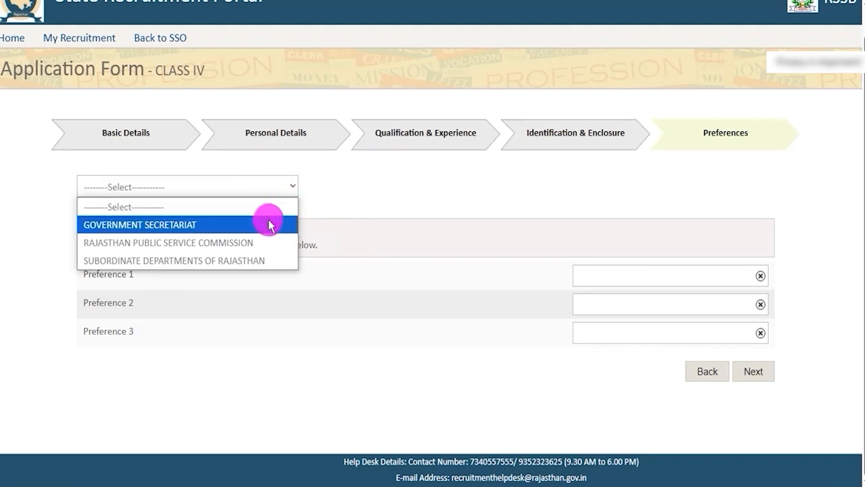
left_click(366, 194)
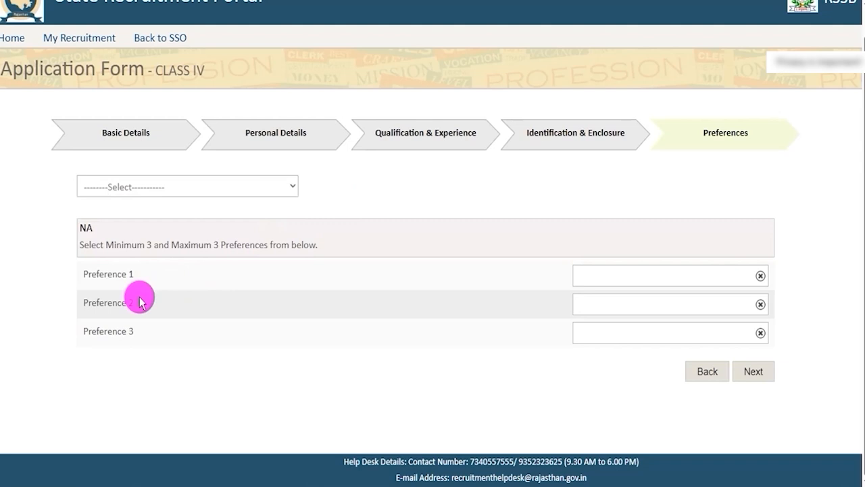
left_click(240, 188)
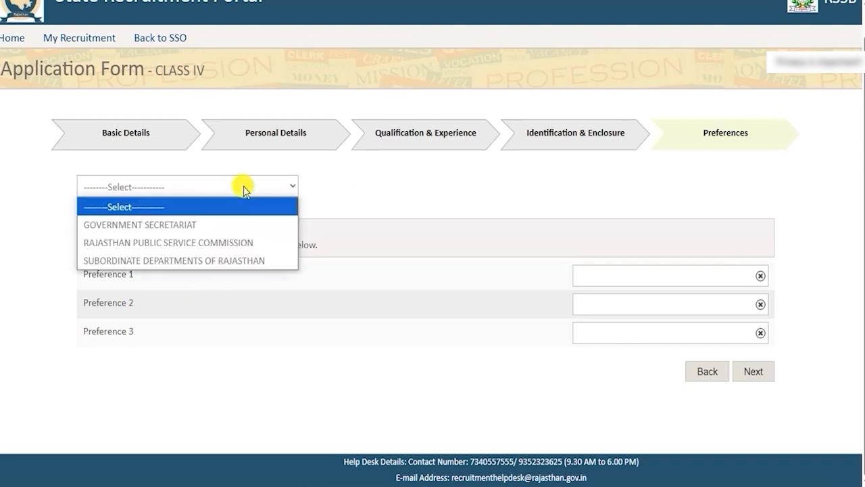
left_click(198, 242)
left_click(225, 189)
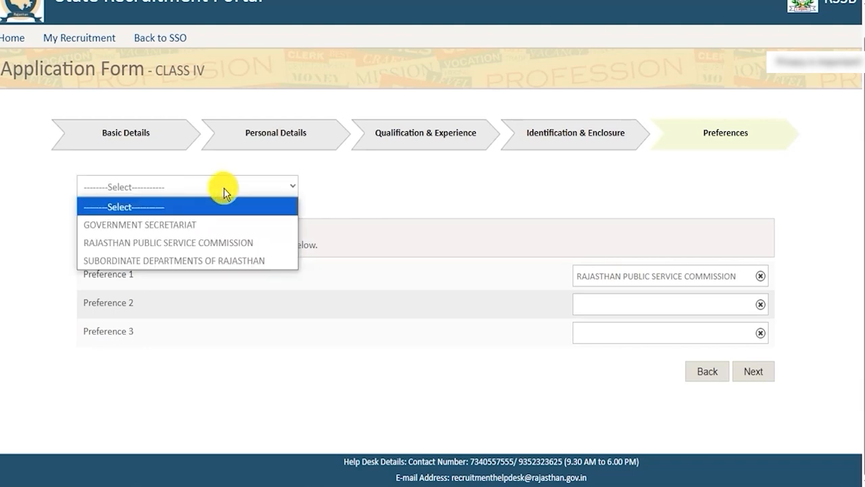
left_click(218, 260)
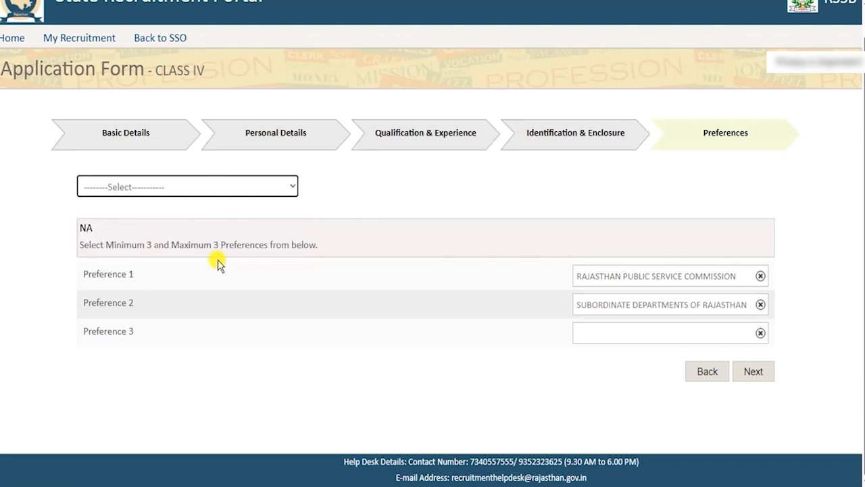
left_click(263, 192)
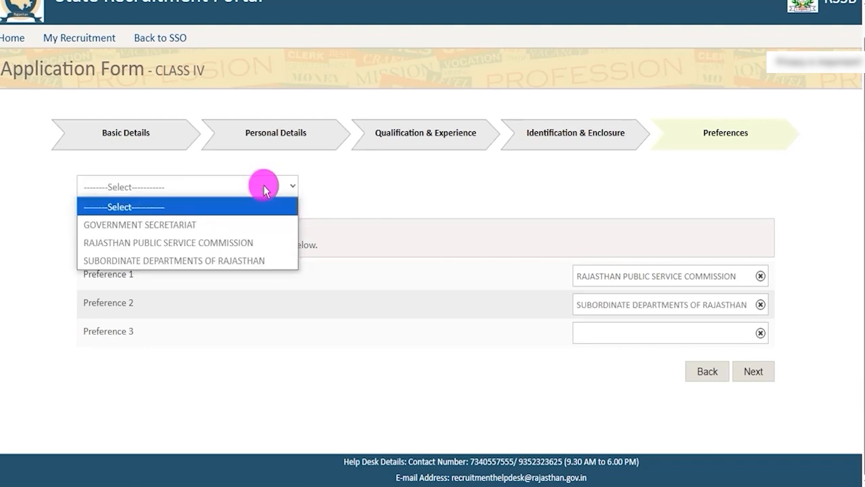
left_click(201, 224)
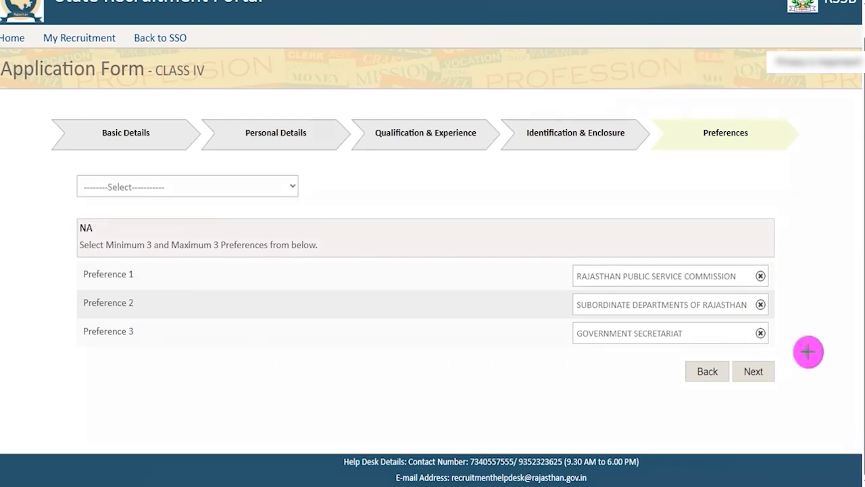
left_click_drag(824, 276, 782, 356)
left_click(751, 370)
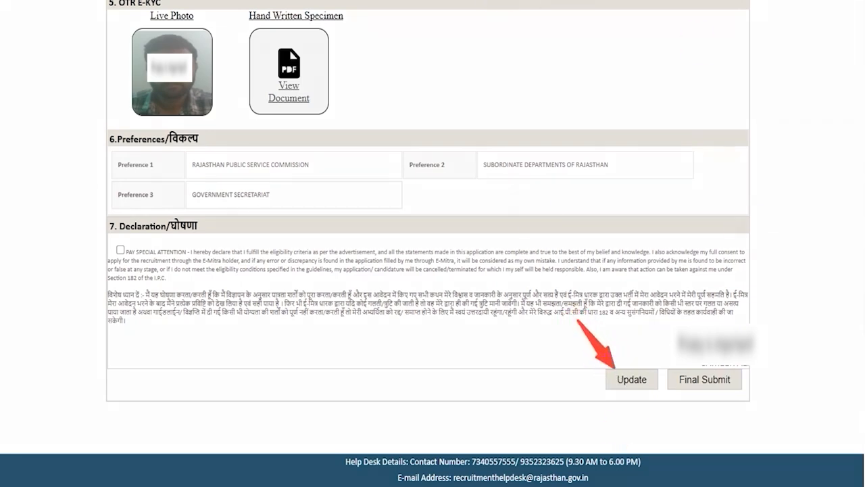
Step: Tick the declaration, final-submit the application and accept the disclaimer terms
left_click(121, 251)
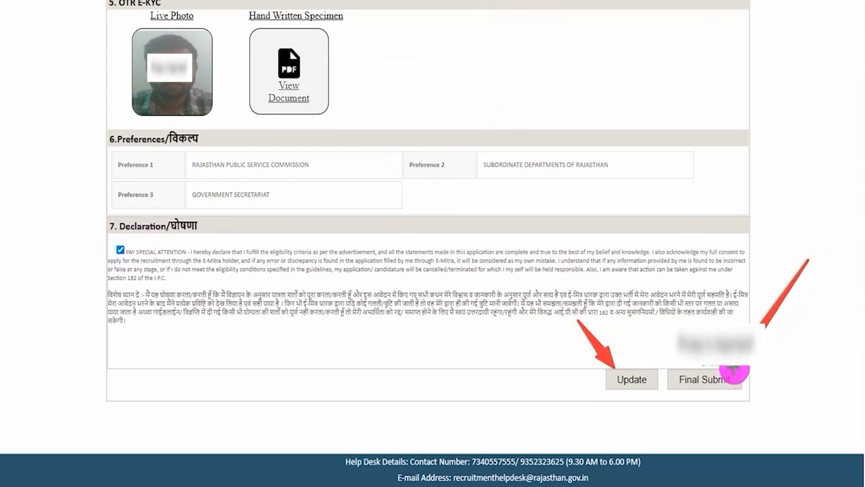
left_click(734, 372)
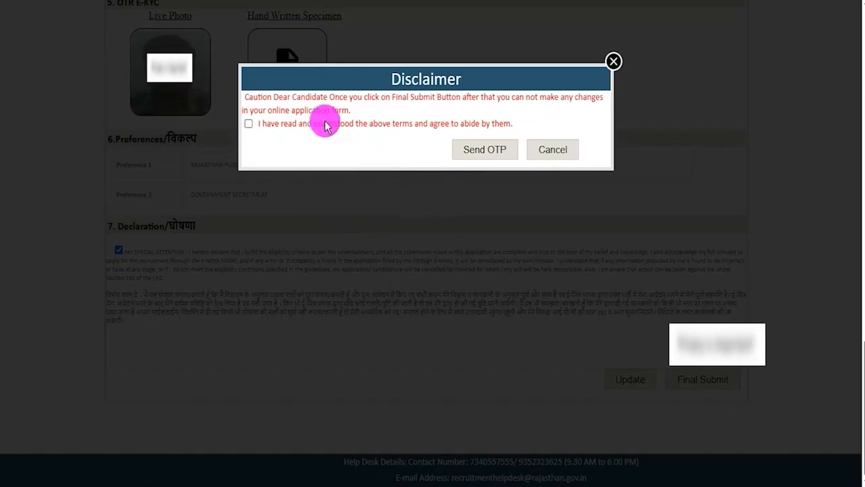
left_click(248, 125)
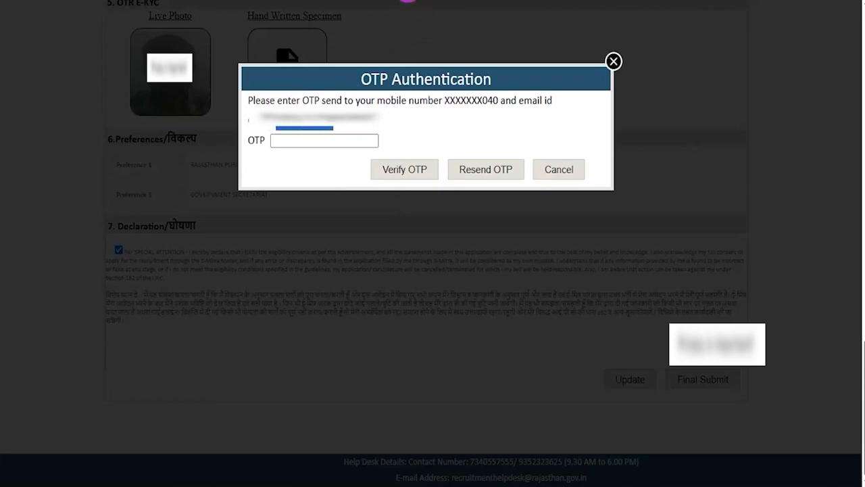
left_click_drag(356, 140, 398, 110)
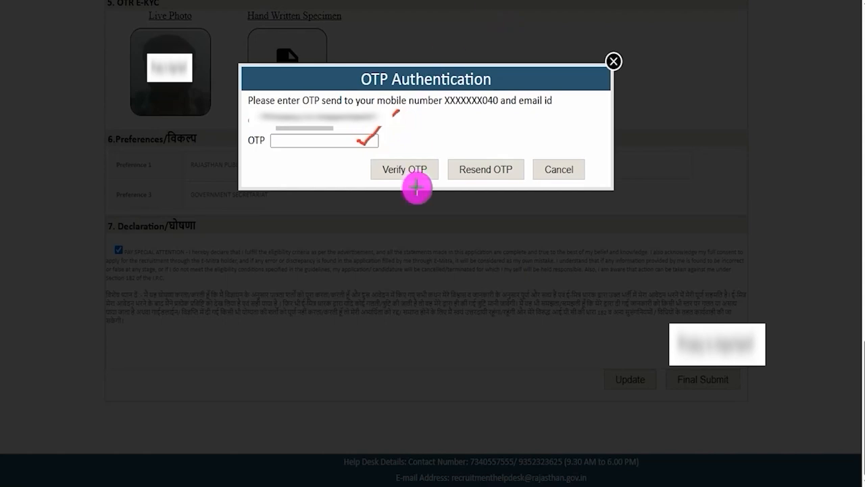
left_click_drag(475, 94, 429, 157)
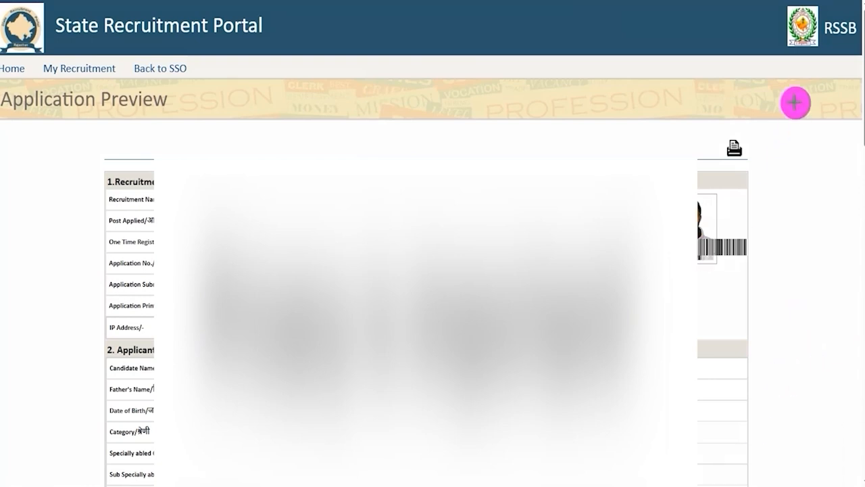
left_click_drag(812, 70, 739, 141)
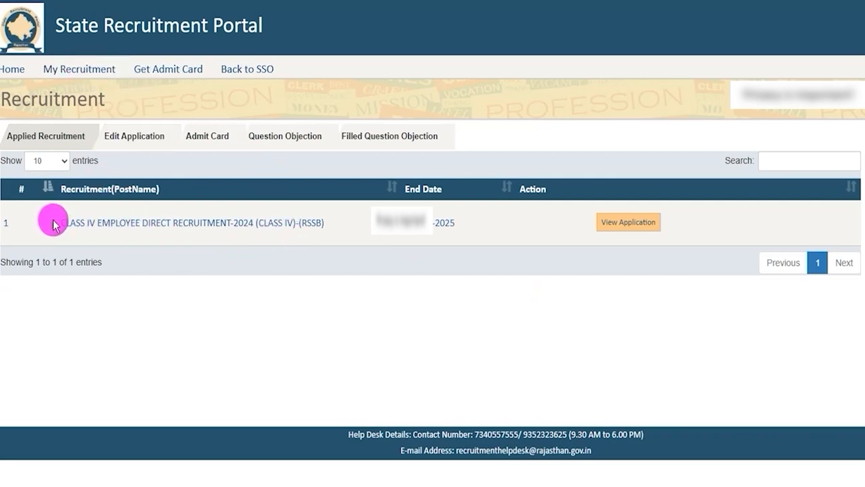
left_click_drag(54, 224, 399, 236)
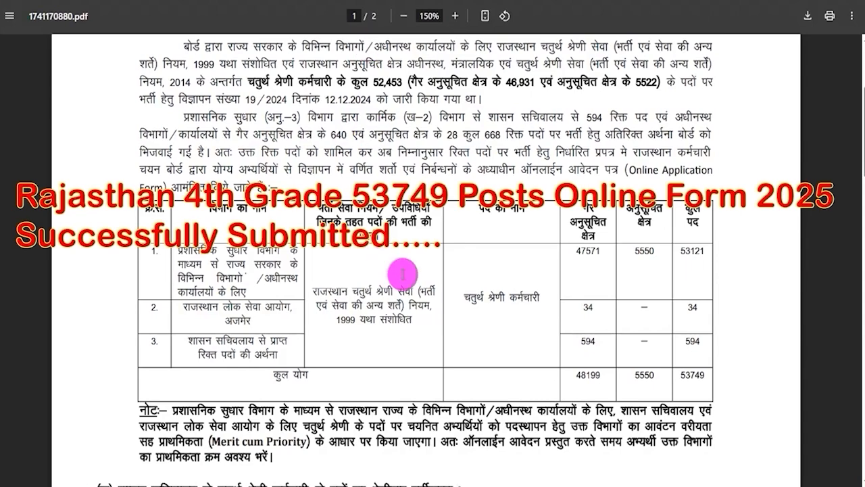
scroll(402, 273, "up", 5)
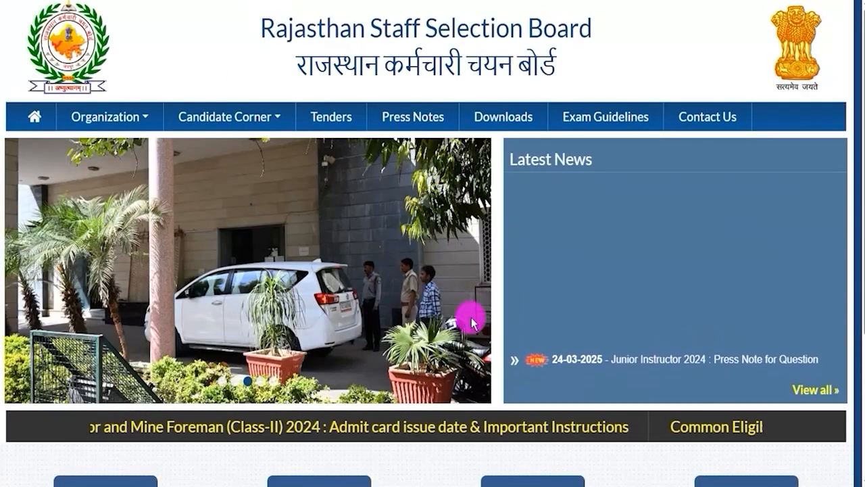
left_click(265, 383)
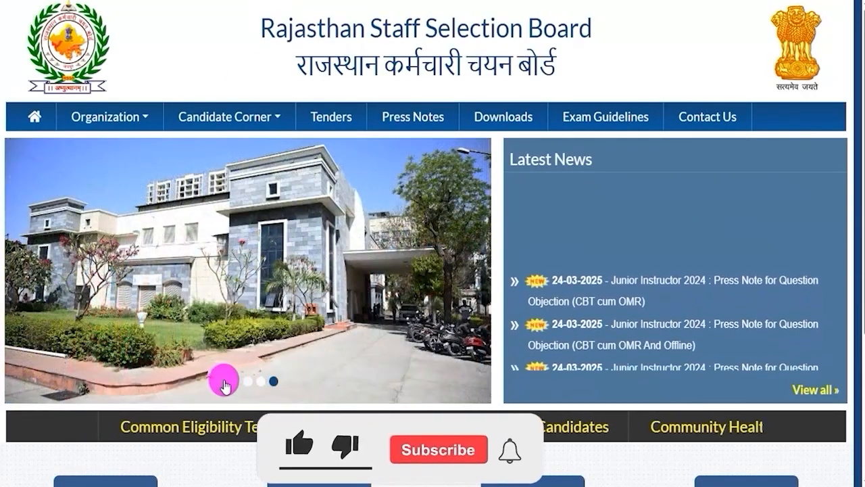
left_click(225, 386)
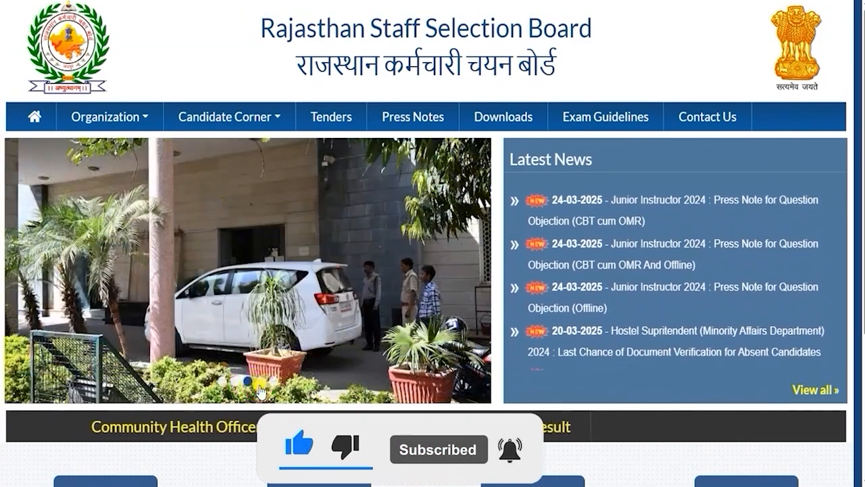
left_click(259, 387)
left_click(272, 382)
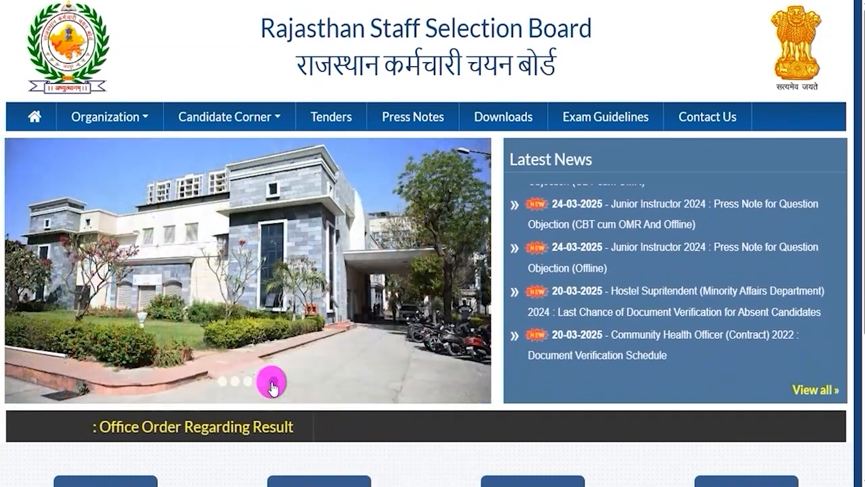